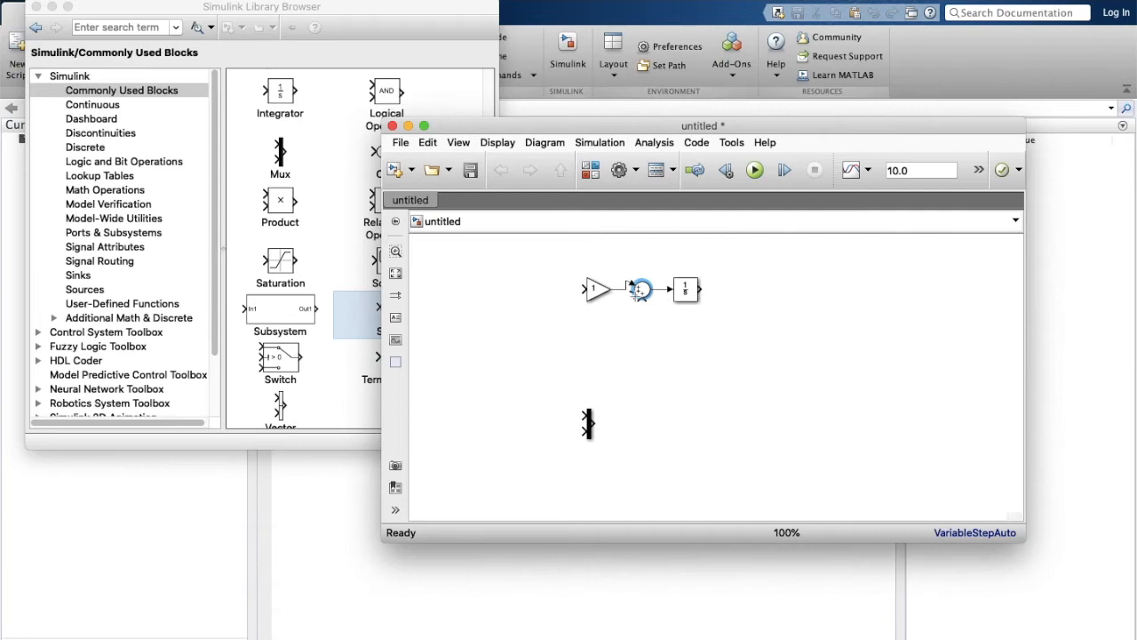
Change the sum block's signs and reconnect the gain output to the sum's left input.
left_click(670, 287)
key("BackSpace")
key("Return")
left_click(624, 290)
key("BackSpace")
left_click_drag(627, 291, 636, 289)
Copy the gain and place it, turned to face left, under the integrator.
left_click(597, 290)
key("super+c")
key("super+v")
key("super+r")
key("super+r")
left_click_drag(645, 357, 698, 330)
Connect the first integrator's output to the second integrator.
left_click_drag(672, 331, 773, 293)
left_click_drag(702, 290, 767, 290)
key("super+z")
left_click(691, 293)
left_click(757, 294, "super")
Set the feedback gain to a1 and the forward gain to b.
double_click(686, 333)
type("a")
key("Return")
double_click(596, 291)
type("b")
key("Return")
Duplicate the feedback gain as a2 and wire a1 and a2 into the feedback loop.
left_click_drag(685, 336, 643, 424)
double_click(734, 396)
type("a2")
key("Return")
left_click_drag(721, 394, 693, 396)
left_click_drag(728, 433, 701, 475)
Add a Scope at the plant output and feed a2 from the plant output line.
left_click(348, 164)
scroll(346, 250, "down", 1)
scroll(347, 251, "up", 1)
left_click_drag(391, 315, 846, 433)
left_click_drag(700, 394, 715, 434)
mouse_move(769, 435)
left_mouse_down()
mouse_move(754, 435)
mouse_move(775, 432)
left_mouse_up()
left_click_drag(856, 434, 854, 433)
scroll(660, 401, "up", 1)
scroll(660, 402, "down", 1)
Add a Step block from Sources to drive gain b.
left_click(779, 117)
left_click_drag(779, 122, 830, 115)
left_click(641, 162)
left_click(80, 276)
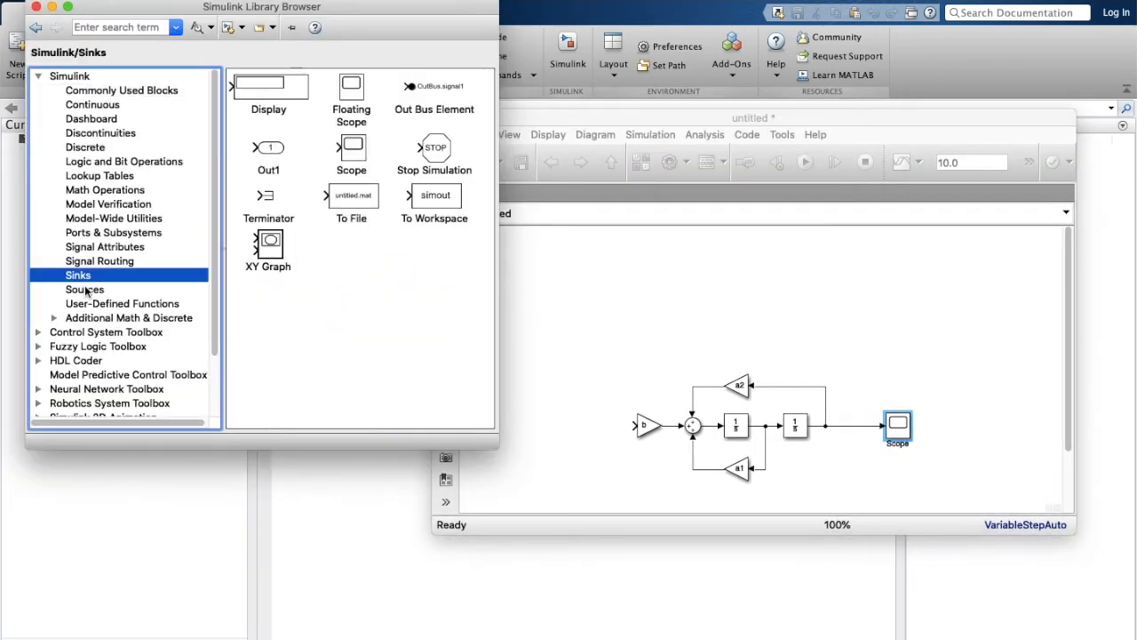
left_click(84, 290)
scroll(299, 338, "down", 5)
left_click_drag(300, 338, 511, 411)
left_click(743, 411, "super")
left_click_drag(1069, 444, 1069, 489)
Move the spare Mux right of the plant and align gains a1 and a2.
left_click(735, 484)
left_click(668, 486)
left_click_drag(732, 487, 950, 419)
left_click_drag(835, 396, 826, 396)
left_click_drag(835, 312, 859, 311)
left_click(860, 442)
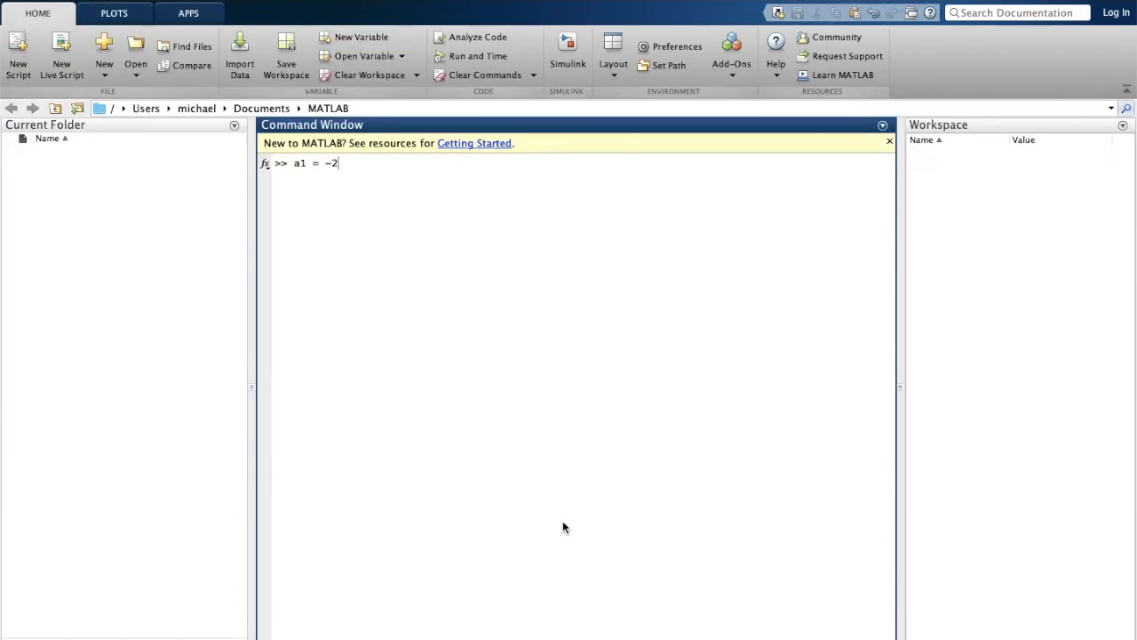
Assign a1 = -2, a2 = -0.5 and b = 1 in the Command Window.
type(";")
key("Return")
type("a2 = -0.5;")
key("Return")
type("b = 1;")
key("Return")
Set the plant Scope to log variable 'plant' in Array format.
left_click(617, 568)
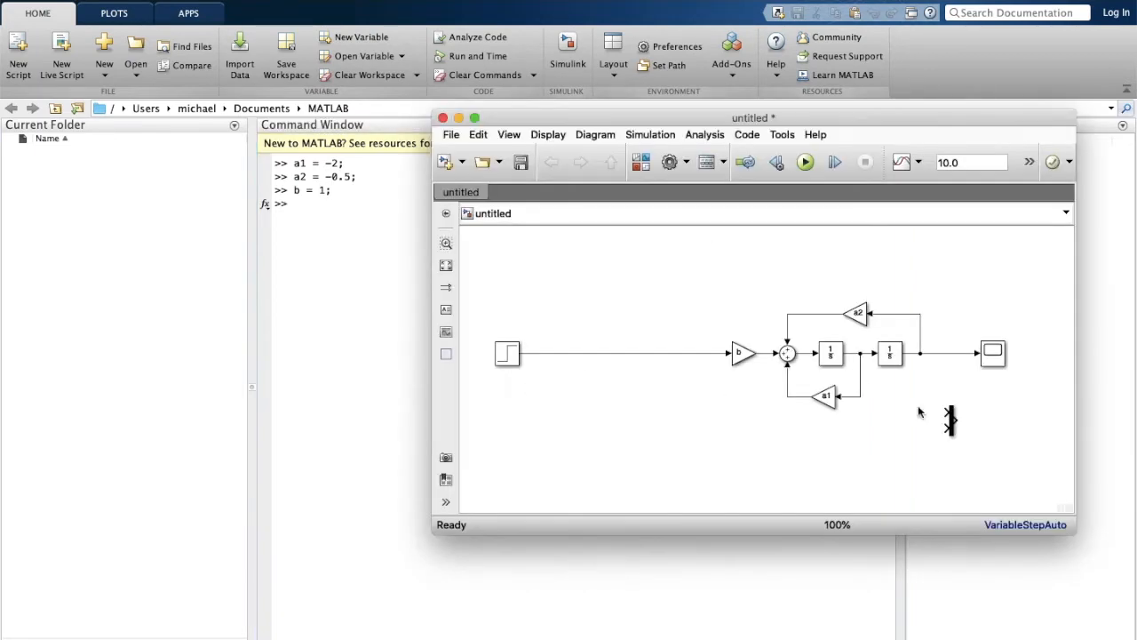
double_click(993, 353)
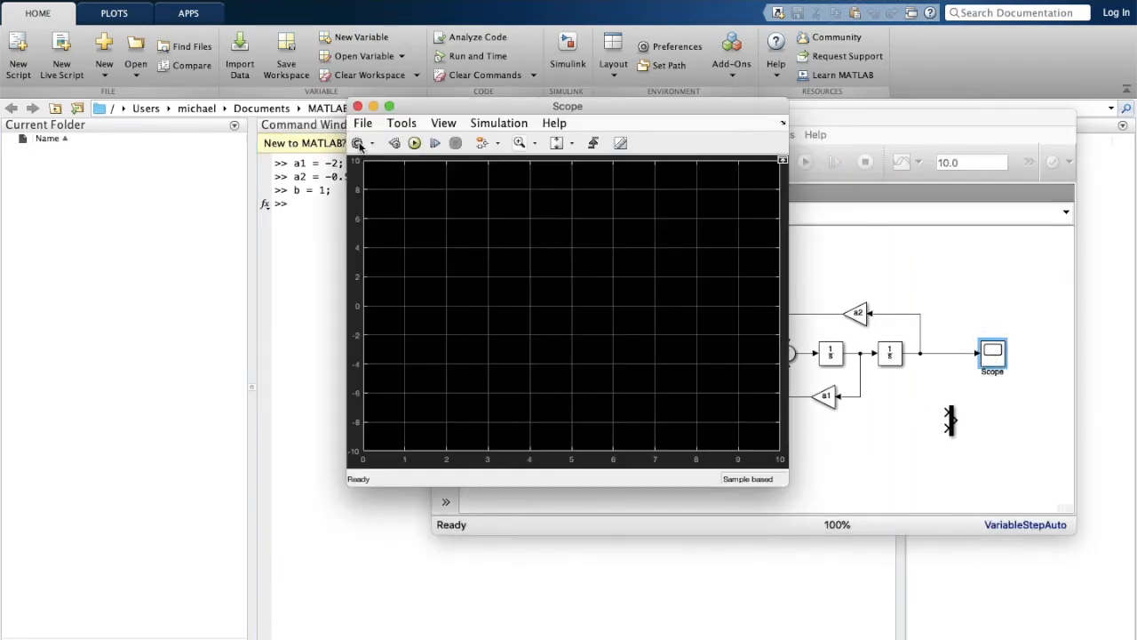
left_click(358, 144)
left_click(620, 197)
double_click(545, 295)
type("plant")
left_click(586, 318)
left_click(586, 308)
left_click(576, 419)
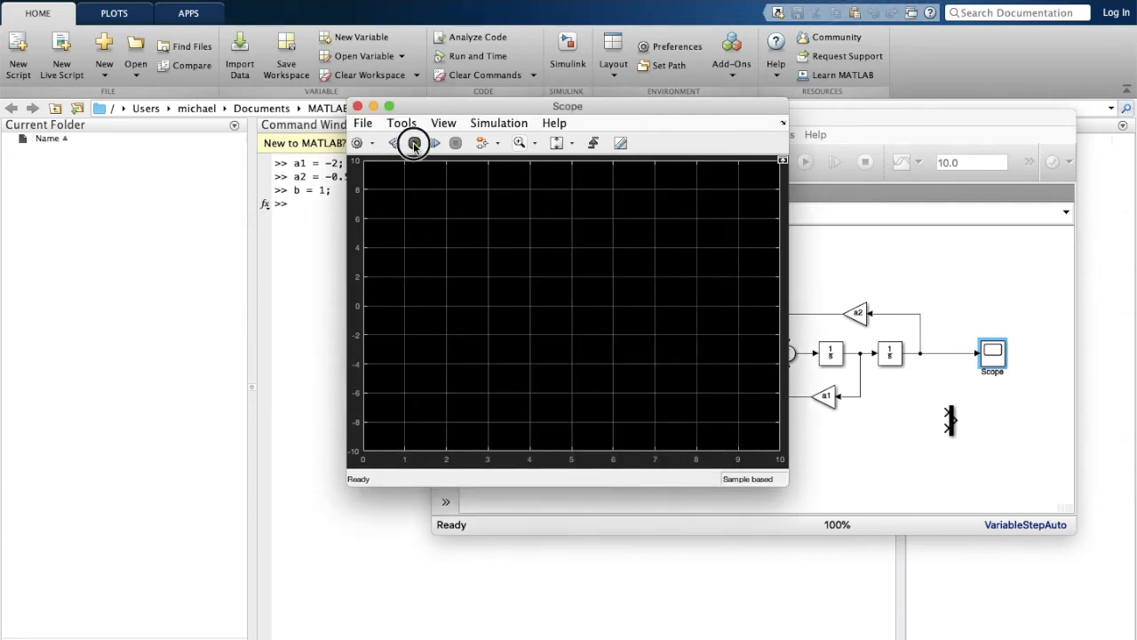
Set the simulation stop time to 30 and run the model.
key("super+t")
left_click(355, 106)
left_click(982, 162)
key("super+t")
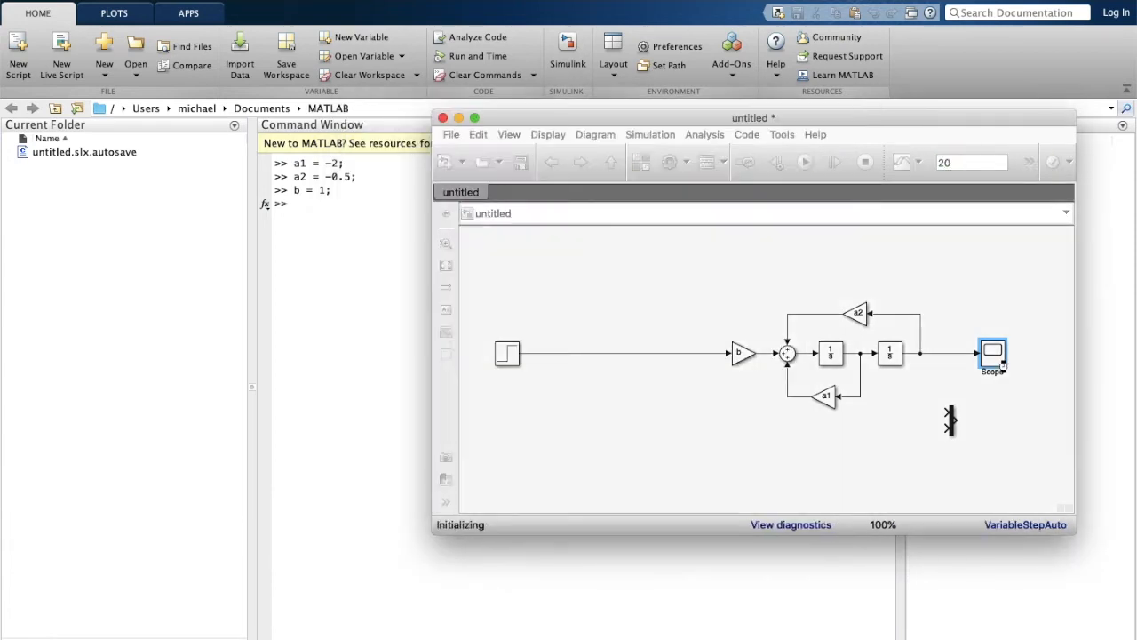
left_click(357, 106)
double_click(503, 351)
key("Return")
left_click(972, 163)
type("30")
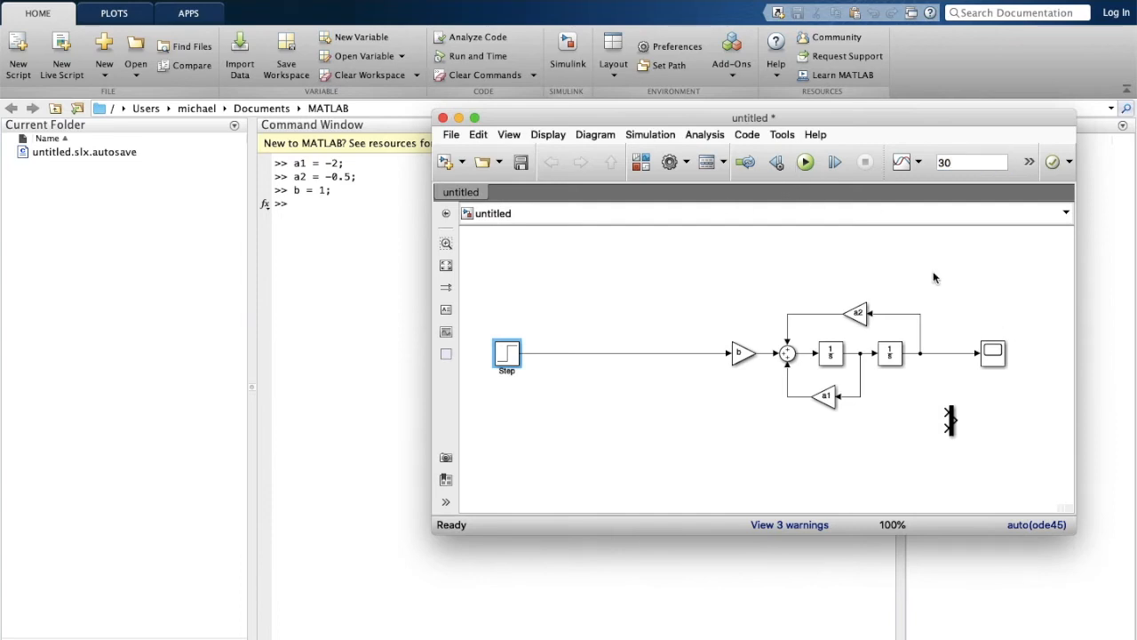
double_click(994, 356)
left_click(414, 143)
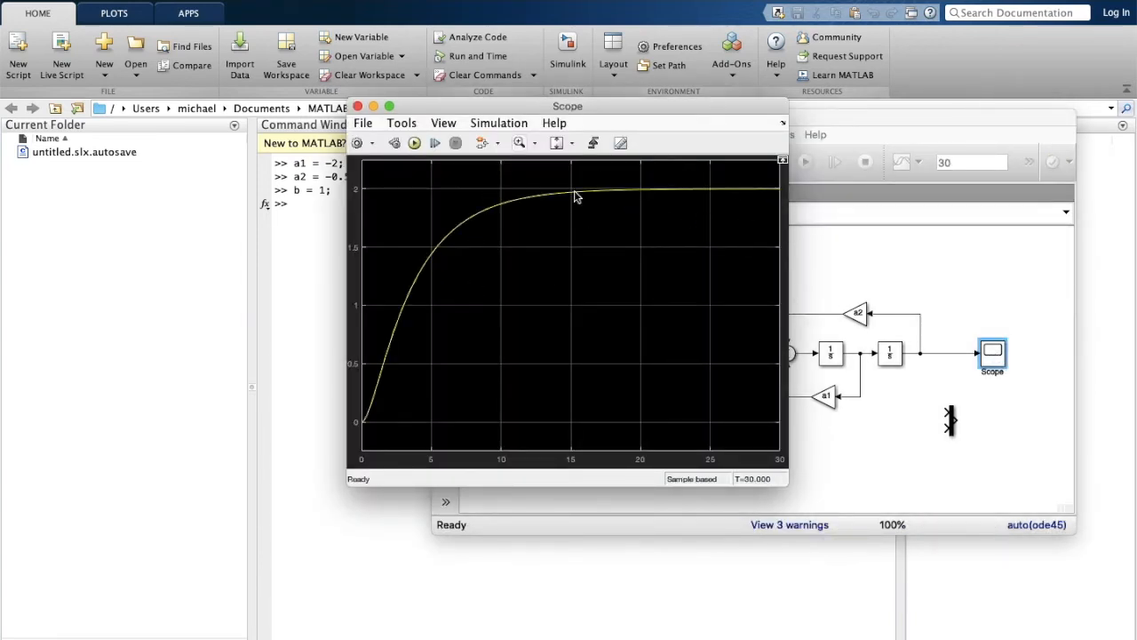
left_click(357, 105)
Plot plant(:,2) against tout with grid on and check the figure.
type("plot(tout, plant(:,2))")
key("Return")
type("grid on;")
key("Return")
key("super+grave")
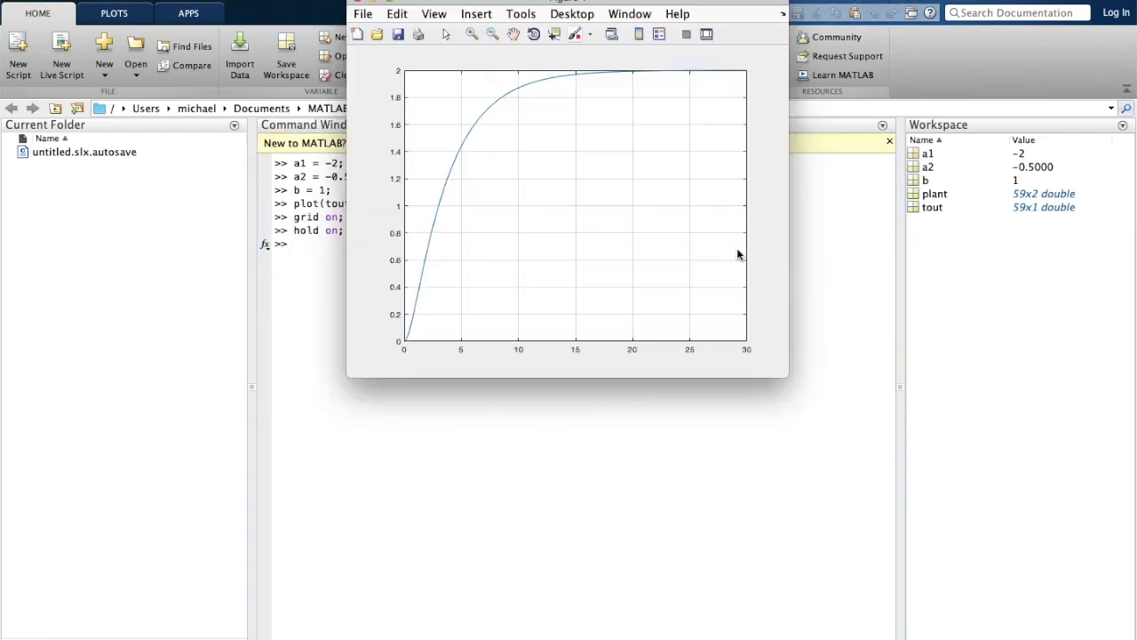
key("super+grave")
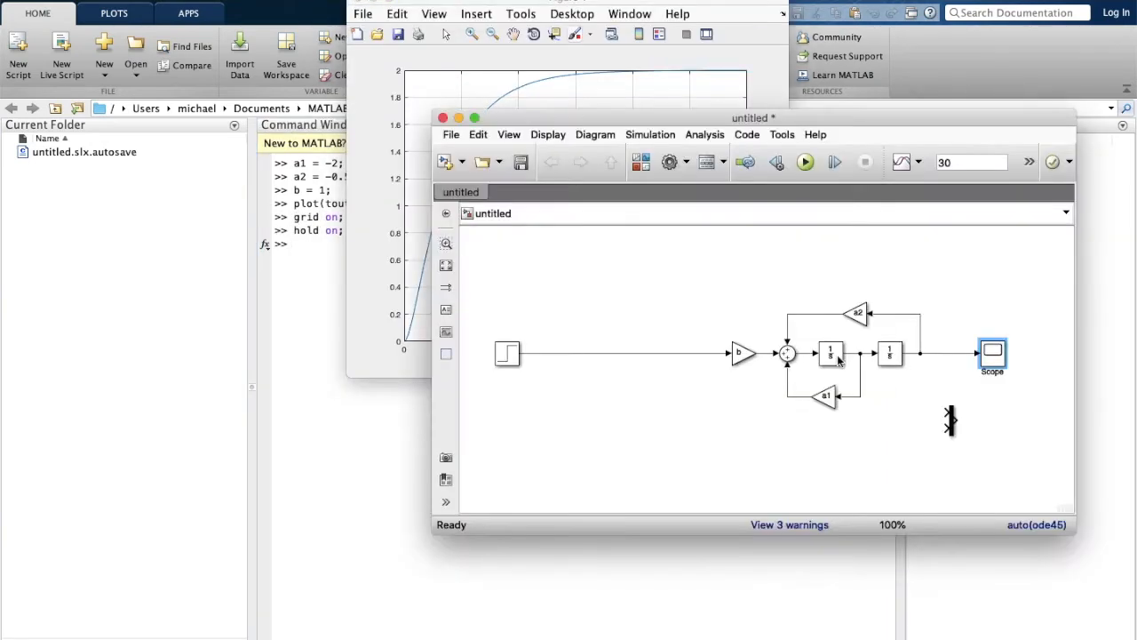
Copy the plant chain below it and feed the copy's input from the same Step.
left_click_drag(697, 205, 1021, 347)
left_click(569, 384)
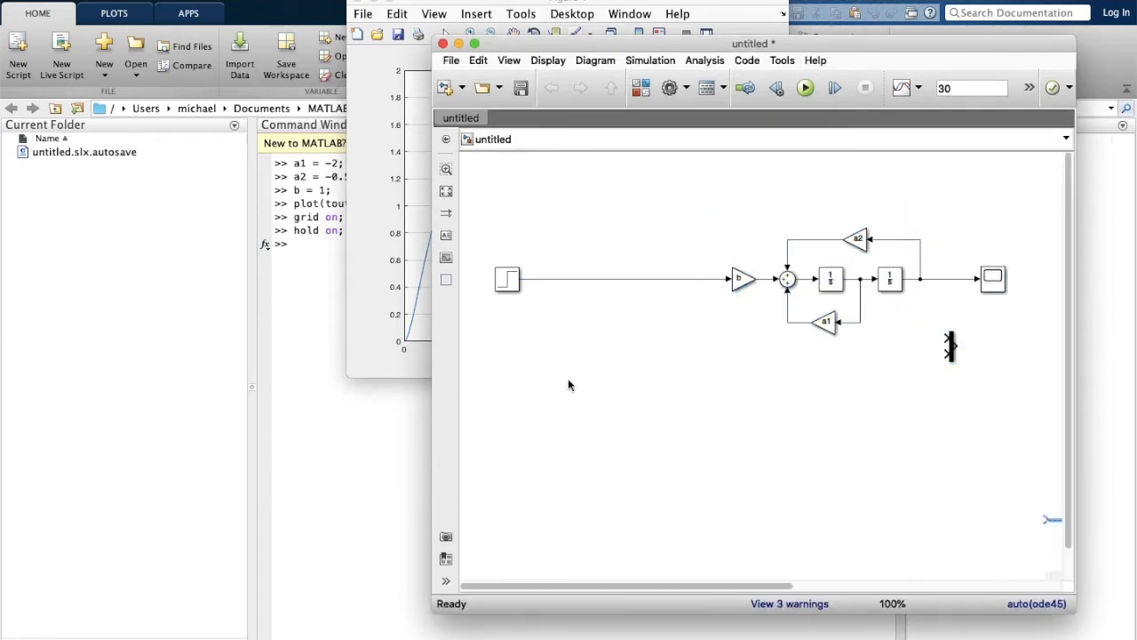
left_click_drag(775, 587, 985, 587)
left_click_drag(887, 524, 469, 449)
left_click_drag(737, 585, 577, 585)
left_click_drag(725, 445, 615, 398)
left_click_drag(733, 585, 622, 585)
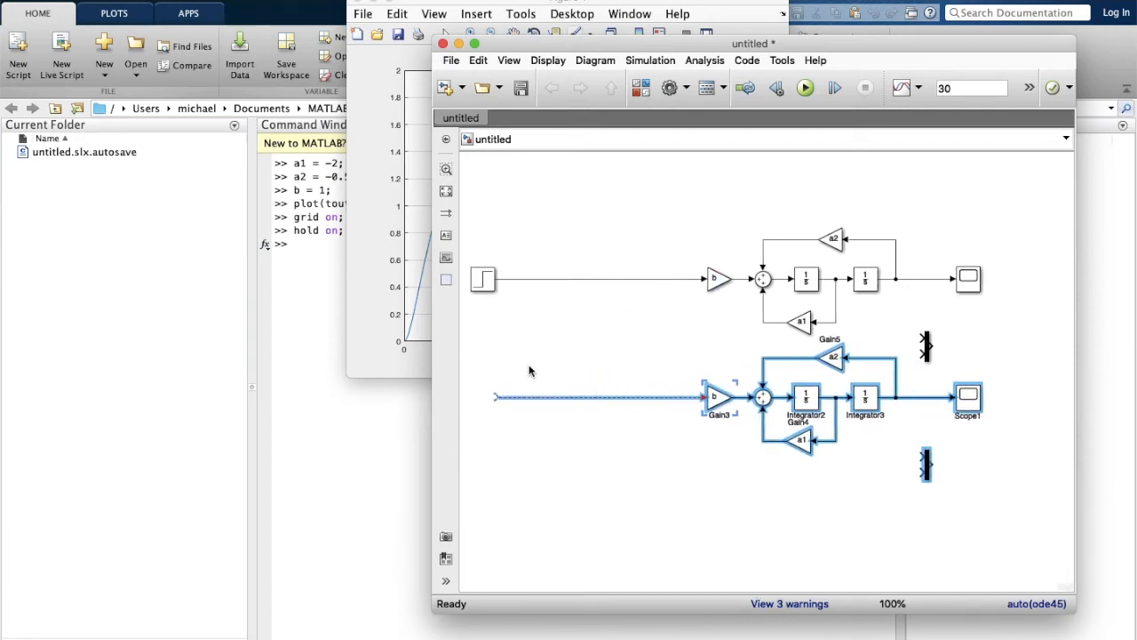
left_click_drag(495, 397, 510, 279)
Rename the copied feedback gains to am2 and am1.
left_click(716, 400)
double_click(833, 358)
type("am2")
key("Return")
double_click(800, 442)
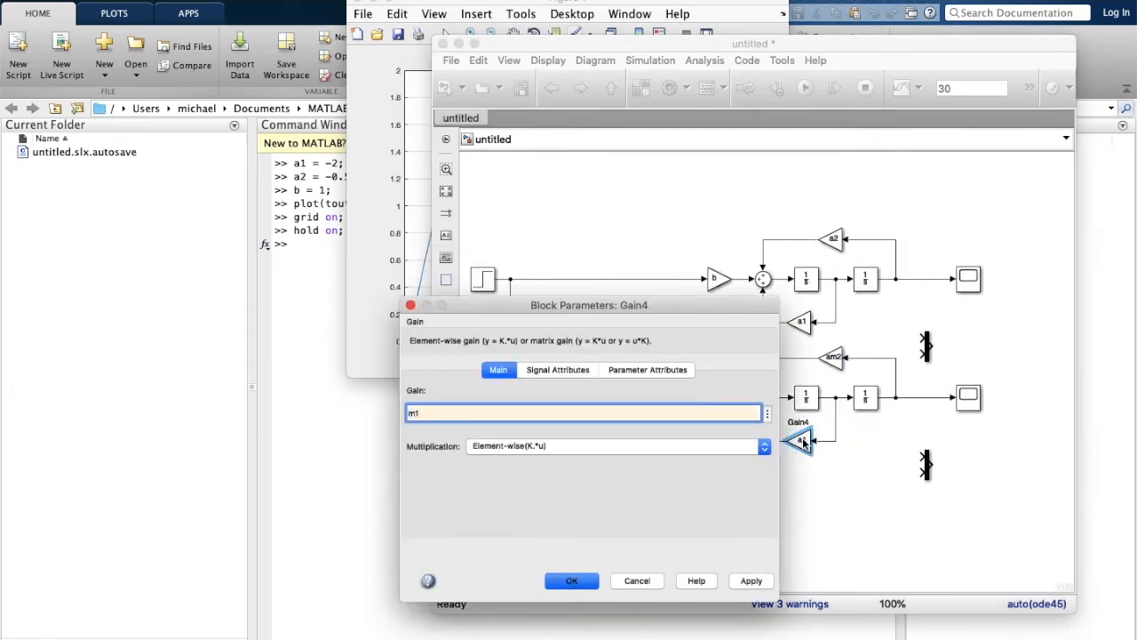
type("am1")
key("Return")
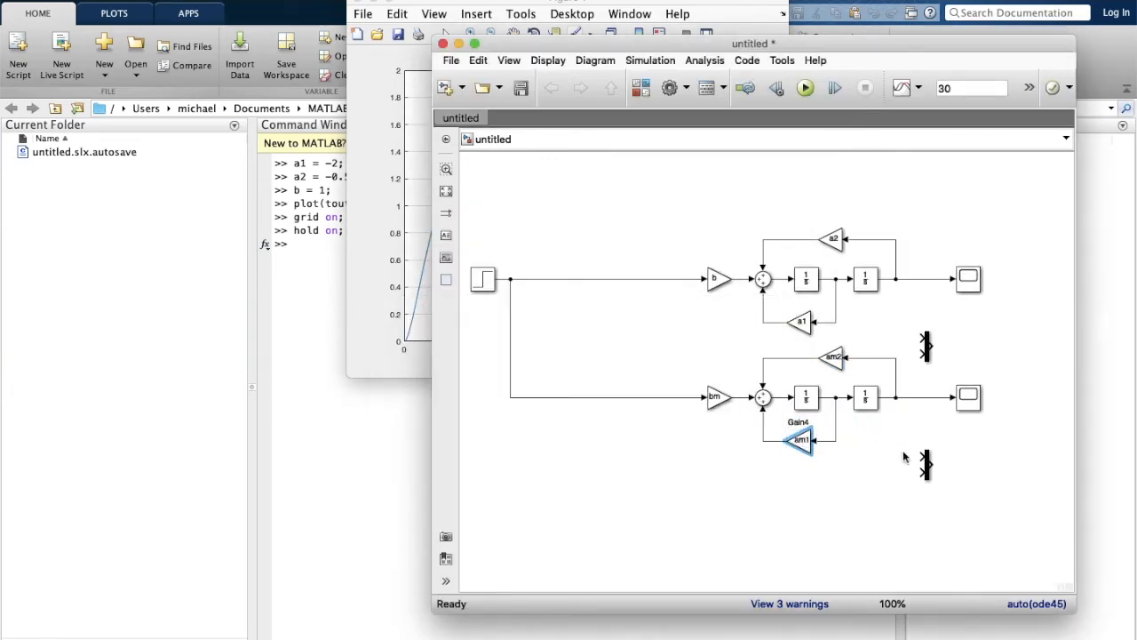
Set the lower Scope's logging variable name to 'ref'.
double_click(967, 396)
left_click(359, 142)
left_click(602, 200)
double_click(526, 295)
type("re")
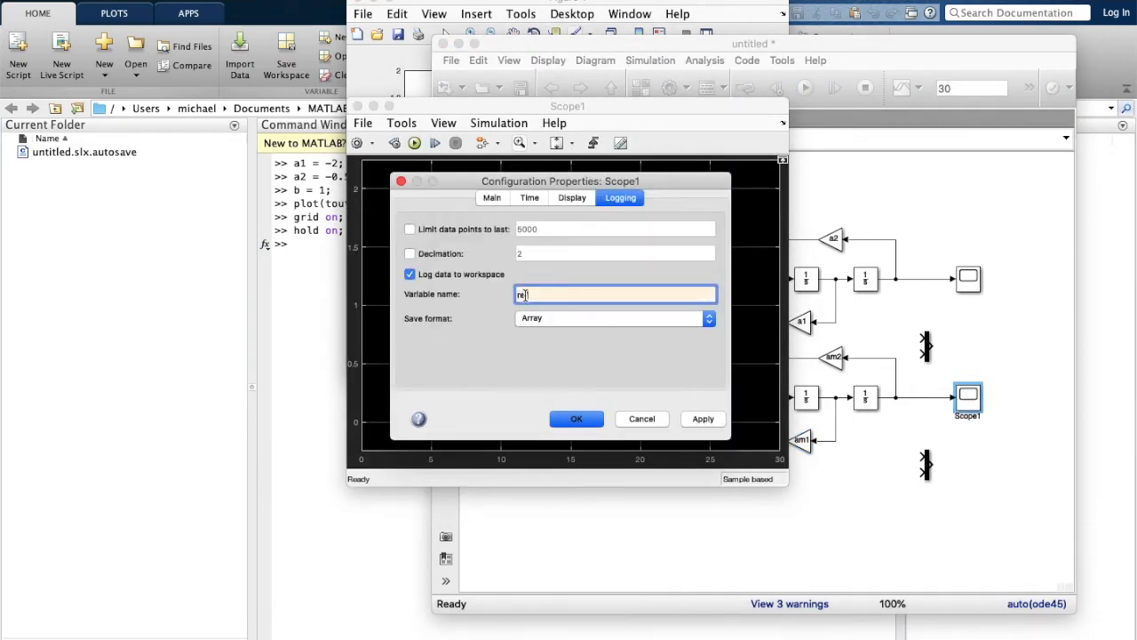
key("Return")
left_click(357, 106)
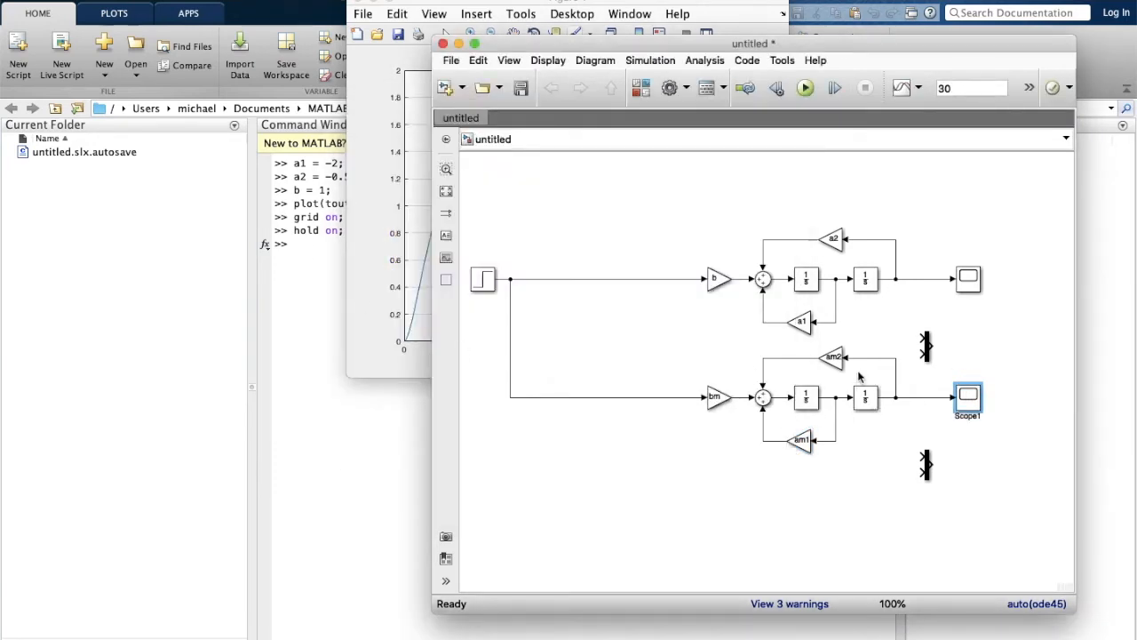
left_click(803, 445)
left_click(321, 261)
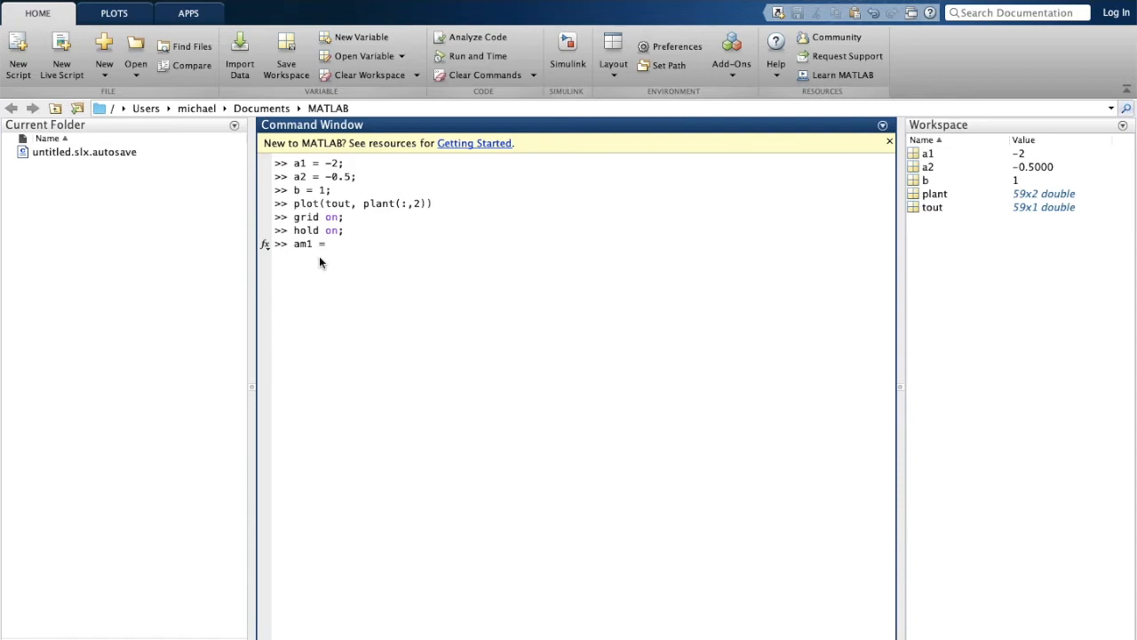
Assign am1 = -3, am2 = -5 and bm = 5 in the Command Window.
type("am1 = -3;")
key("Return")
type("am2 = -5;")
key("Return")
type("bm = 5;")
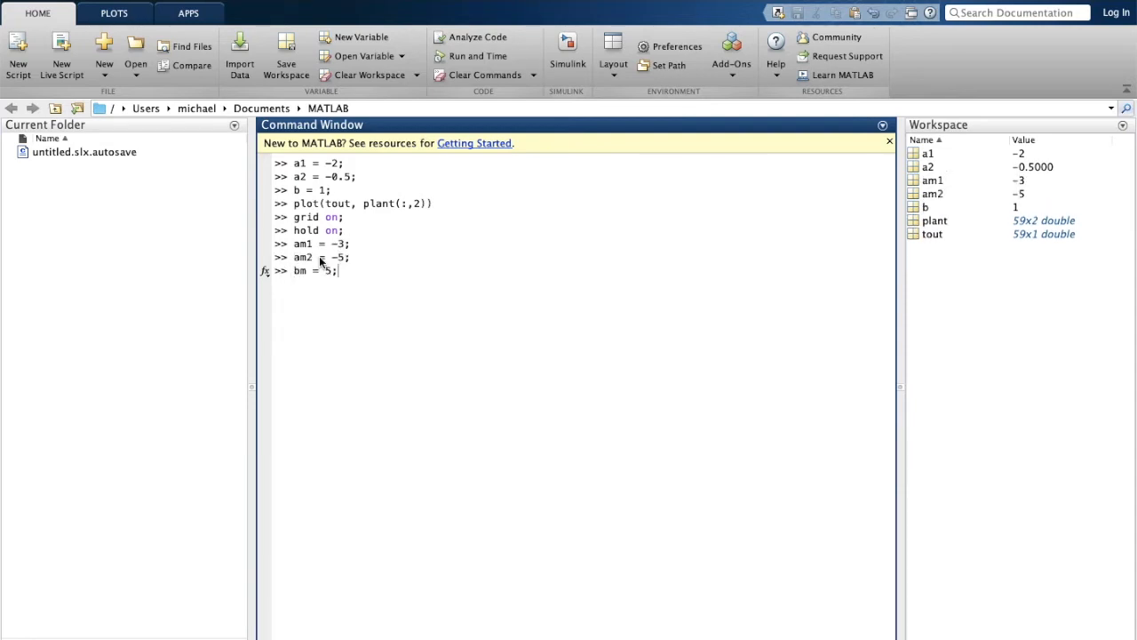
key("Return")
Rerun the Simulink model and check the reference model's scope.
key("super+Tab")
left_click(806, 88)
double_click(967, 398)
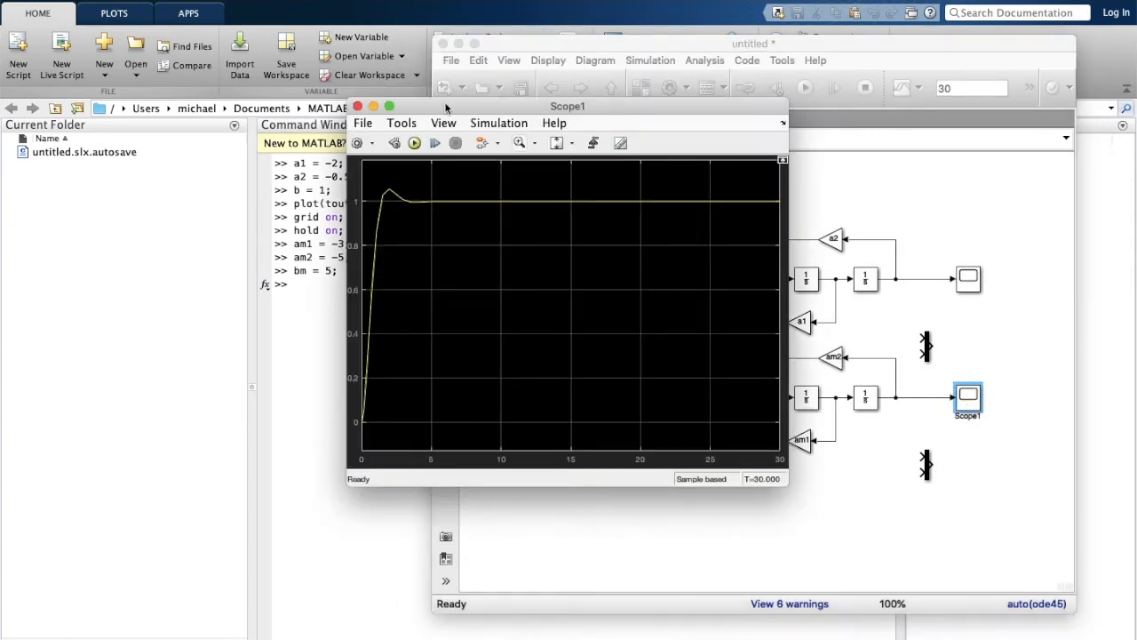
left_click(357, 105)
Overlay ref(:,2) against tout on the plant plot and start adding the legend.
left_click(324, 290)
type("plot(tout, ref(:, 2)")
key("Return")
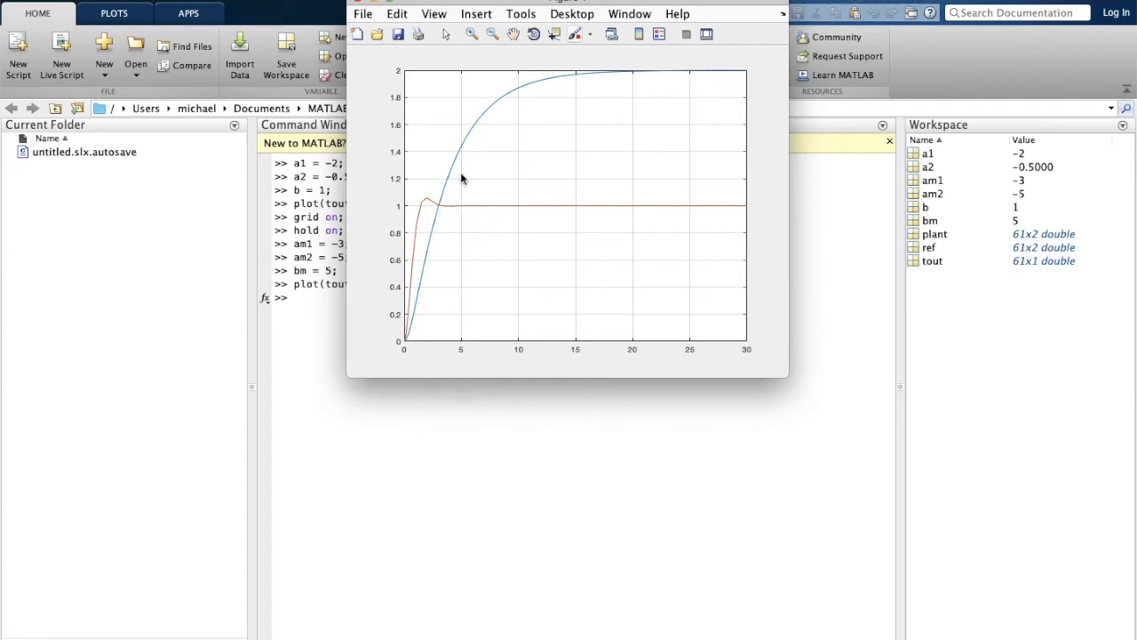
left_click(322, 298)
type("legend('plant")
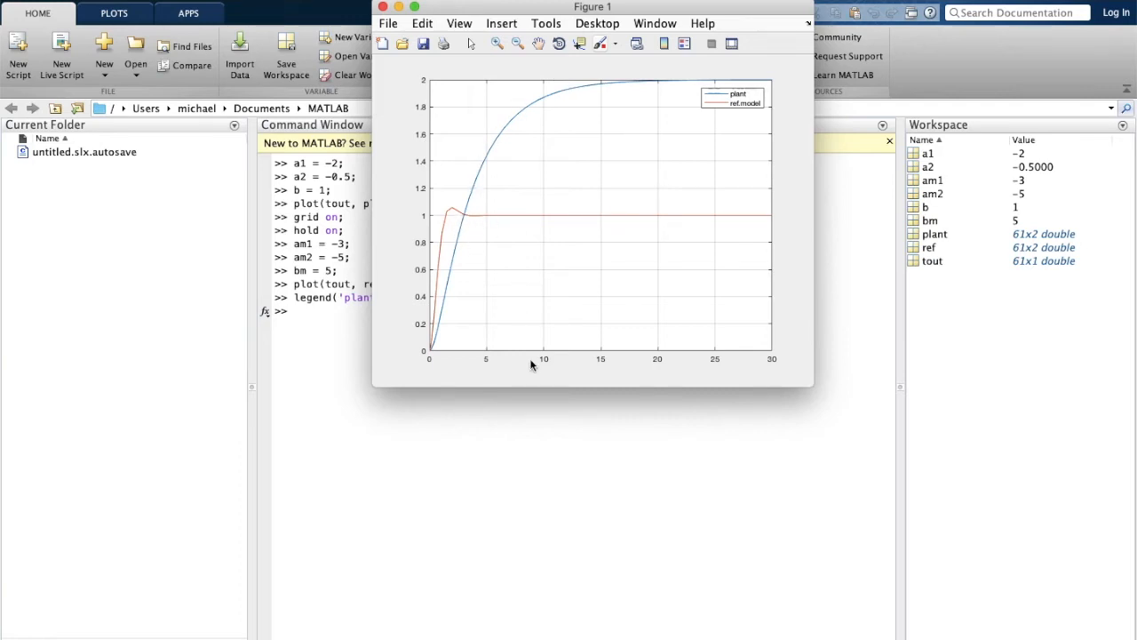
Snap the model window to the right half, enlarge it, and shift the diagram upward.
key("super+grave")
left_click_drag(848, 45, 844, 0)
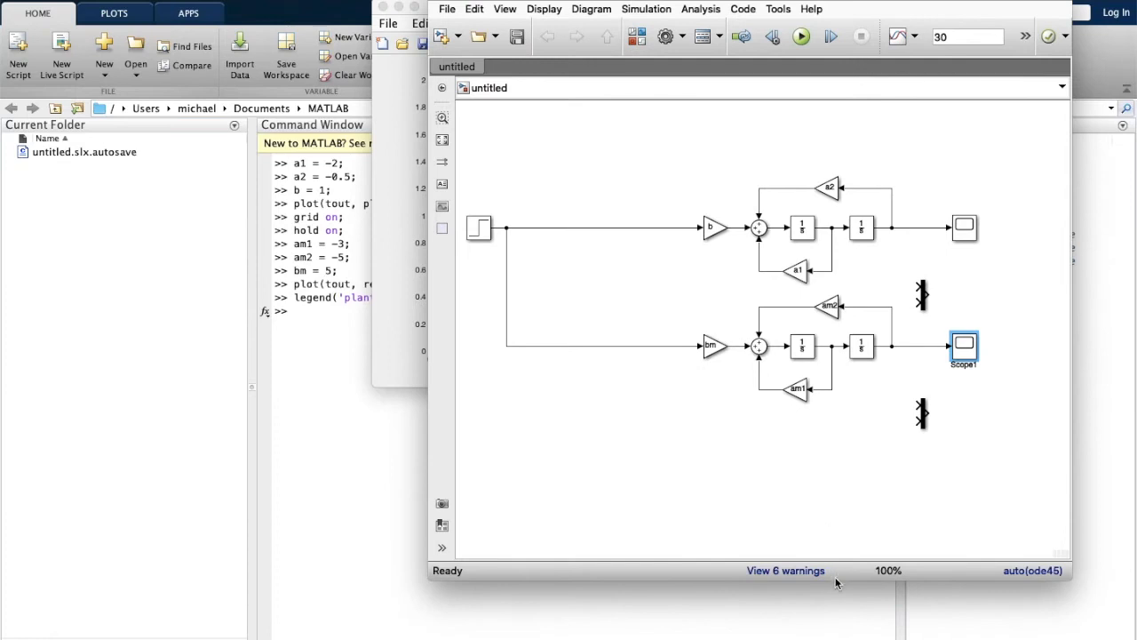
left_click_drag(839, 582, 839, 636)
key("ctrl+alt+Right")
left_click_drag(567, 266, 522, 266)
key("super+a")
left_click_drag(893, 226, 901, 168)
Add two Constant blocks with values [0 bm] and P, stacked together.
left_click(731, 37)
left_click(742, 355)
left_click(107, 91)
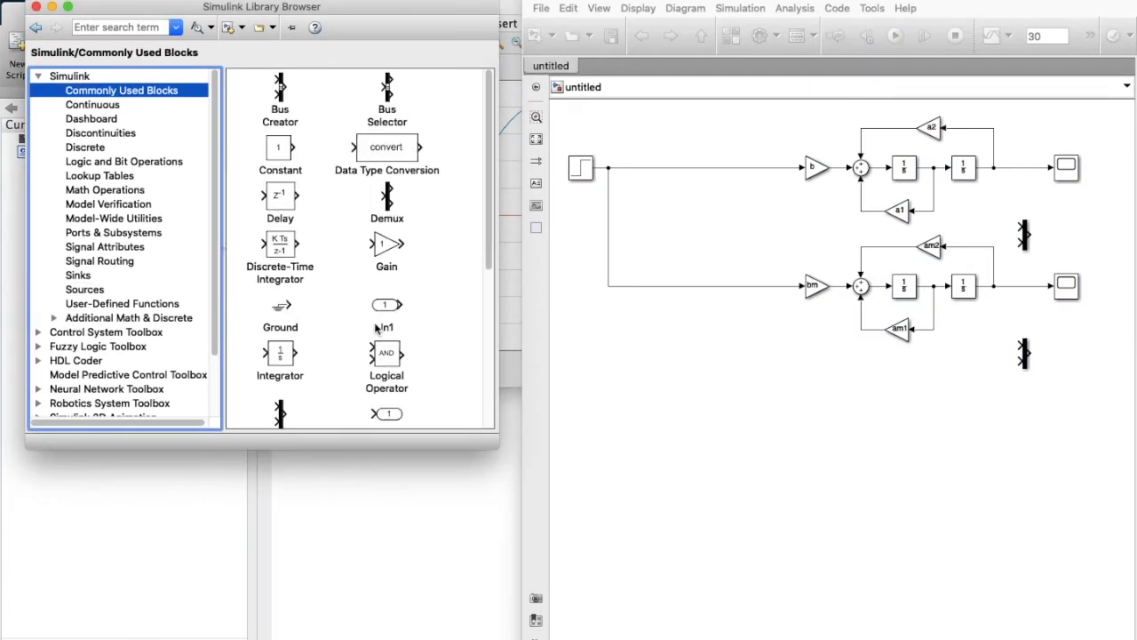
left_click_drag(280, 151, 944, 395)
double_click(941, 389)
type("[0]")
key("Return")
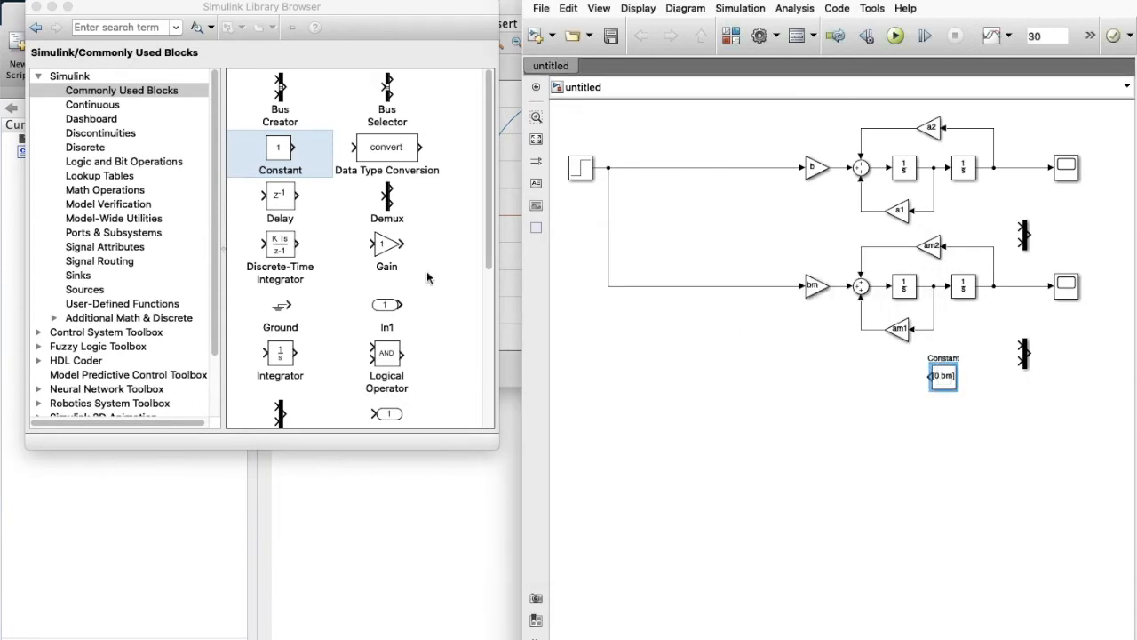
left_click(958, 436)
key("super+v")
double_click(972, 437)
type("P")
key("Return")
left_click_drag(974, 436, 945, 416)
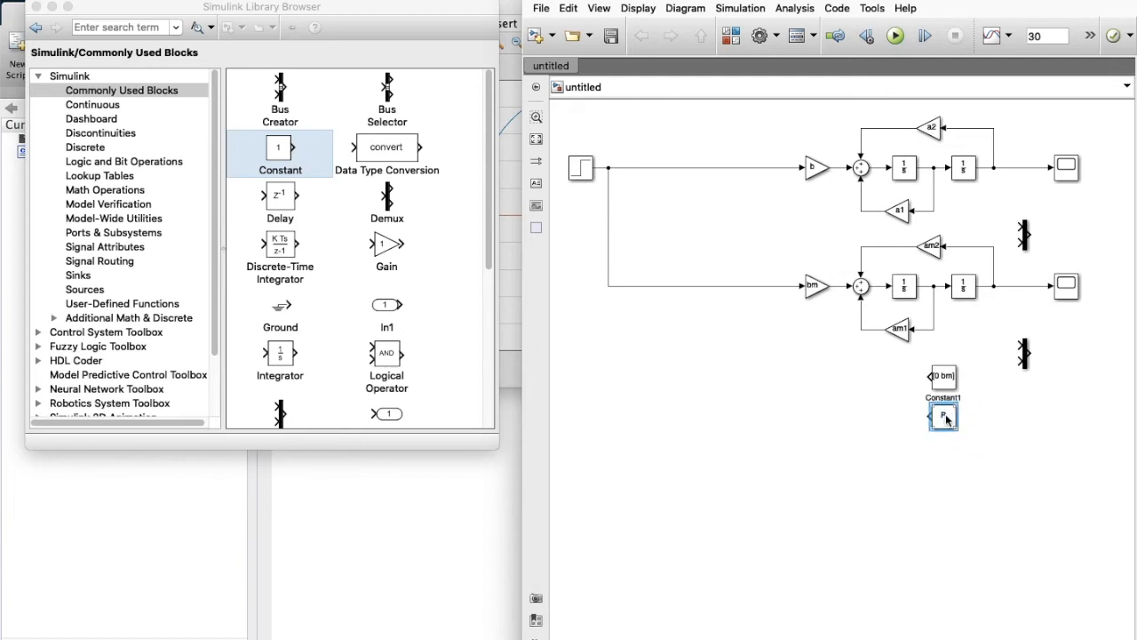
Add a Product block set to Matrix(*) multiplication, fed by [0 bm] and P.
left_click(130, 105)
left_click(140, 92)
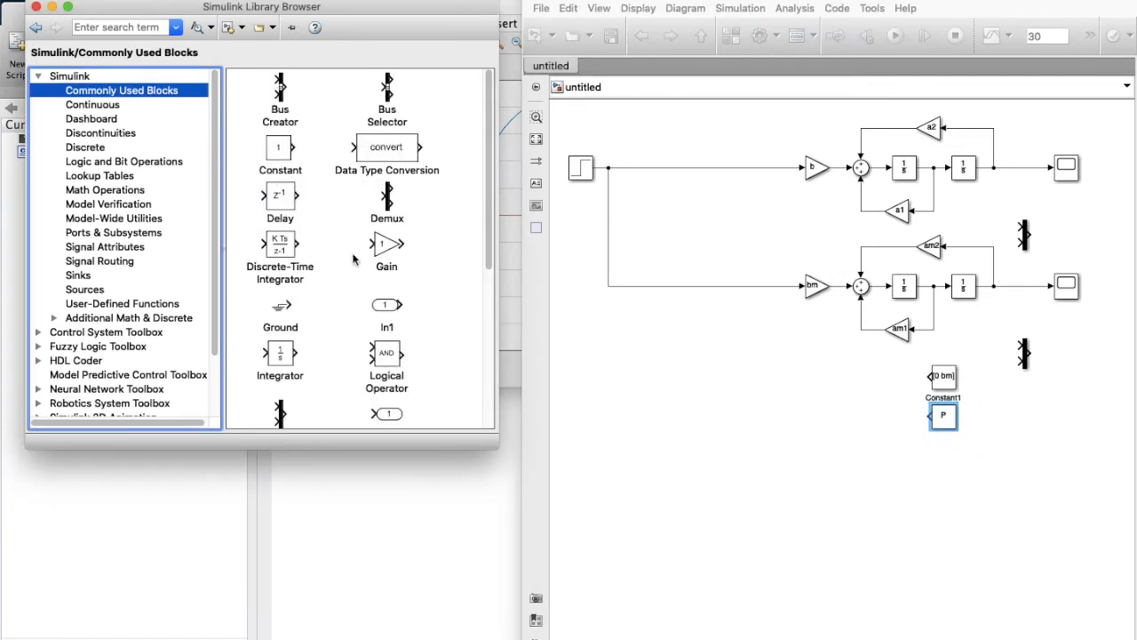
scroll(353, 258, "down", 4)
left_click_drag(267, 329, 836, 413)
double_click(836, 410)
left_click(542, 420)
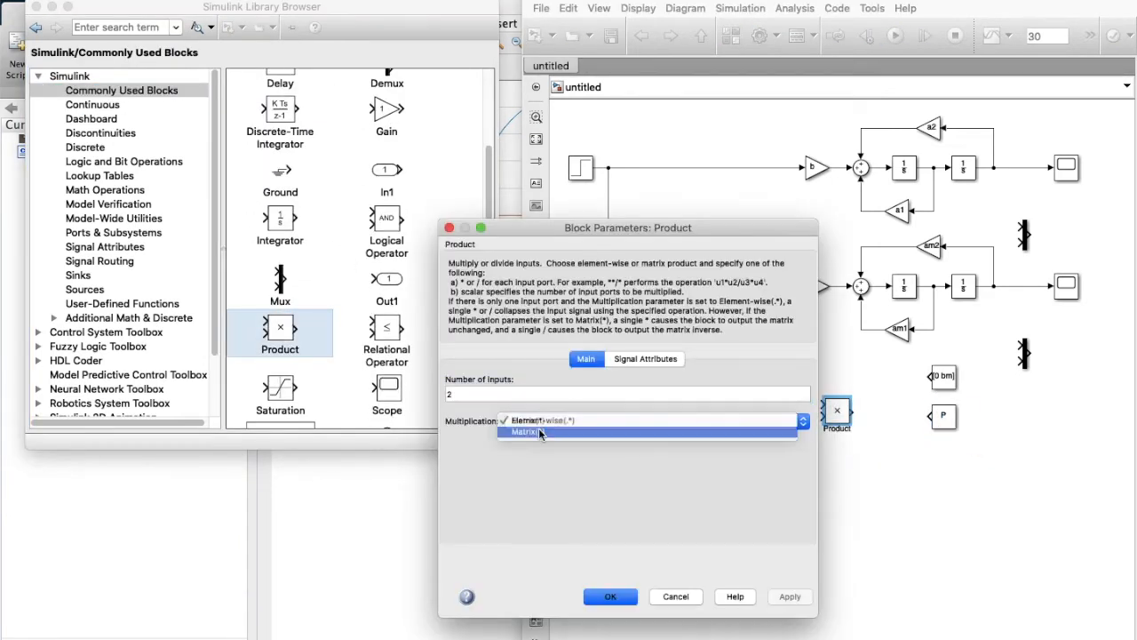
left_click(540, 433)
key("Return")
left_click(841, 416)
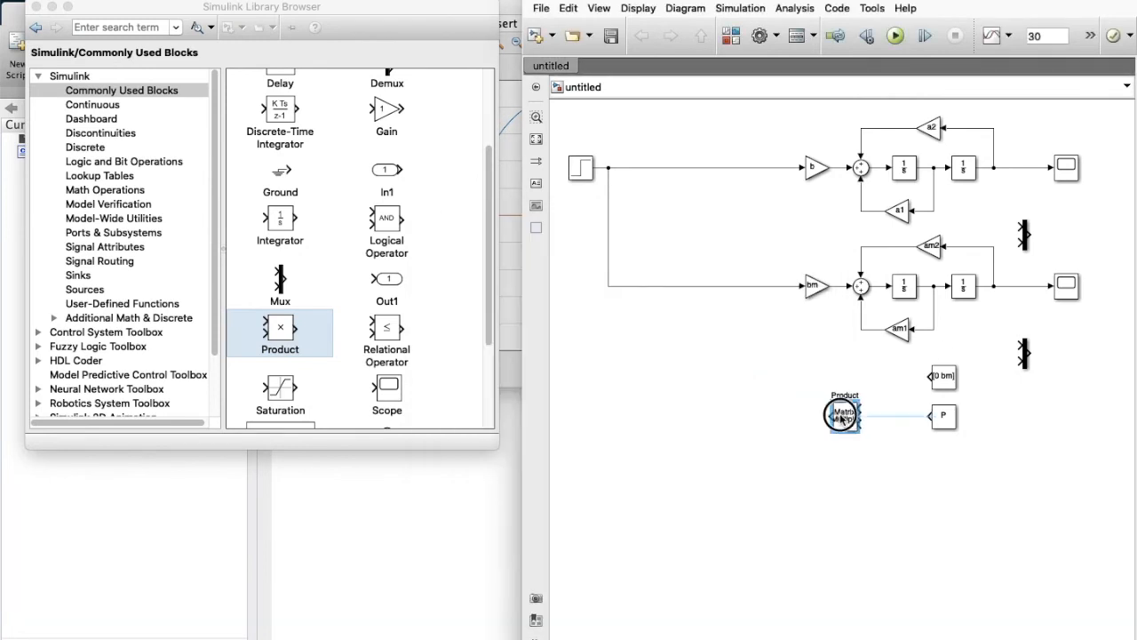
left_click_drag(842, 416, 880, 416)
left_click_drag(929, 375, 896, 410)
left_click_drag(930, 415, 896, 419)
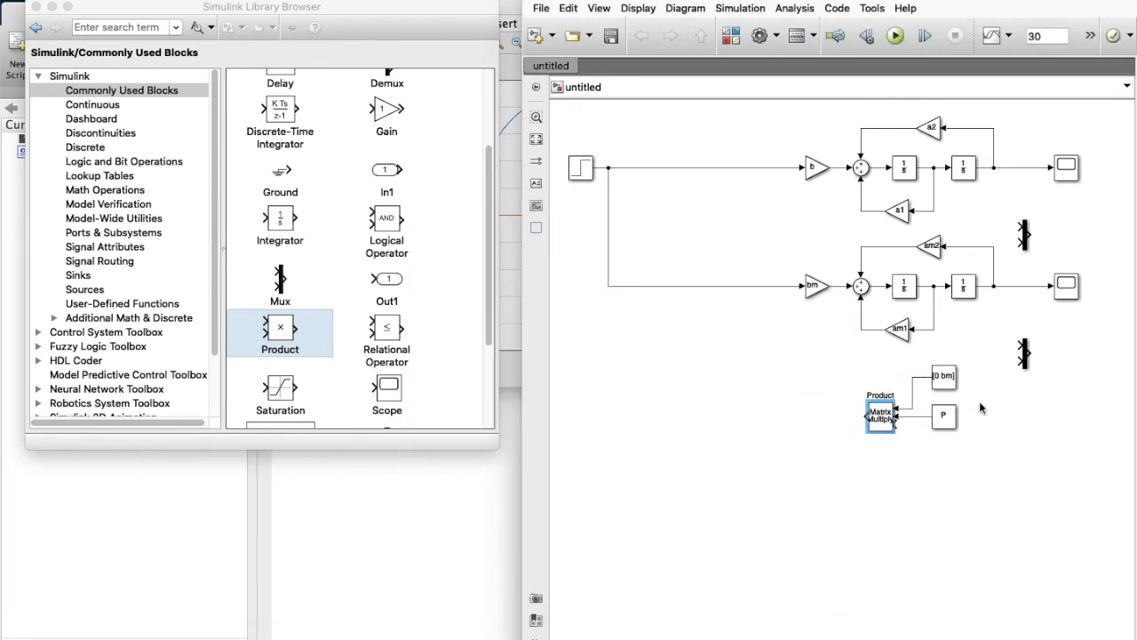
Add a Sum block with signs +- subtracting the two Mux outputs.
scroll(369, 325, "down", 3)
left_click_drag(387, 336, 1031, 462)
left_click(1056, 475)
double_click(1030, 462)
left_click(662, 455)
key("BackSpace")
type("-")
key("Return")
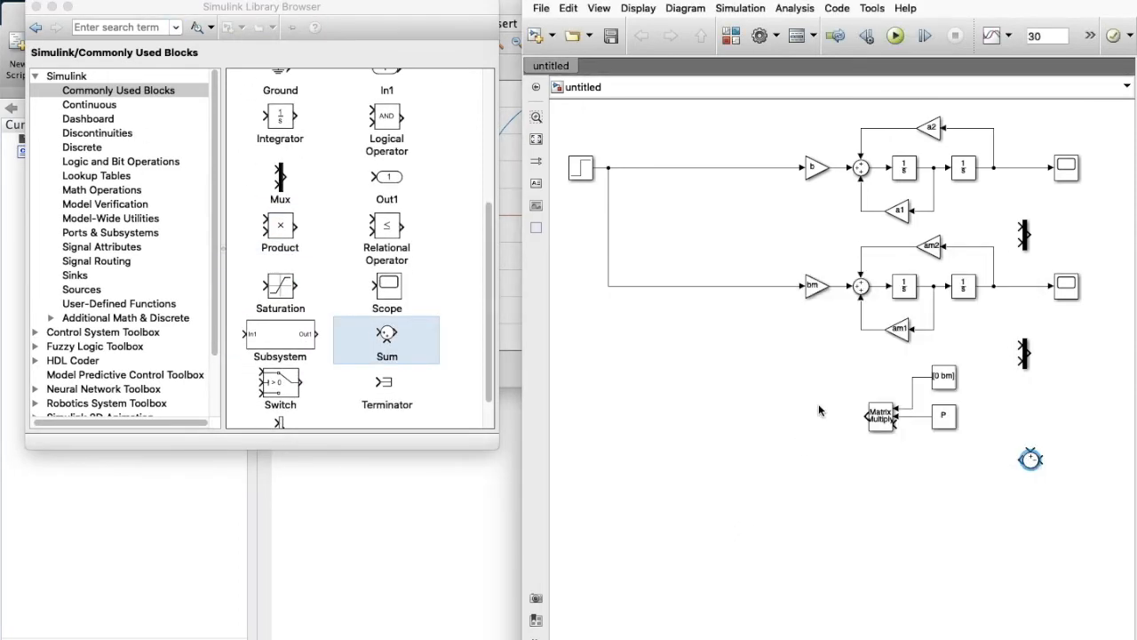
left_click_drag(1032, 461, 1004, 457)
mouse_move(1031, 353)
left_mouse_down()
mouse_move(1055, 387)
mouse_move(1014, 456)
left_mouse_up()
mouse_move(1031, 235)
left_mouse_down()
mouse_move(1031, 442)
mouse_move(1003, 442)
mouse_move(1116, 396)
mouse_move(1043, 407)
left_mouse_up()
Tidy the scopes and mux, wire the error sum into Matrix Multiply, and duplicate it.
left_click_drag(1065, 285, 1087, 286)
left_click_drag(1041, 316, 1055, 311)
left_click_drag(1065, 166, 1087, 167)
mouse_move(1020, 228)
left_mouse_down()
mouse_move(993, 168)
mouse_move(991, 232)
mouse_move(932, 211)
mouse_move(1024, 226)
mouse_move(1026, 203)
left_mouse_up()
mouse_move(1021, 360)
left_mouse_down()
mouse_move(993, 284)
mouse_move(934, 329)
mouse_move(1024, 321)
left_mouse_up()
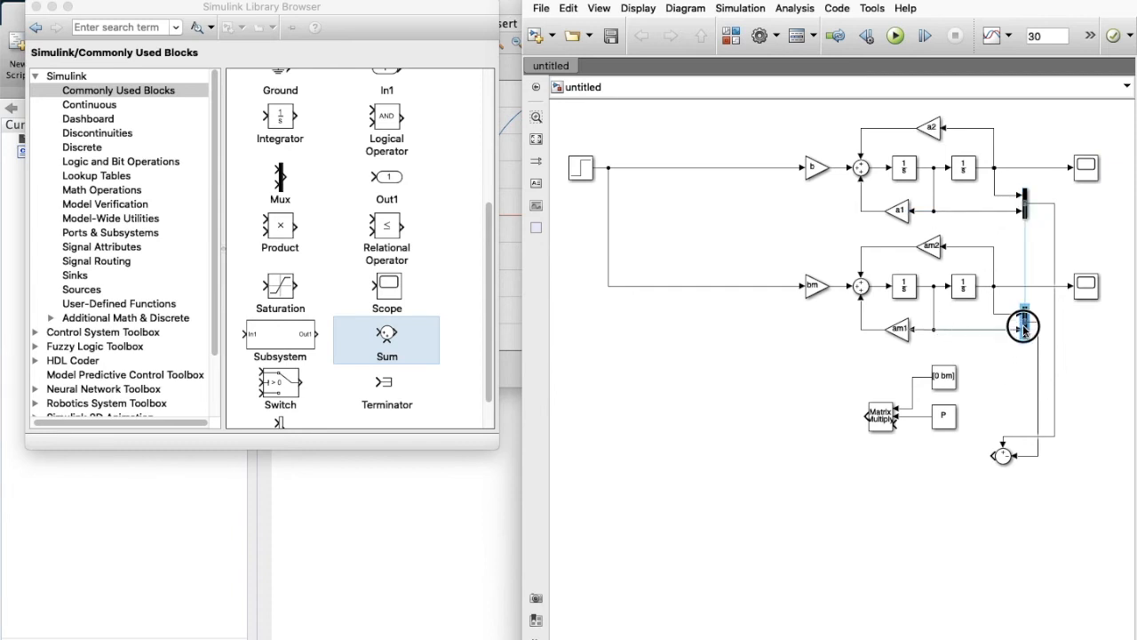
left_click_drag(995, 455, 904, 428)
left_click_drag(1003, 455, 1003, 438)
left_click(893, 419)
left_click_drag(893, 419, 846, 427)
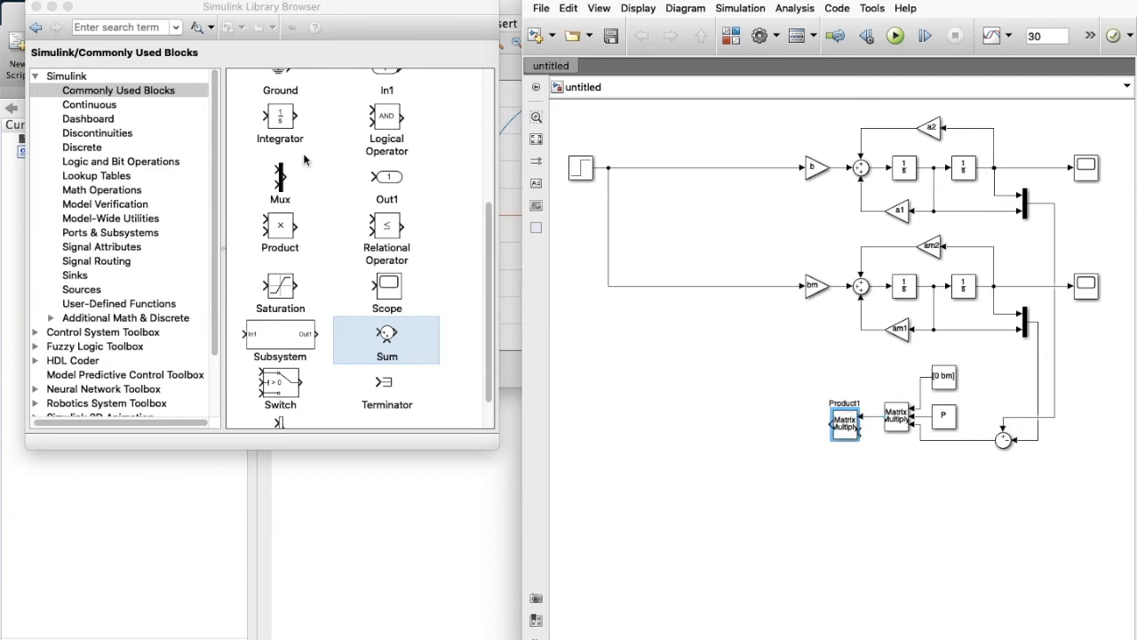
scroll(431, 391, "up", 5)
Add a transpose Math Function on the error signal, feeding the Matrix Multiply.
left_click(135, 27)
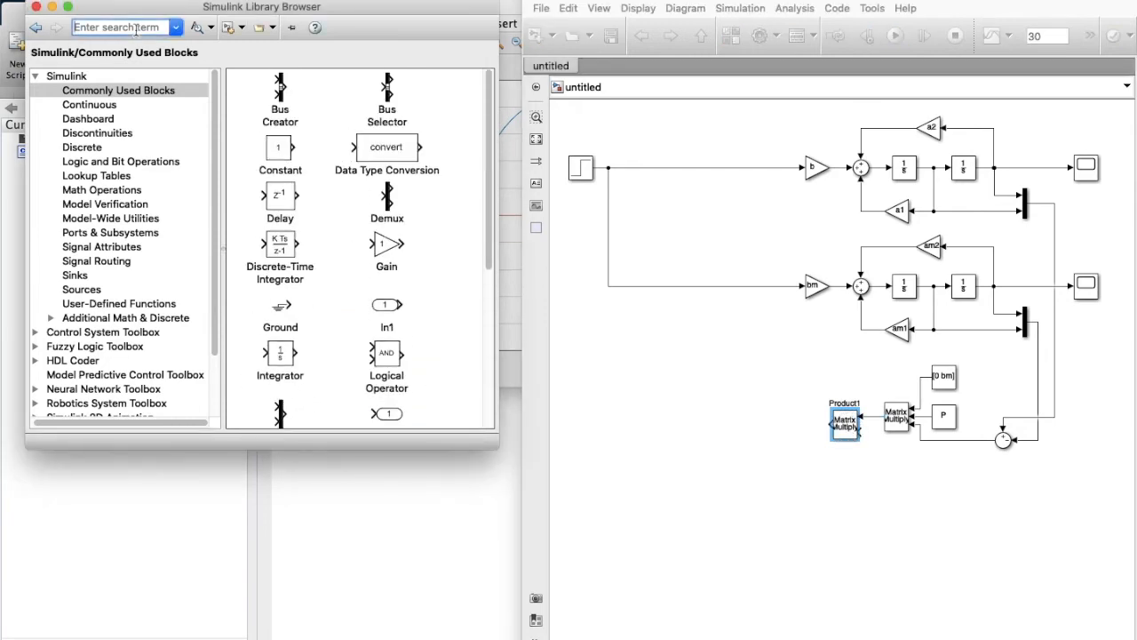
type("math")
key("Return")
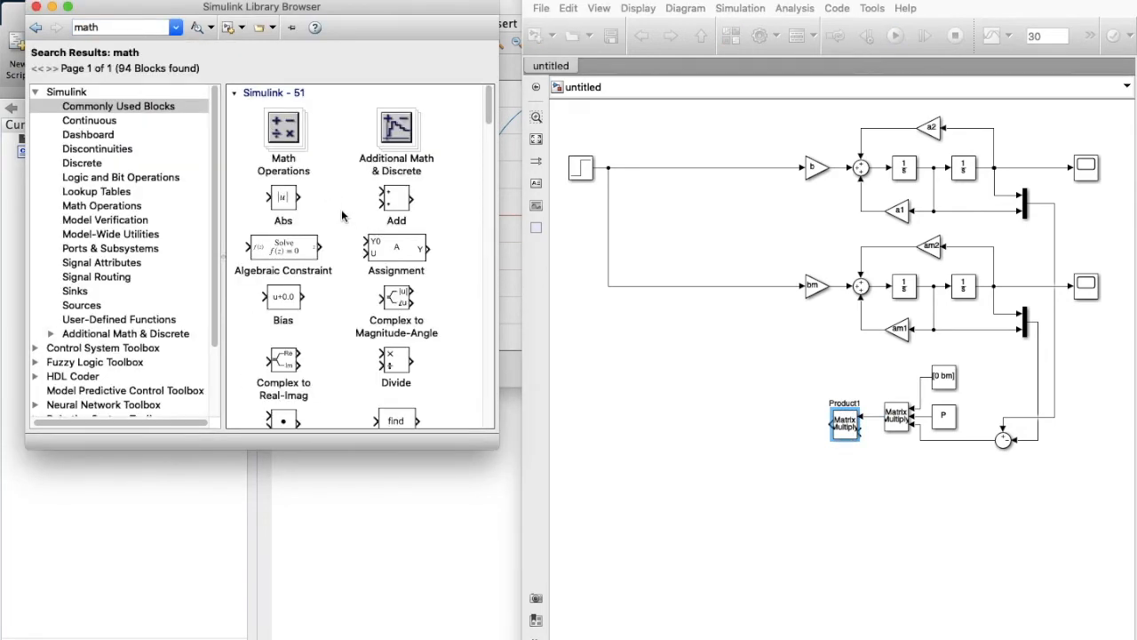
scroll(336, 314, "down", 5)
left_click_drag(284, 263, 818, 491)
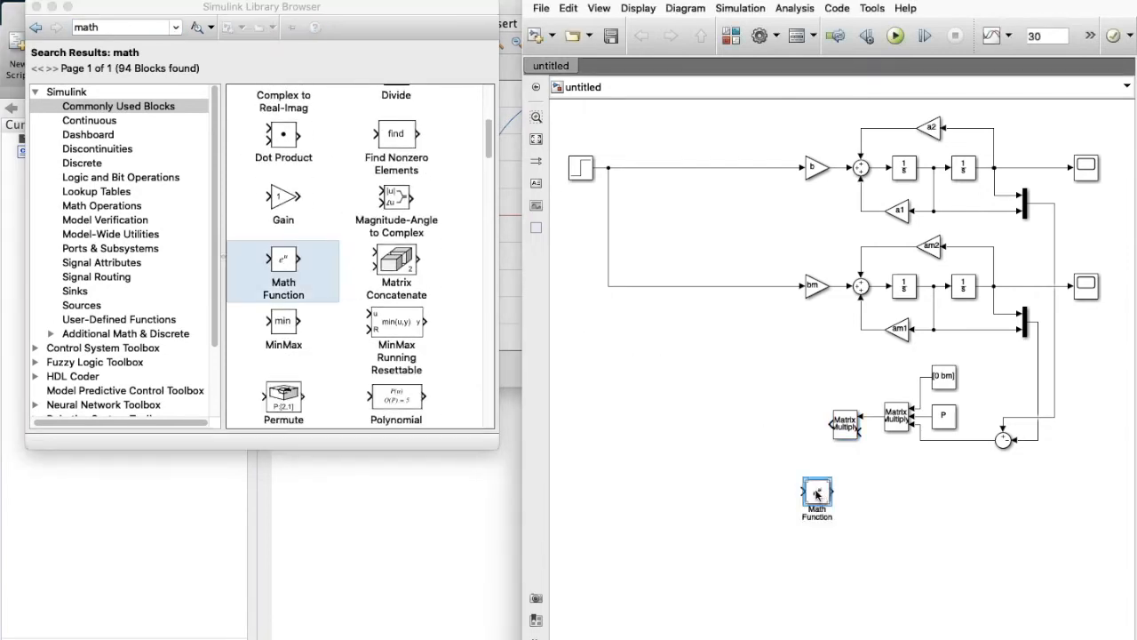
double_click(818, 490)
left_click(533, 480)
left_click(533, 614)
left_click(591, 612)
left_click_drag(819, 497, 930, 503)
left_click_drag(945, 494, 1054, 419)
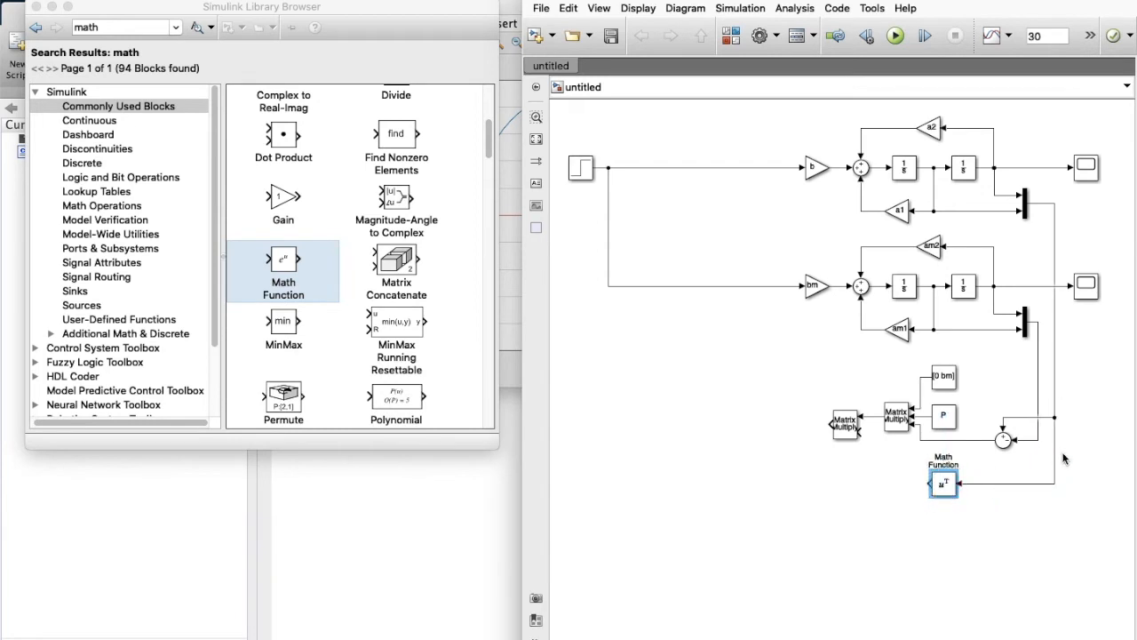
left_click_drag(930, 483, 859, 433)
left_click_drag(944, 484, 944, 472)
Add a second Matrix Multiply fed by a constant [-ga1 0; 0 -ga2].
left_click_drag(844, 435, 770, 436)
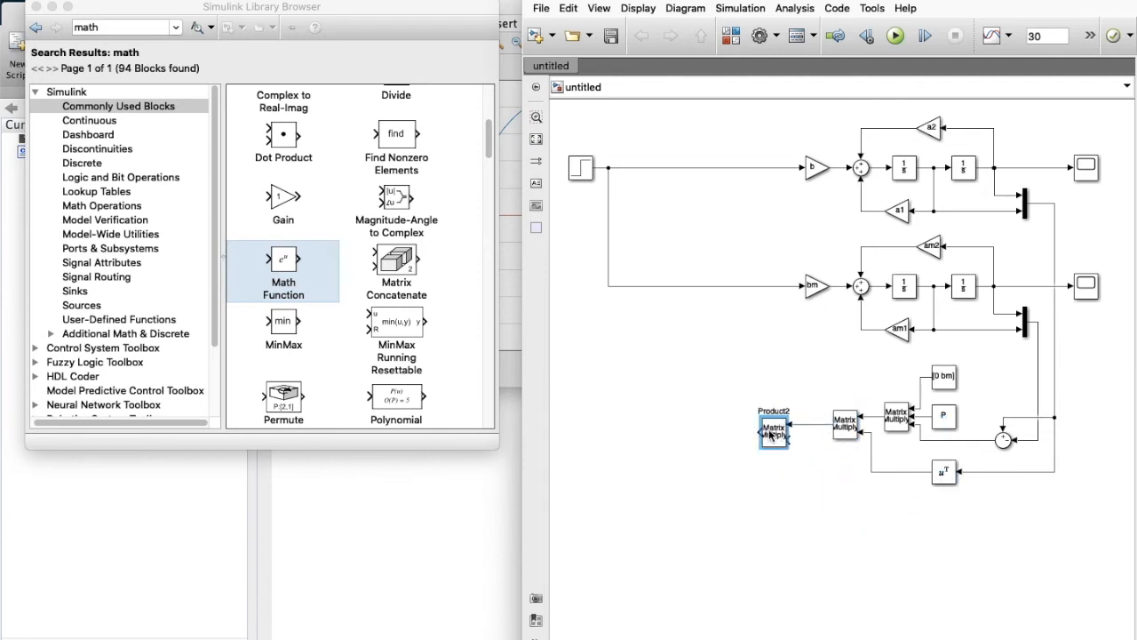
left_click(951, 374)
key("super+c")
key("super+v")
left_click_drag(1004, 390, 789, 440)
double_click(837, 376)
type("[-]")
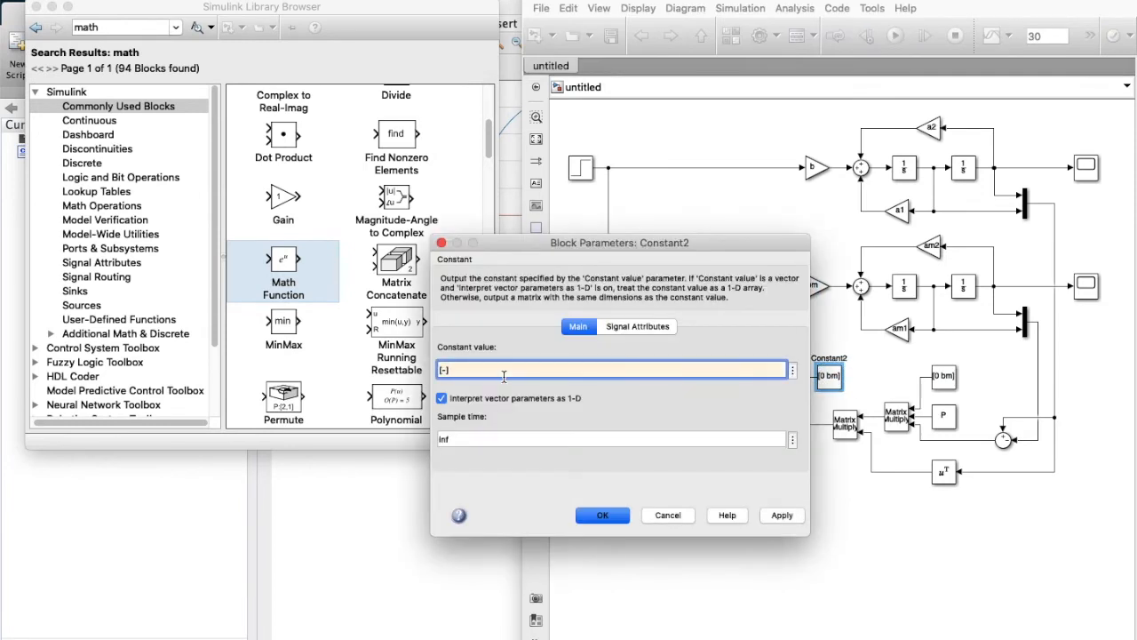
type("ga1 0; 0 -ga2")
key("Return")
left_click_drag(842, 363, 882, 353)
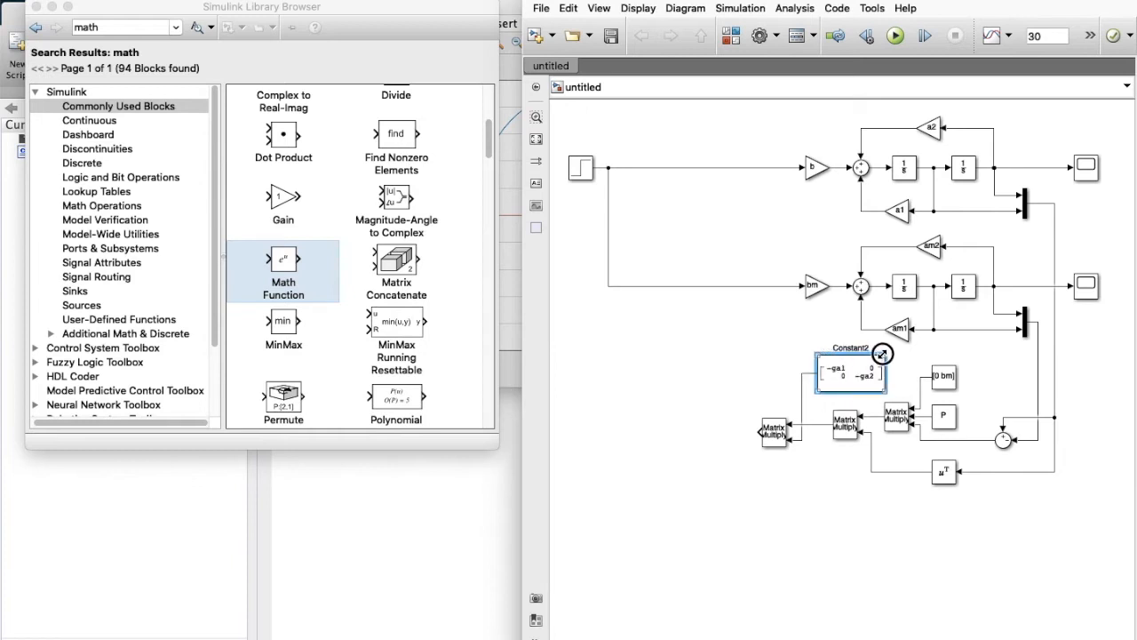
Add an integrator after the second multiply and place a Sum block with trimmed signs.
left_click_drag(905, 285, 980, 474)
left_click(666, 435)
left_click_drag(665, 435, 657, 437)
left_click(1011, 573)
double_click(1022, 590)
left_click(655, 461)
key("BackSpace")
key("Return")
left_click_drag(1022, 590, 628, 472)
Duplicate the multiply-integrator chain beneath the original, removing the surplus multiply.
left_click_drag(642, 385, 781, 462)
key("super+c")
key("super+v")
left_click_drag(808, 625, 627, 481)
left_click(627, 557)
left_click(767, 539)
key("Delete")
Add a gain of -gb before the lower integrator.
left_click(902, 328)
key("super+c")
key("super+v")
left_click_drag(924, 554, 778, 535)
double_click(777, 536)
type("-gb")
key("Return")
Add a Matrix Multiply beside the -gb gain, fix the loose wire, and reposition the sum.
left_click(845, 426)
key("super+c")
key("super+v")
left_click_drag(856, 558, 876, 417)
left_click_drag(1055, 569, 650, 587)
key("Delete")
left_click_drag(628, 472, 626, 488)
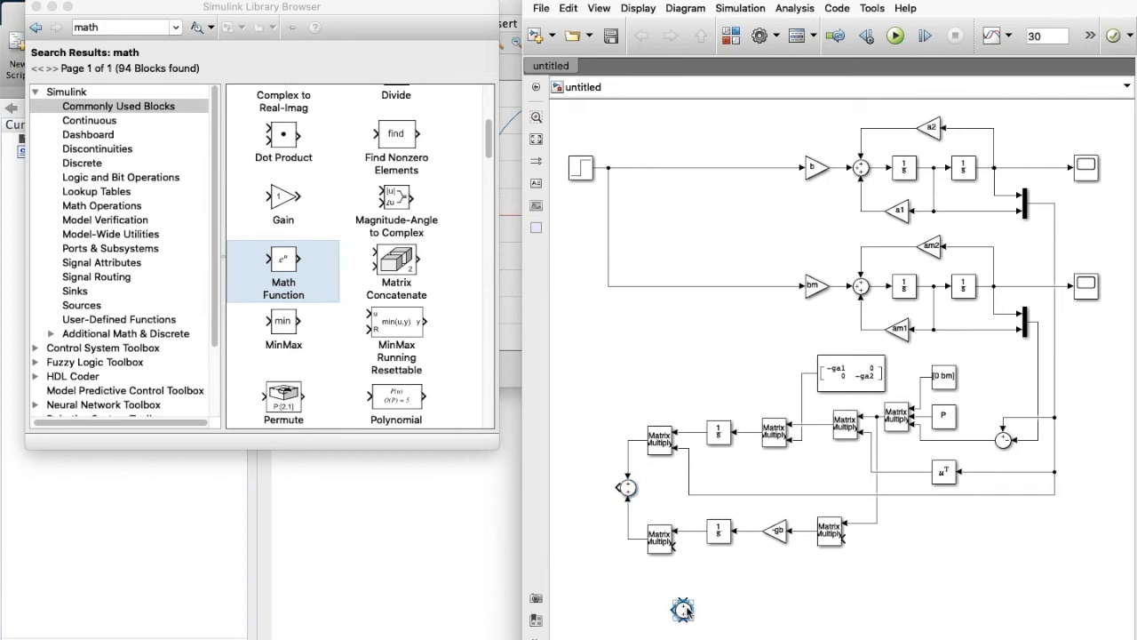
Insert the adaptive Sum into the reference input wire and route the feedback lines to the multiplies.
double_click(682, 609)
left_click(754, 459)
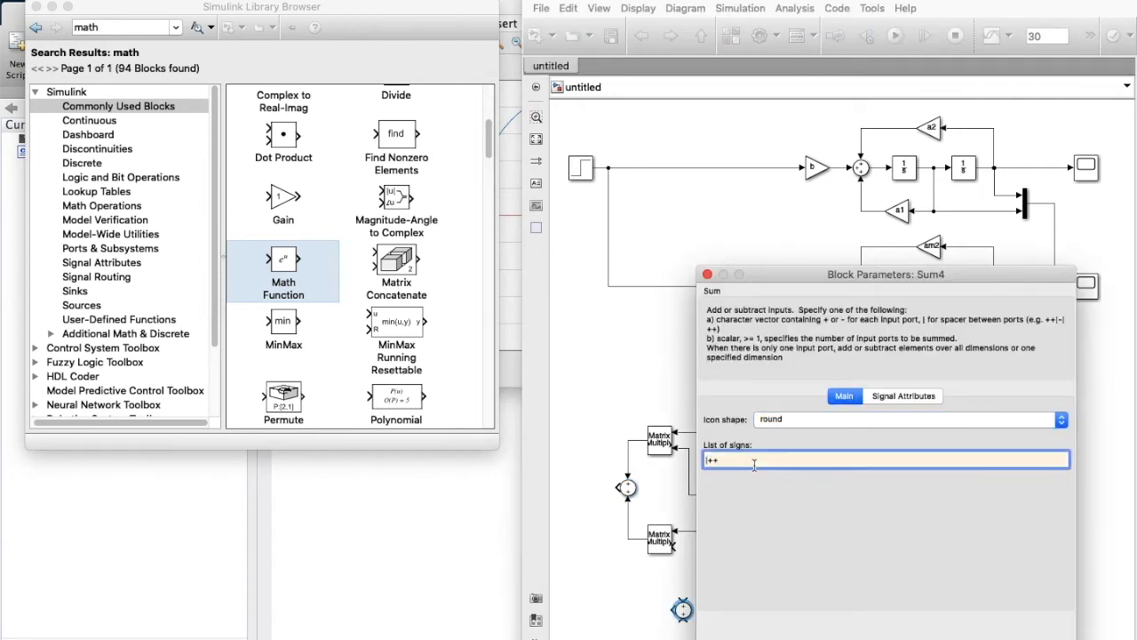
key("Return")
left_click_drag(682, 609, 616, 485)
left_click_drag(629, 207, 609, 350)
left_click_drag(571, 498, 634, 286)
left_click_drag(725, 345, 623, 350)
left_click_drag(870, 539, 716, 563)
Widen the model window and review the gain matrix, -gb gain and P constant blocks.
left_click_drag(522, 473, 503, 475)
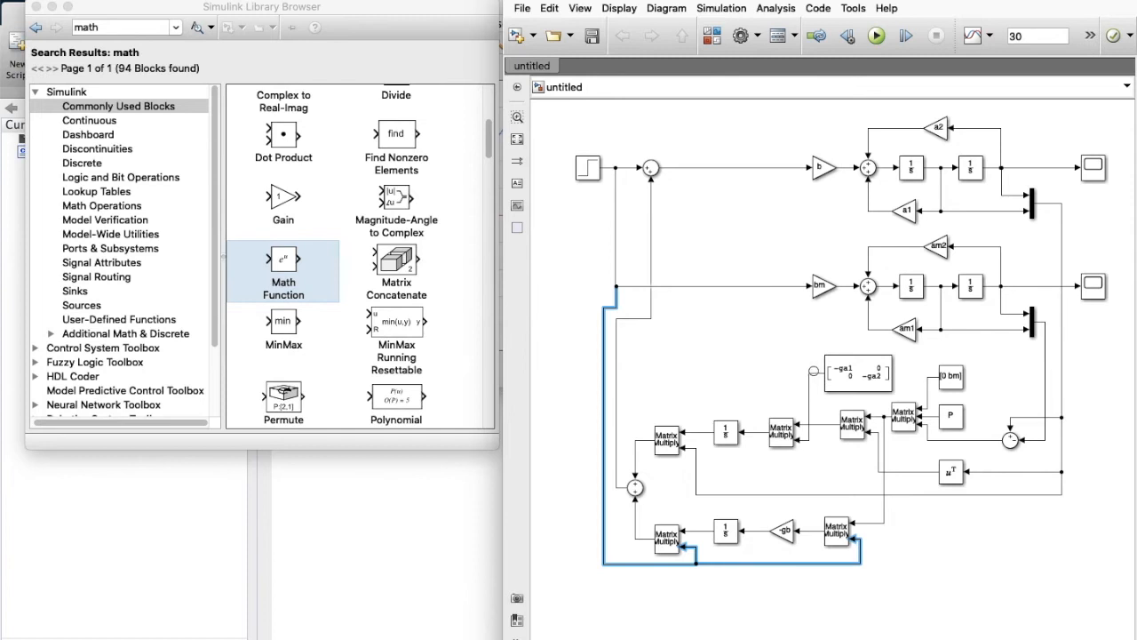
left_click(869, 381)
left_click(787, 535)
left_click(944, 407)
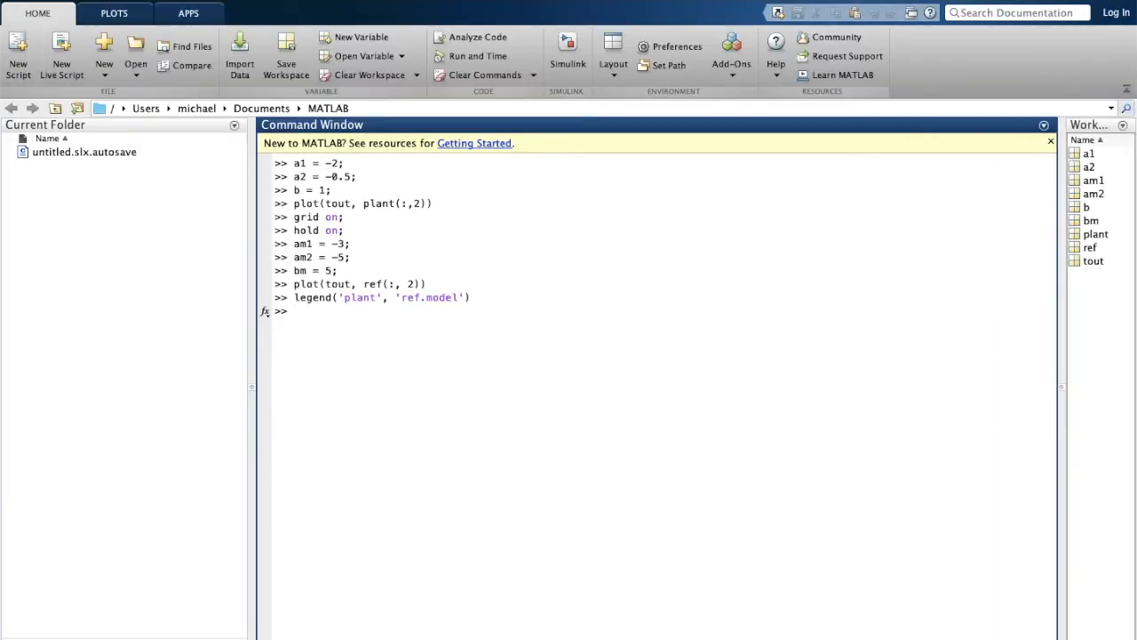
Define ga1 = 1, ga2 = 1, gb = 1 and P = [2 0.5; 0.5 0.5].
mouse_move(622, 639)
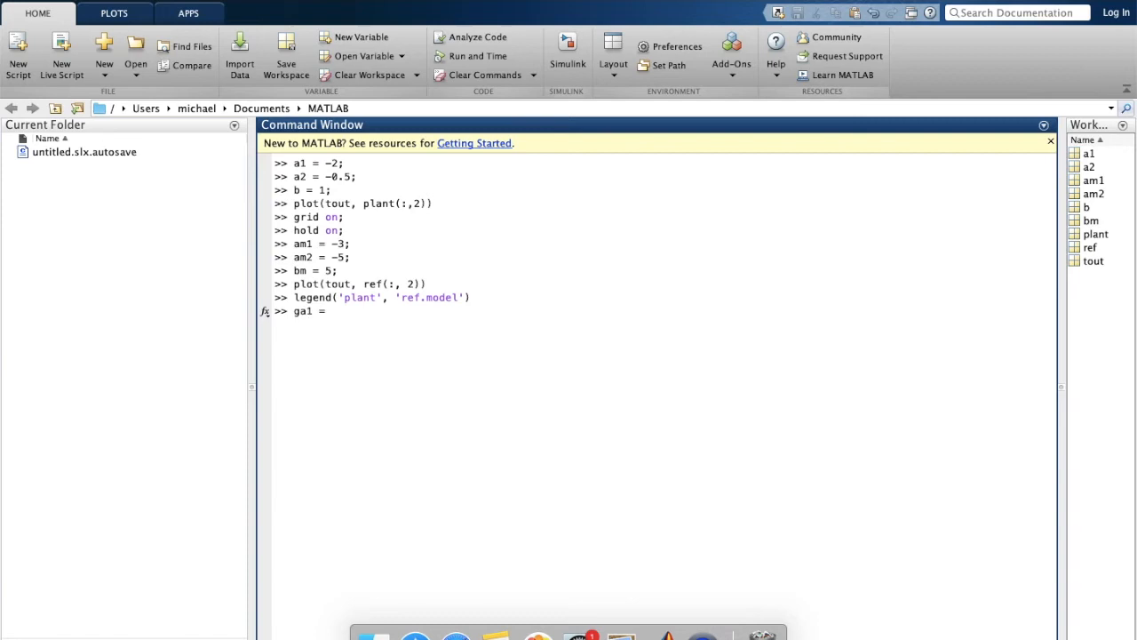
key("BackSpace")
key("BackSpace")
key("BackSpace")
key("BackSpace")
key("Return")
type("ga2 = 1;")
key("Return")
type("gb")
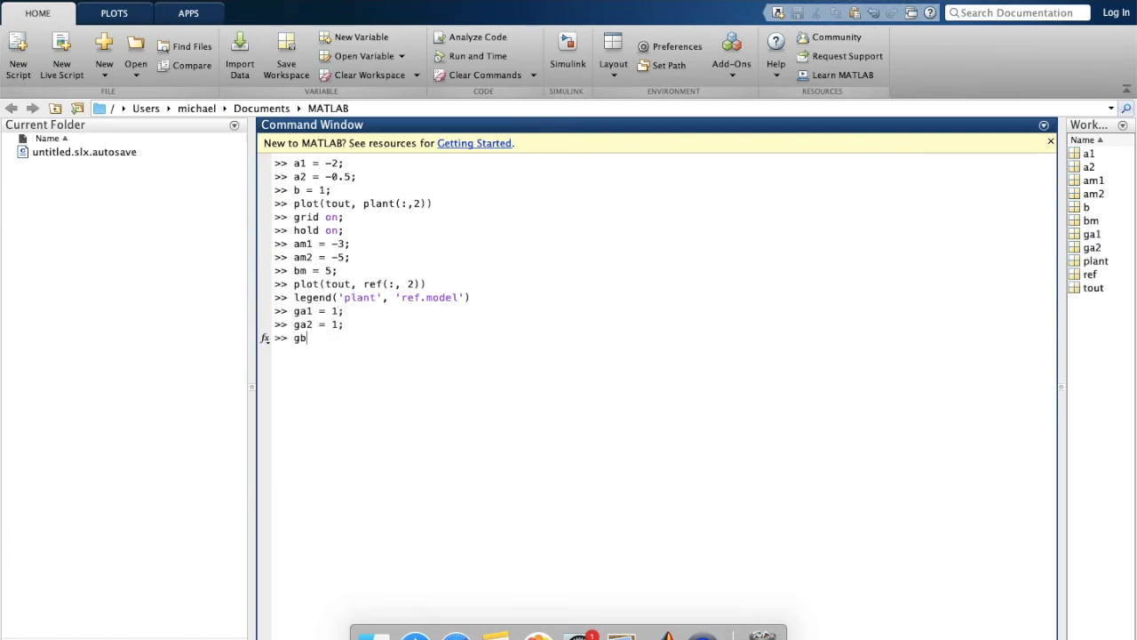
key("Return")
type("P = []2 0.5; 0.5 0.5")
key("Return")
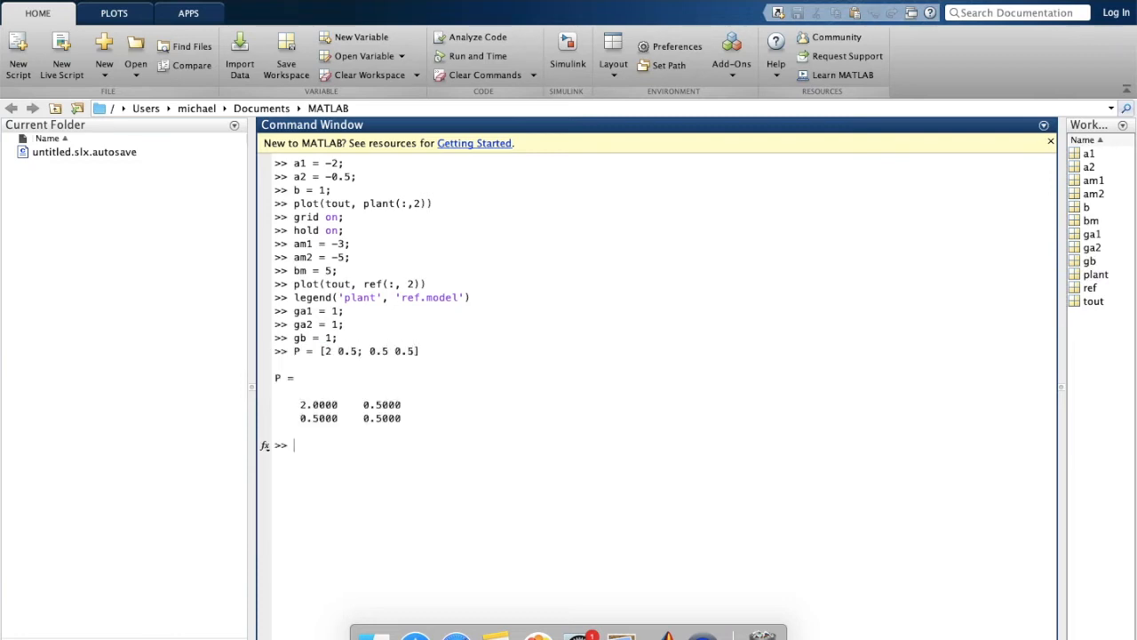
Return to the model and check the [0 bm] constant's settings.
left_click(667, 636)
double_click(953, 380)
left_click(562, 397)
left_click(724, 516)
Run the model and plot plant(:, 2) against tout on the existing figure.
key("ctrl+d")
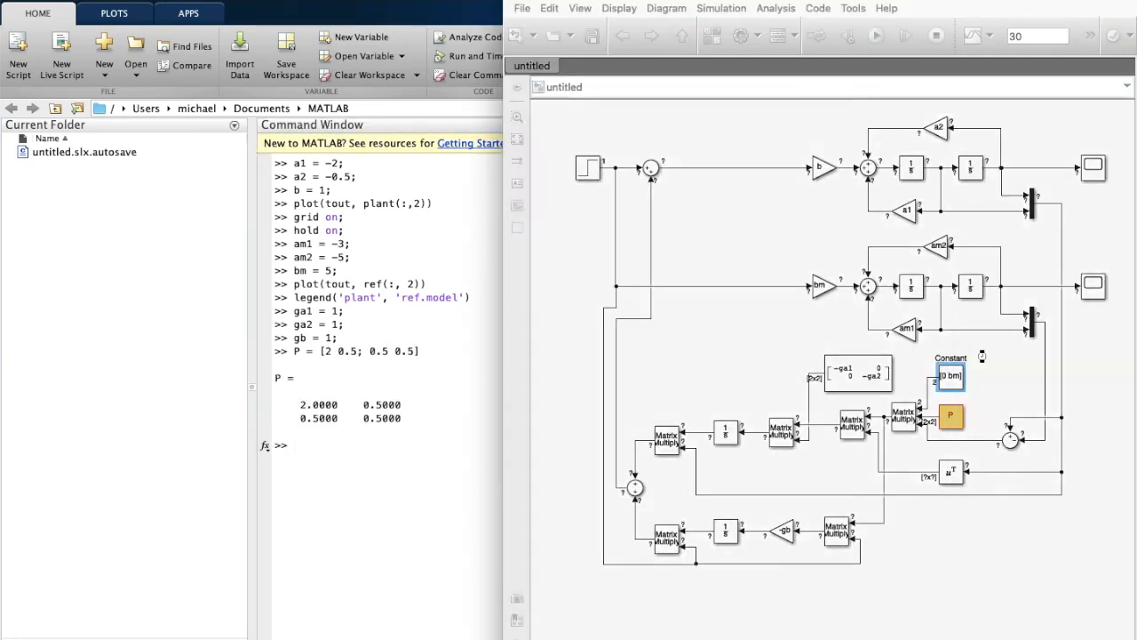
left_click(312, 447)
type("plo")
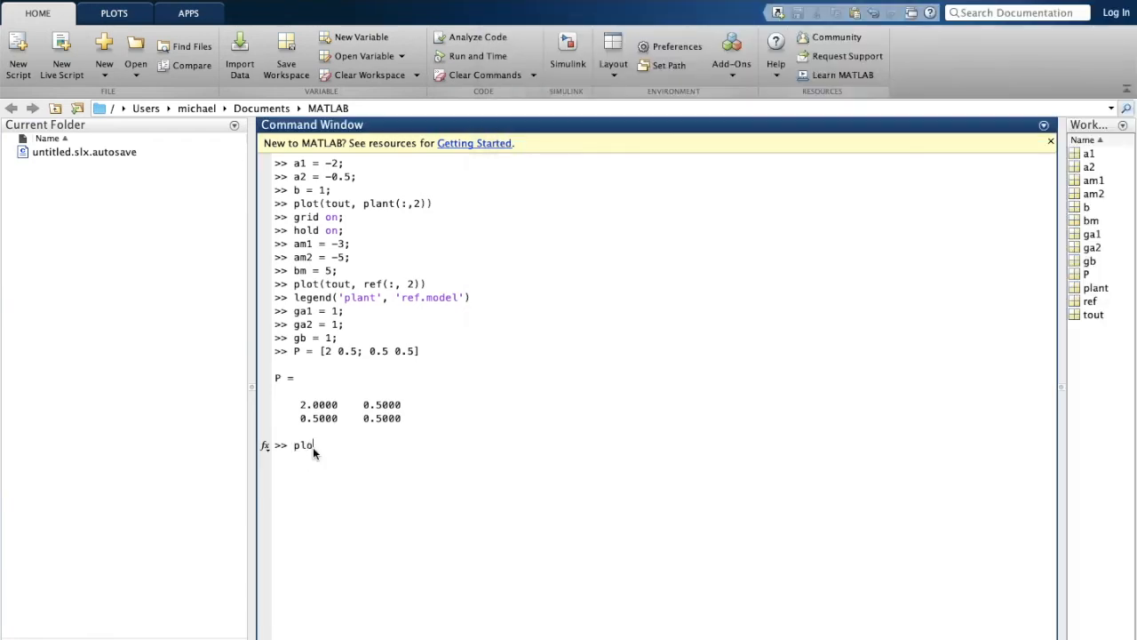
type("t(tout, plant(:, 2")
key("Return")
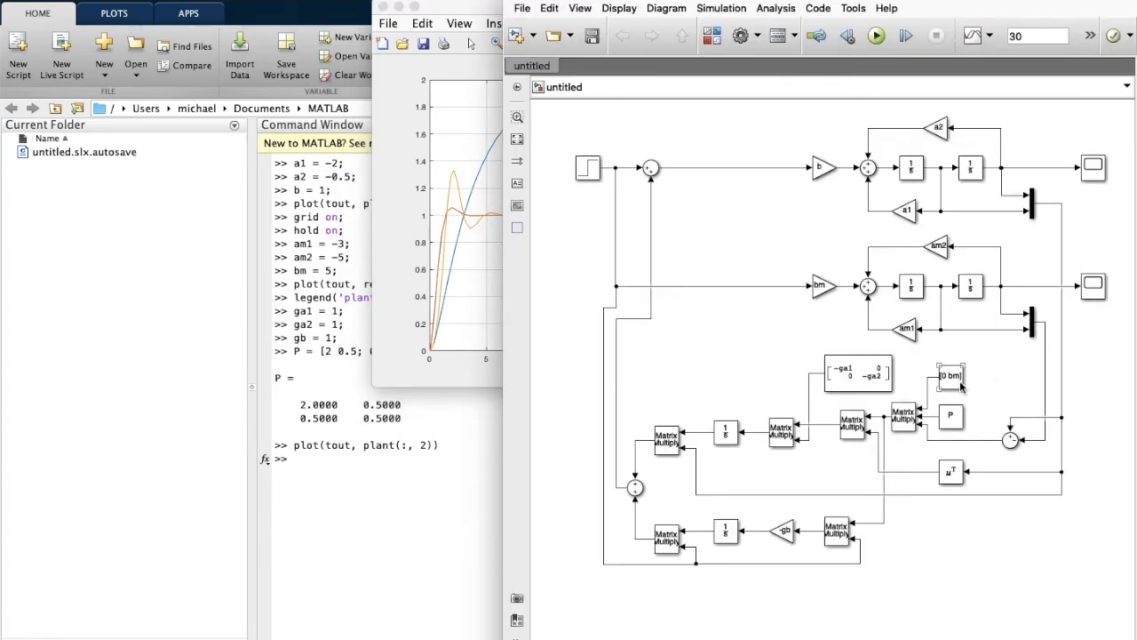
double_click(953, 376)
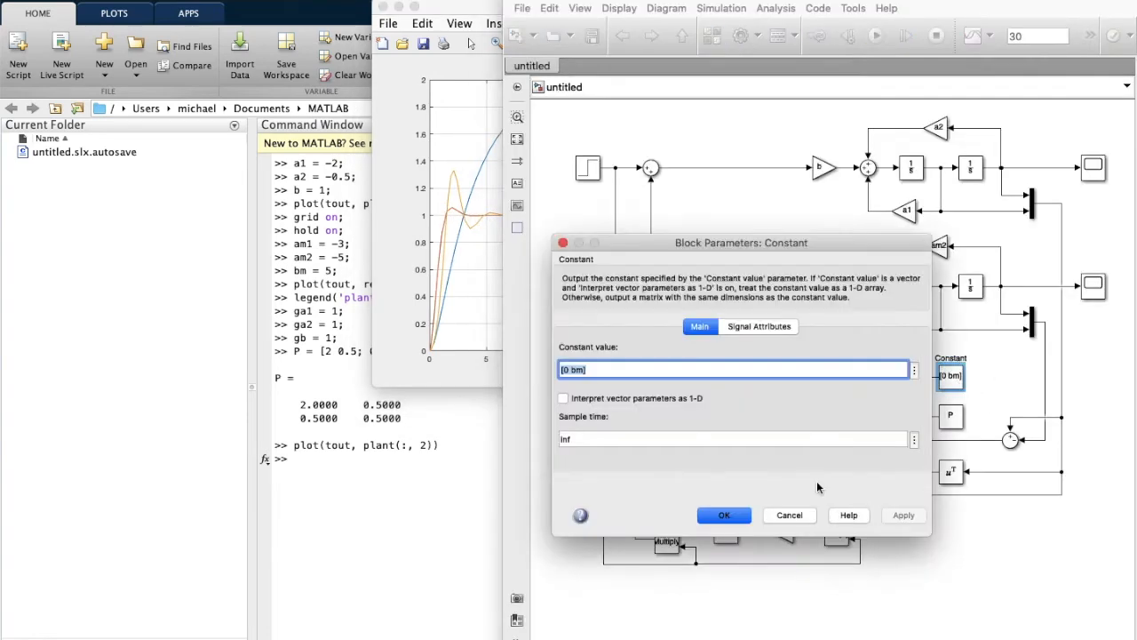
left_click_drag(637, 258, 408, 258)
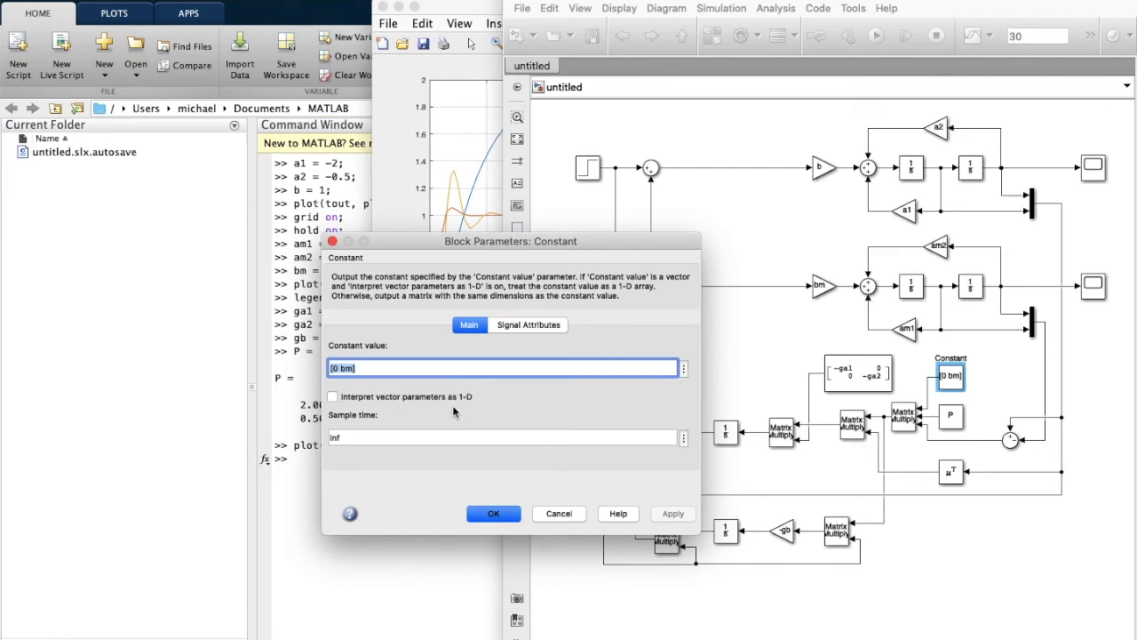
left_click(496, 517)
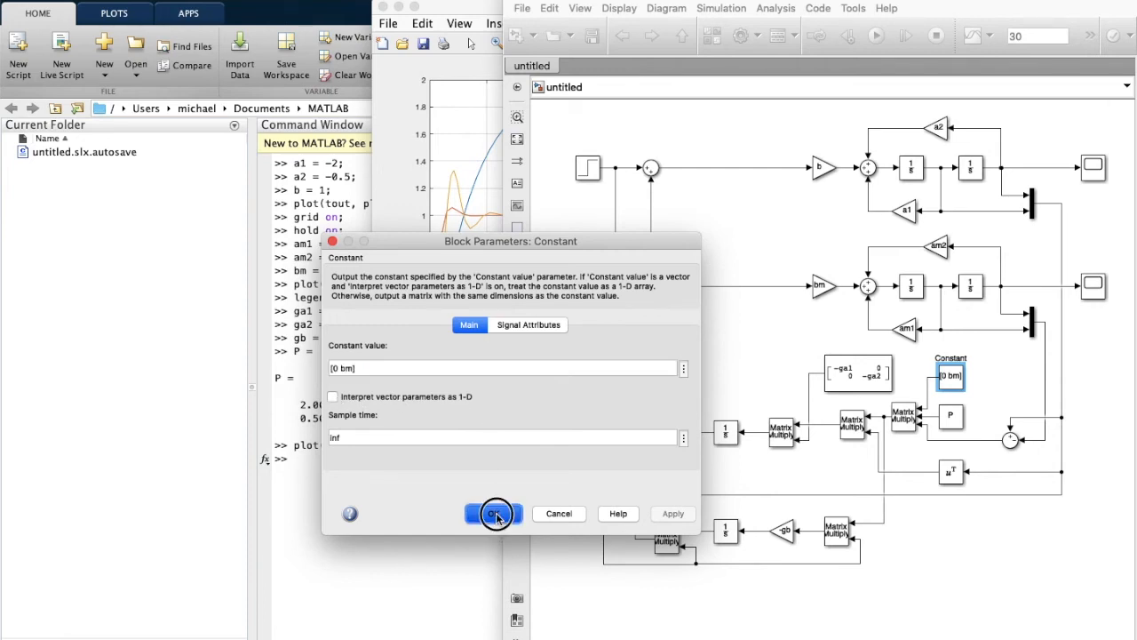
left_click(959, 417)
double_click(959, 417)
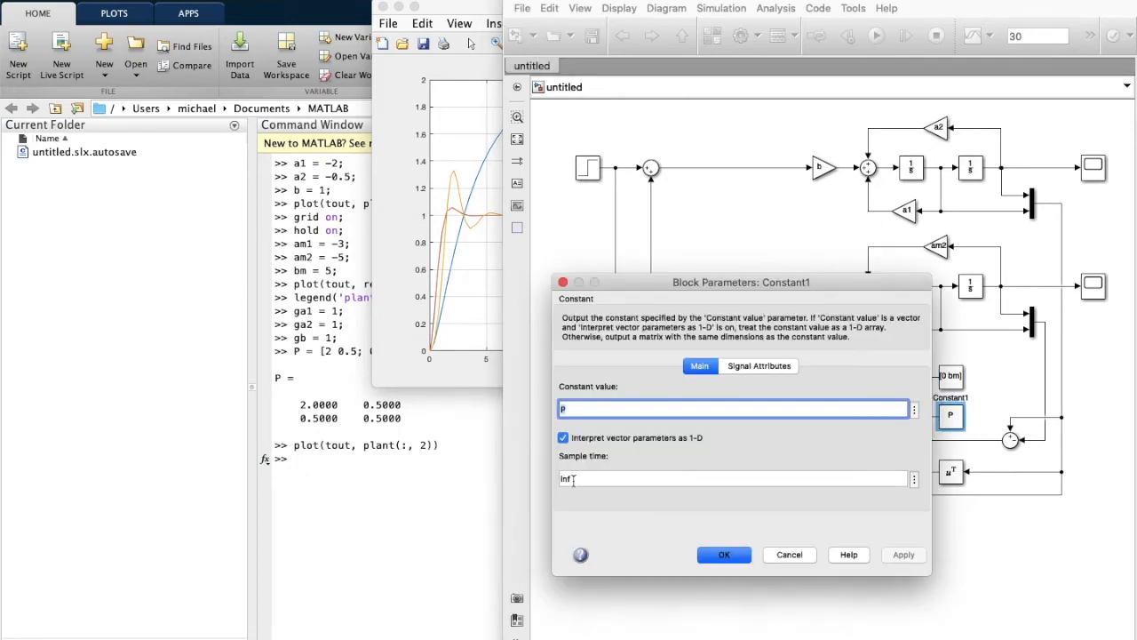
left_click(721, 554)
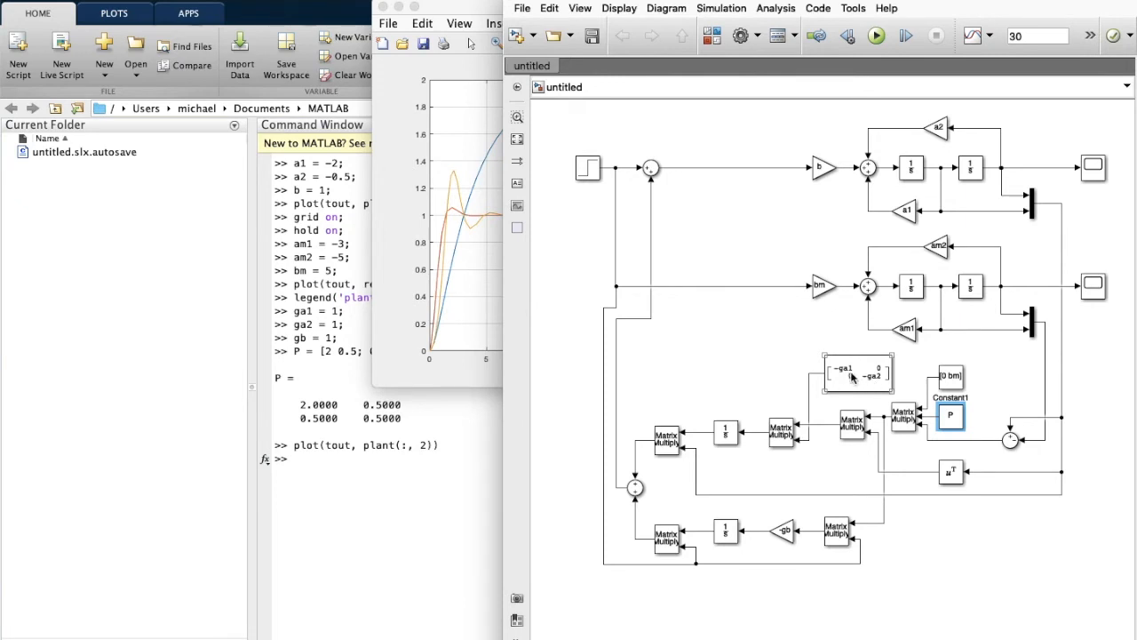
Replace the old figure with a fresh plant output plot, with hold on and grid on.
left_click(450, 344)
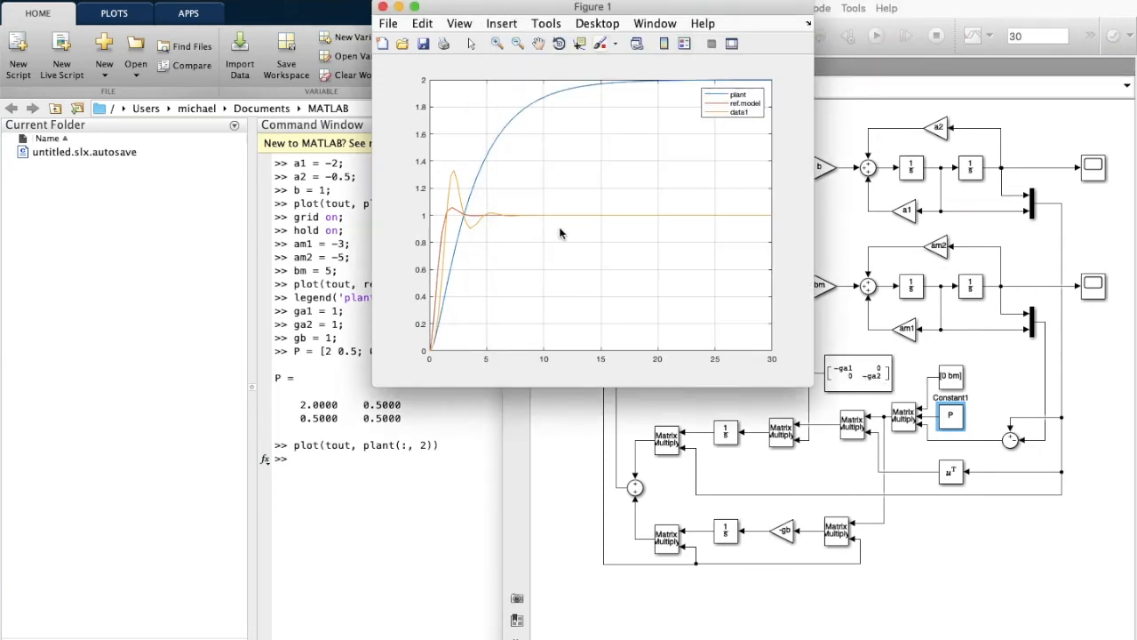
left_click(382, 7)
key("Up")
key("Return")
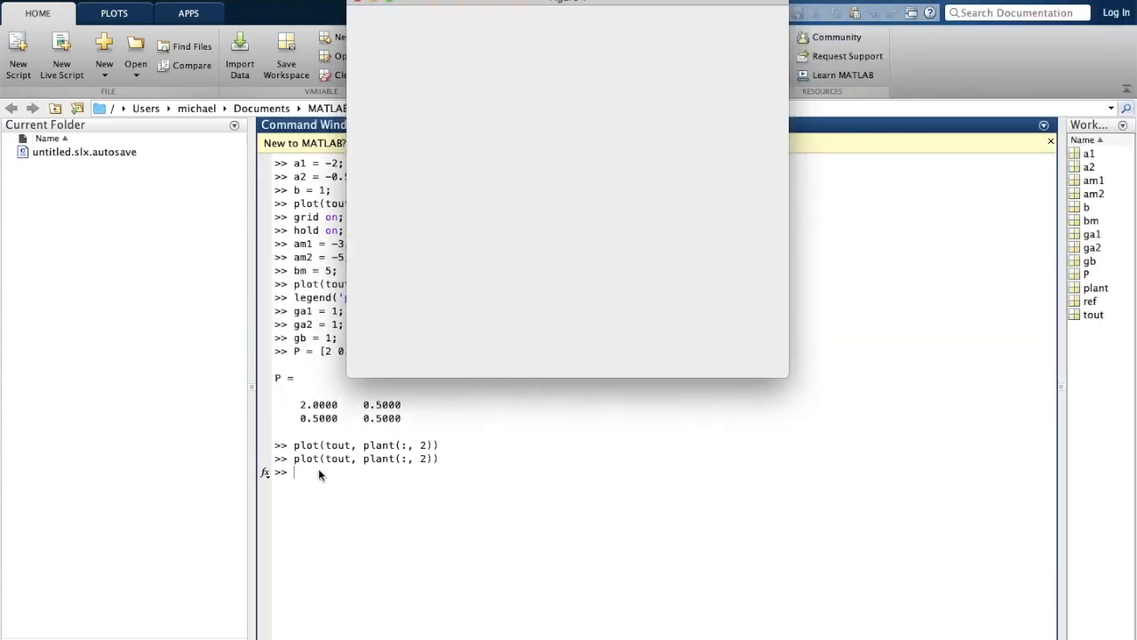
left_click(411, 467)
type("hold ")
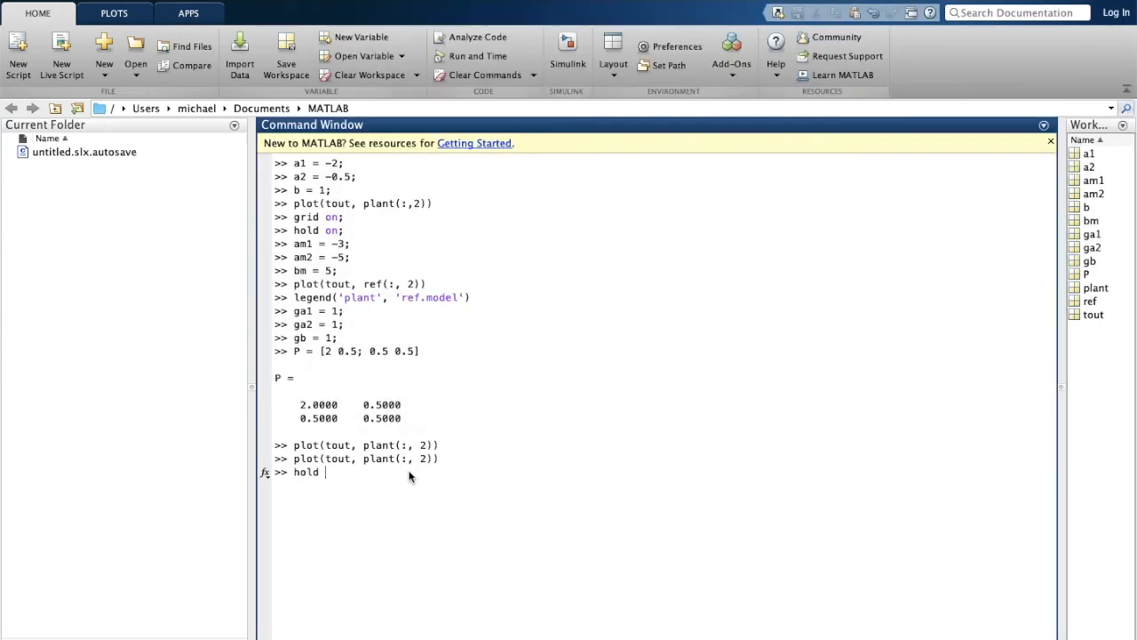
type("on;")
key("Return")
type("grid on;")
key("Return")
Set the adaptation gains ga1, ga2 and gb to 0.1.
type("ga1 = 0.1;")
key("Return")
type("ga2 = 0.1;")
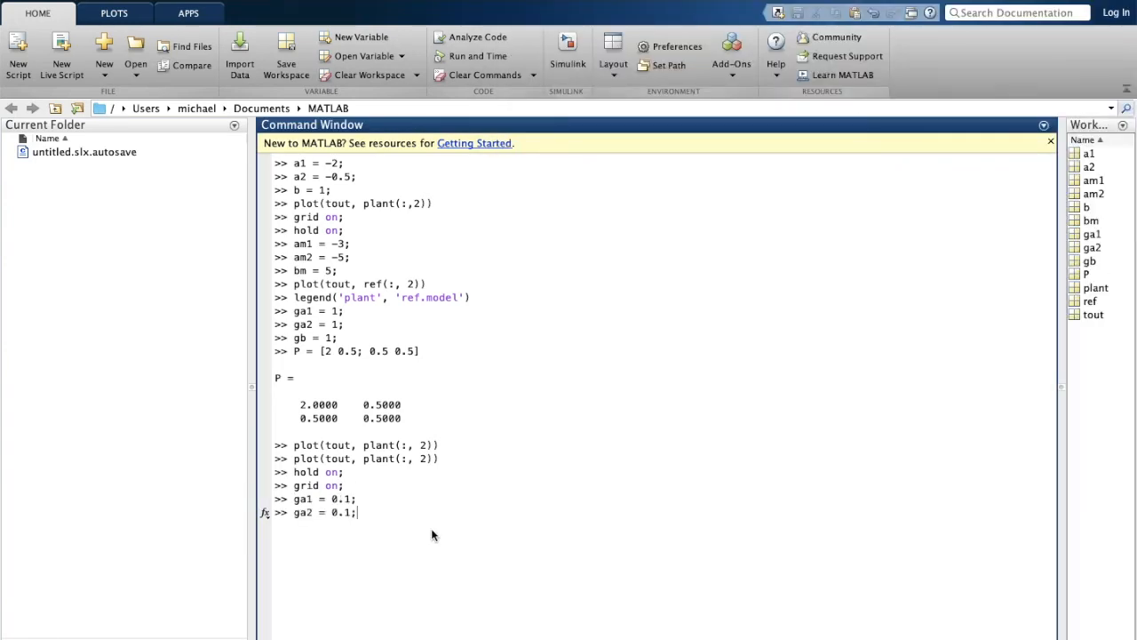
key("Return")
type("gb = 0.1;")
key("Return")
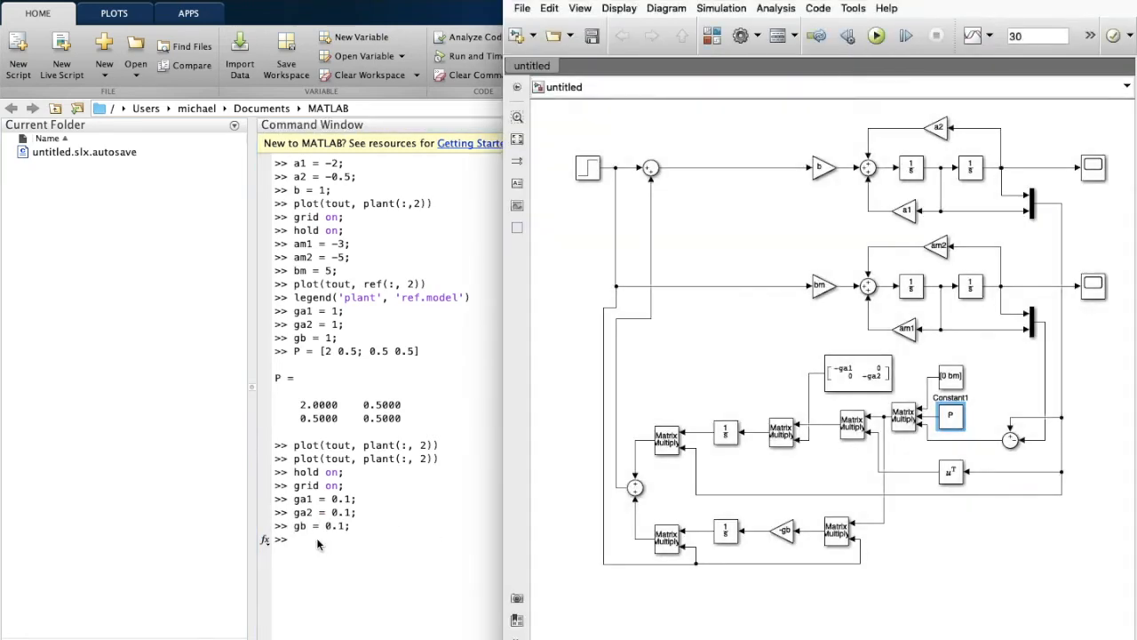
Plot the new plant output and the reference model output ref(:,2) against tout.
left_click(317, 537)
key("Up")
key("Up")
key("Up")
key("Up")
key("Up")
key("Up")
key("Return")
type("plot(tout, ref(:,2")
key("Return")
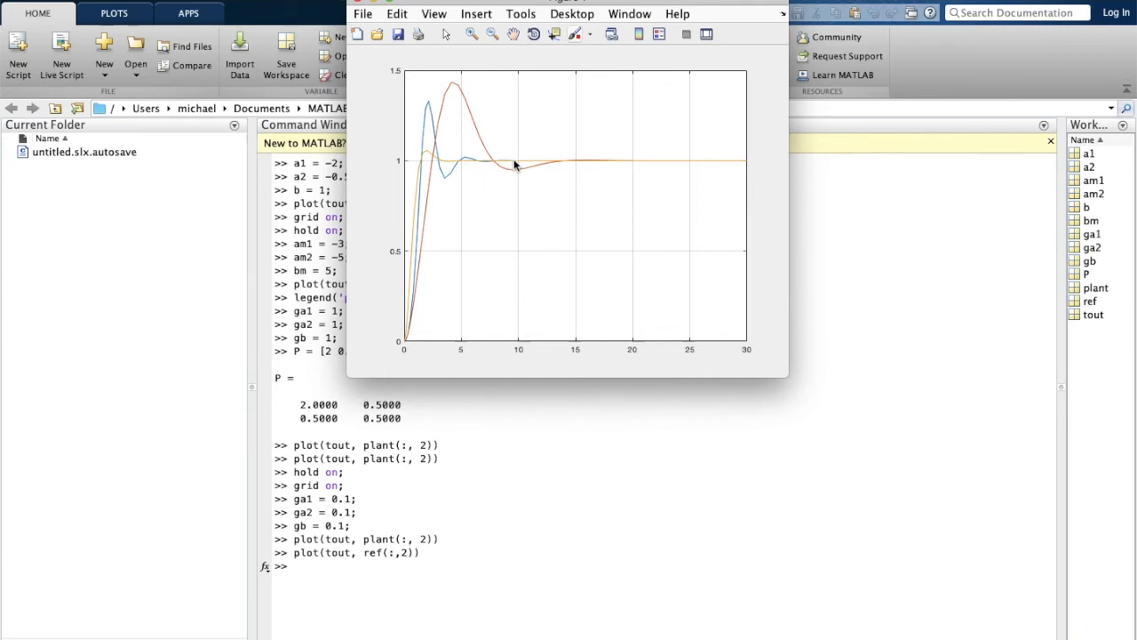
Set the adaptation gains ga1, ga2 and gb to 10.
left_click(313, 567)
type("ga1 = 10;")
key("Return")
type("ga2 = 10;")
key("Return")
type("gb = 10;")
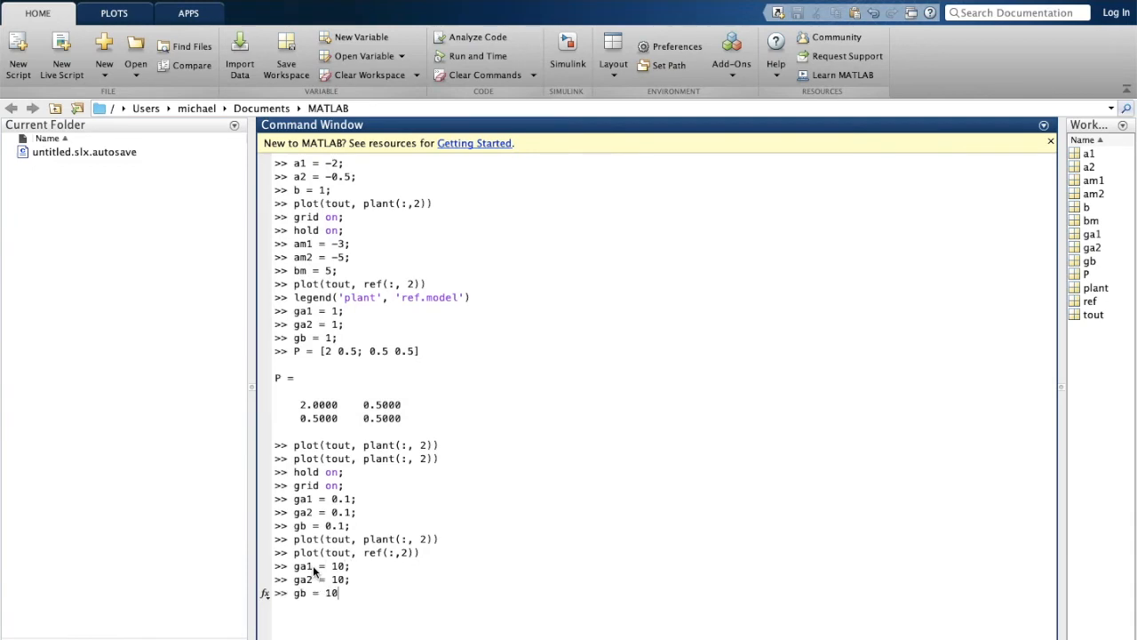
key("Return")
Add the plant output for gains of 10 to the comparison plot.
left_click(309, 606)
key("Up")
key("Up")
key("Up")
key("Up")
key("Up")
key("Return")
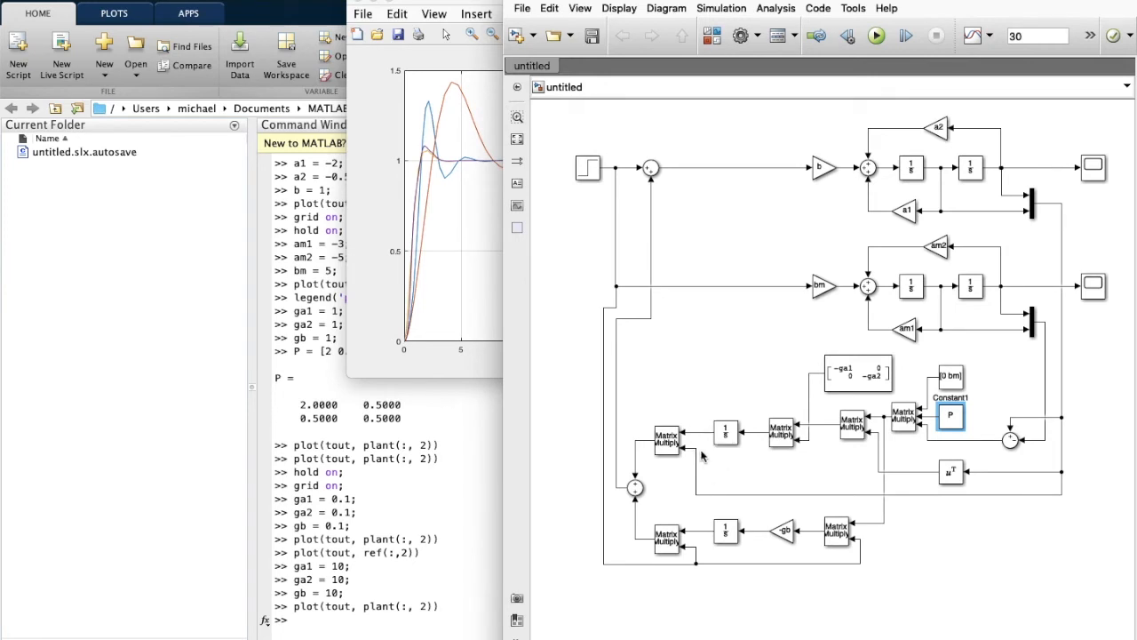
Delete the Step block and drag a Pulse Generator in from the Sources library.
left_click(589, 169)
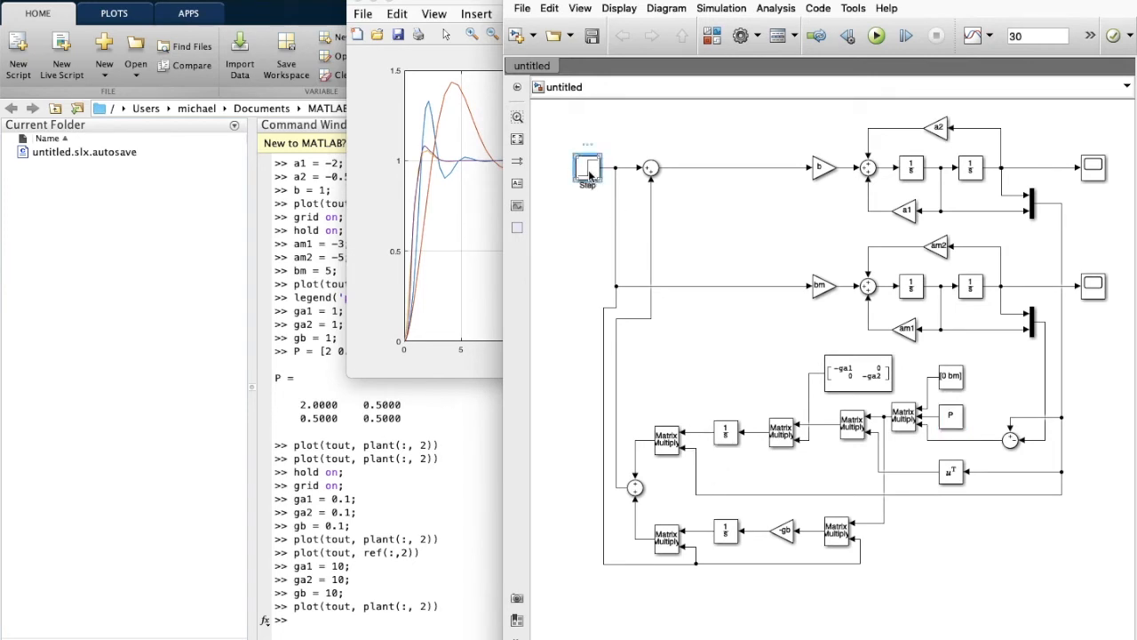
key("Delete")
left_click(711, 35)
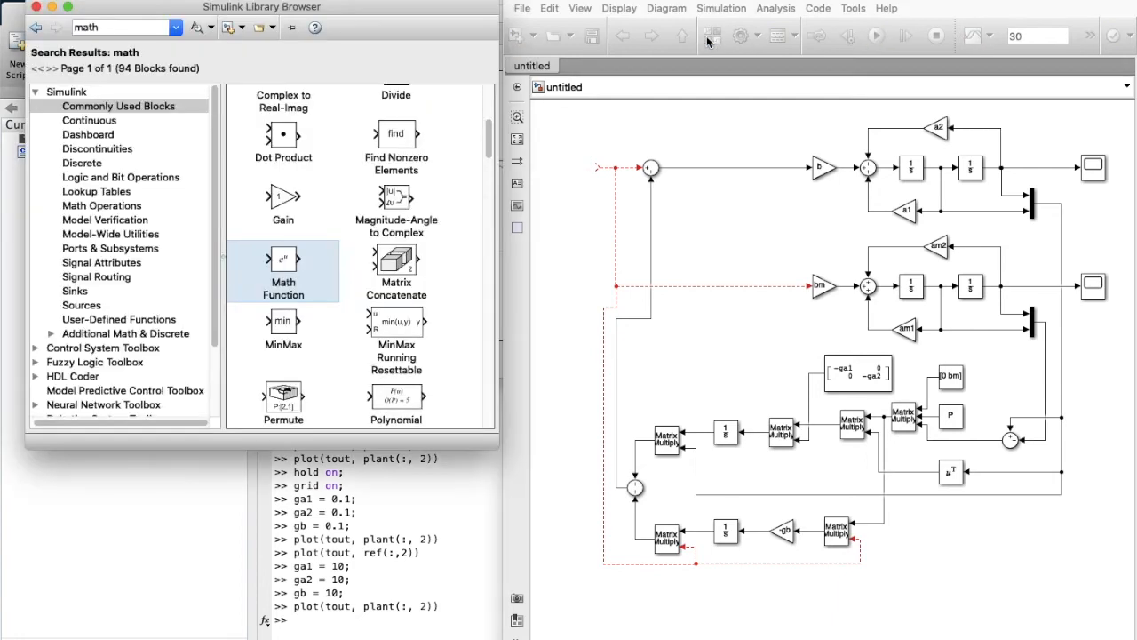
left_click(76, 306)
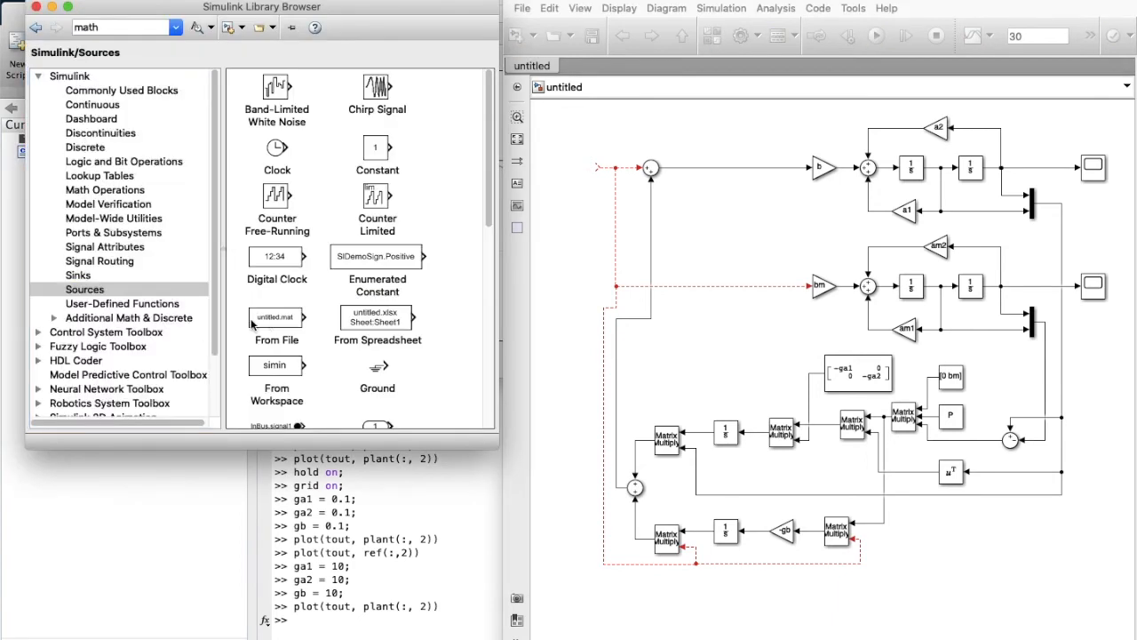
scroll(356, 267, "down", 5)
left_click_drag(276, 266, 595, 178)
Give the Pulse Generator a 50% pulse width and a 10 s period.
double_click(595, 173)
double_click(653, 368)
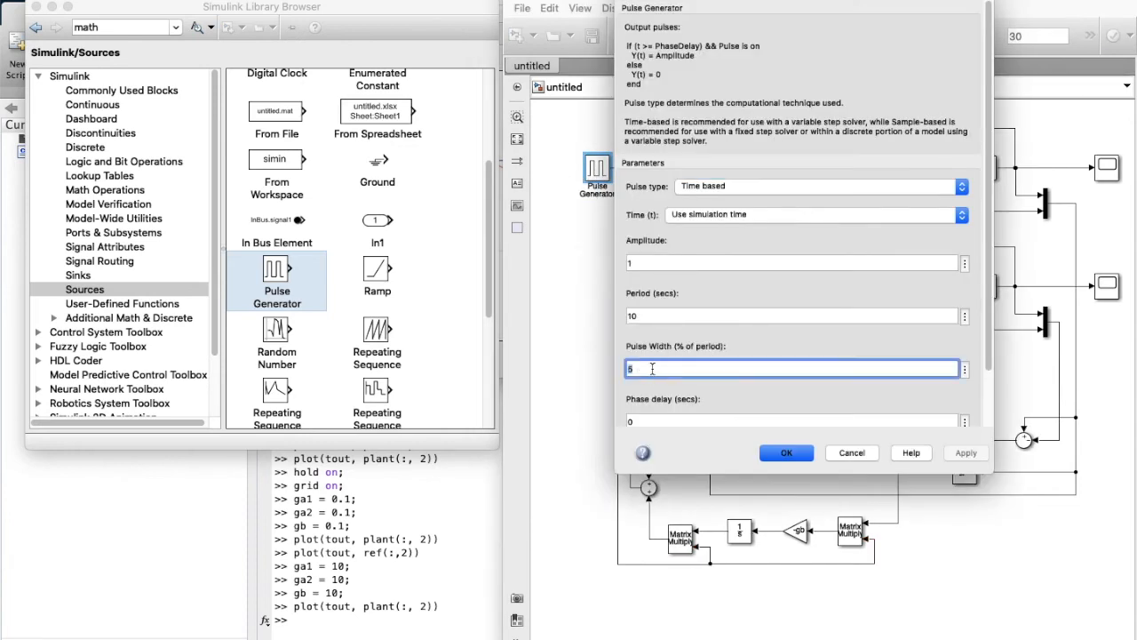
type("5")
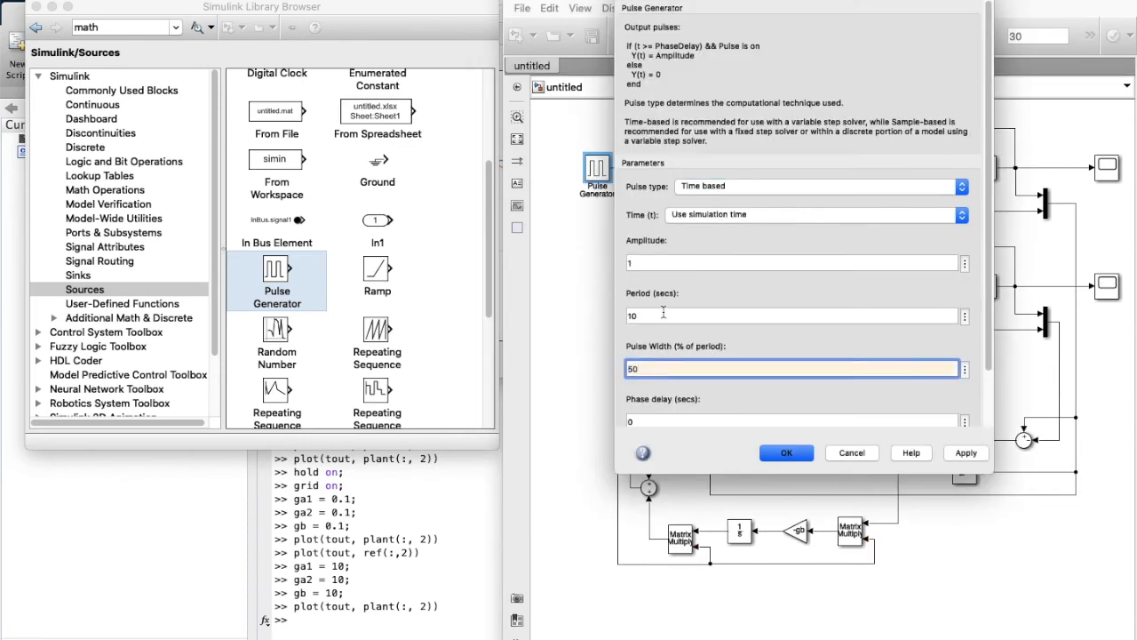
double_click(643, 318)
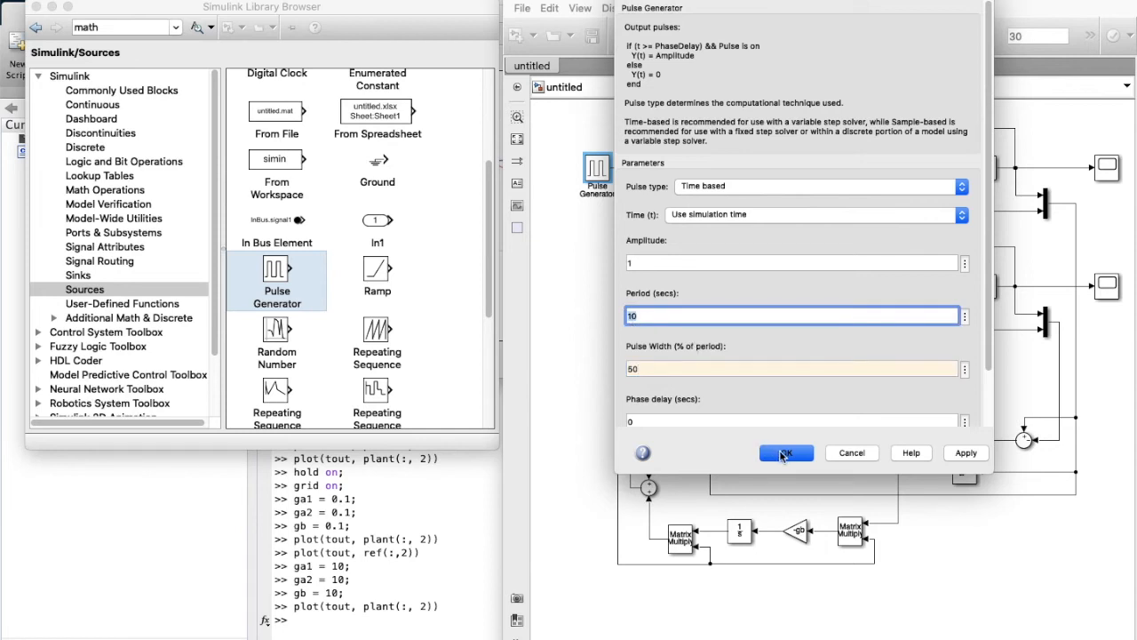
left_click(782, 454)
Add a Display block from Sinks beside the adaptive gain signal.
left_click(87, 277)
left_click_drag(280, 87, 705, 431)
left_click_drag(740, 355, 741, 332)
Copy the Display block and place the Display1 copy below the first display.
key("super+c")
key("super+v")
left_click_drag(782, 388, 748, 379)
Run the simulation, check the gain displays and plant scope, then return to the Command Window.
left_click(876, 35)
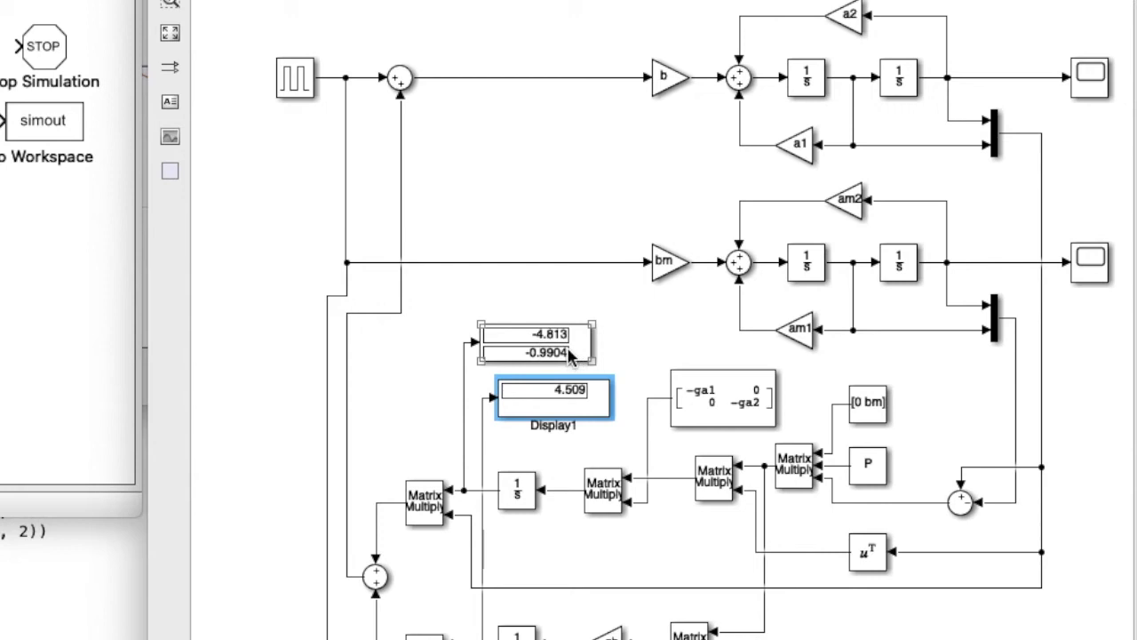
left_click(569, 409)
double_click(1091, 77)
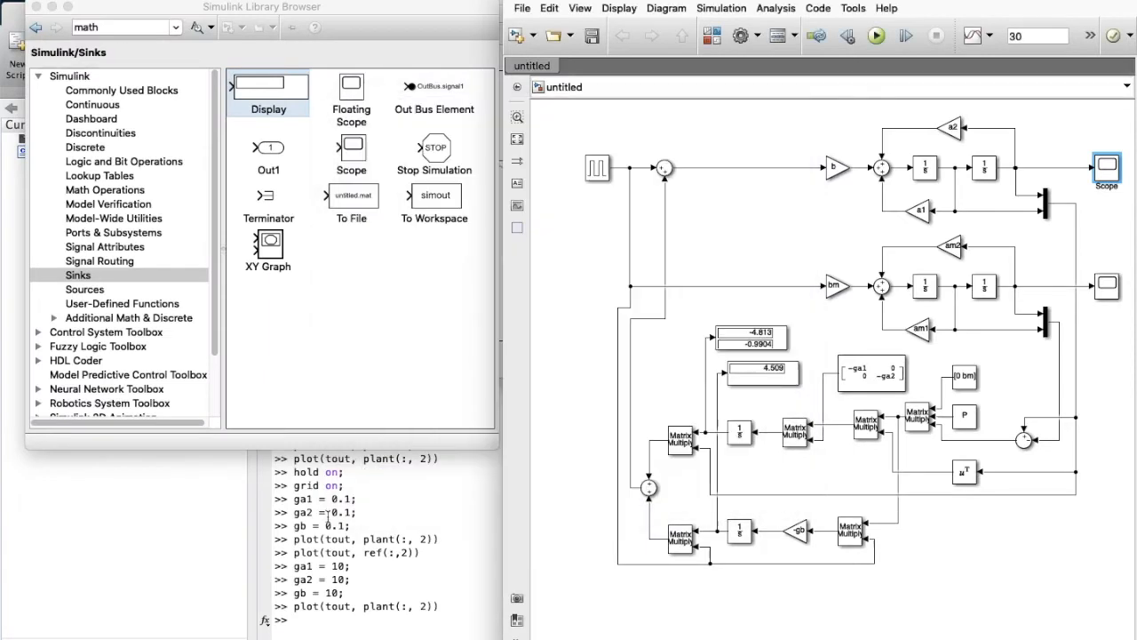
left_click(303, 629)
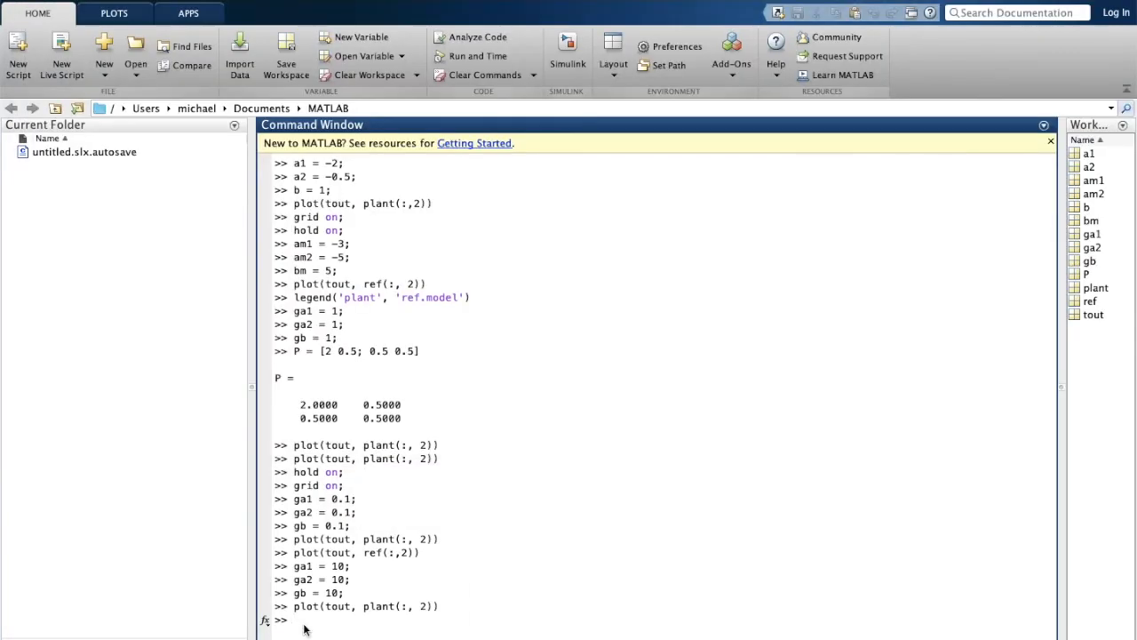
Rerun the ka_ formula with b0 replaced by [0; 1], giving ka_ = [-1 -4.5].
key("Up")
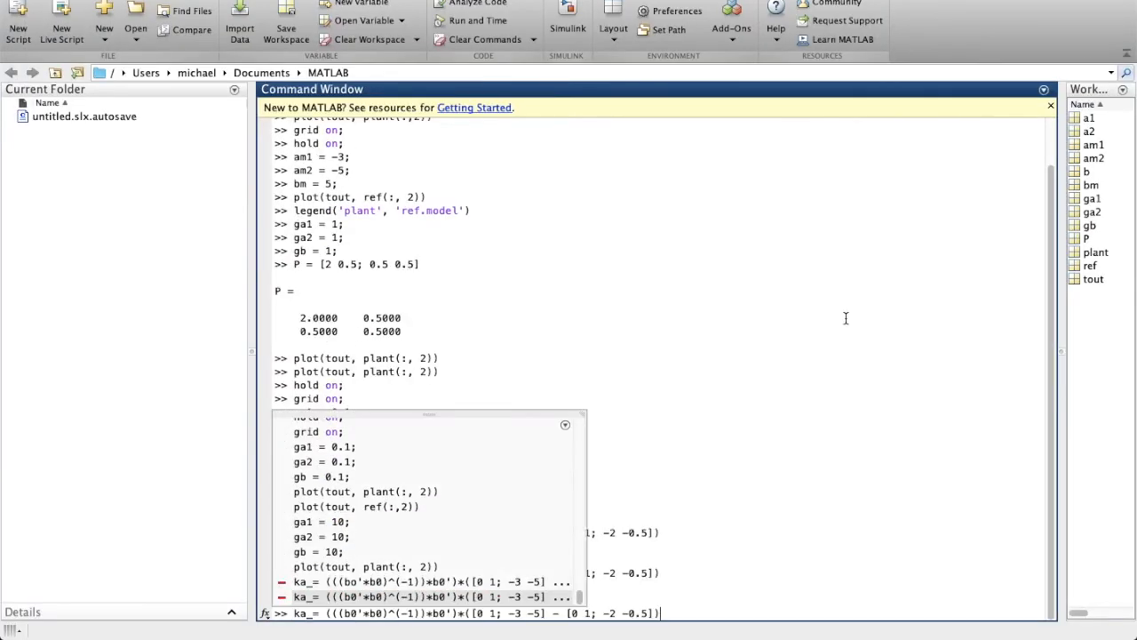
key("Left")
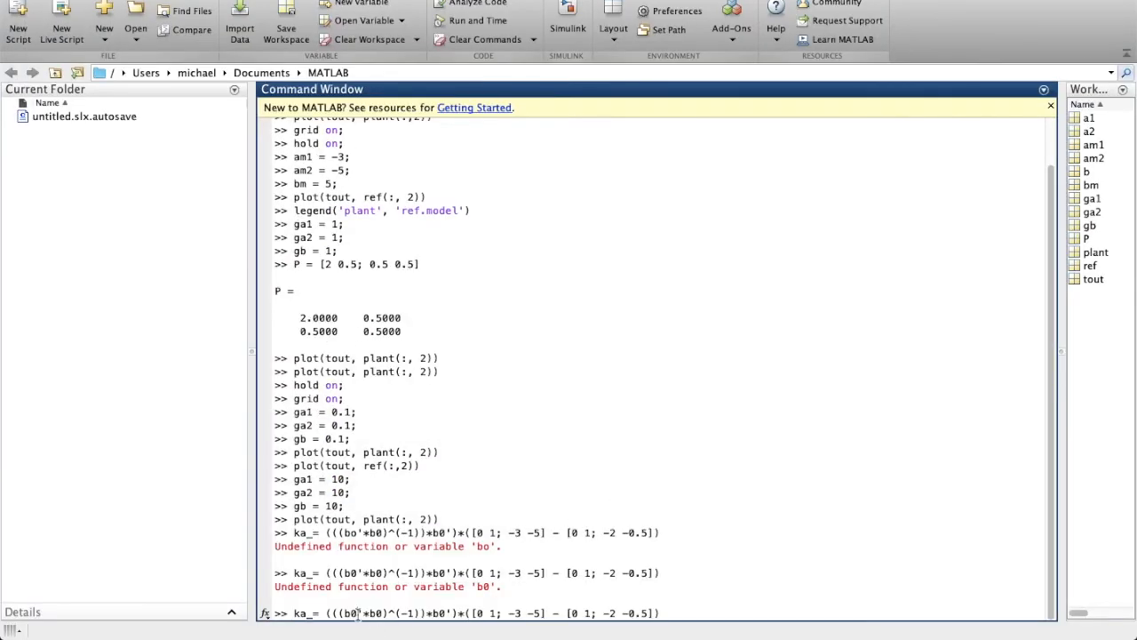
type("[0; 1]'*")
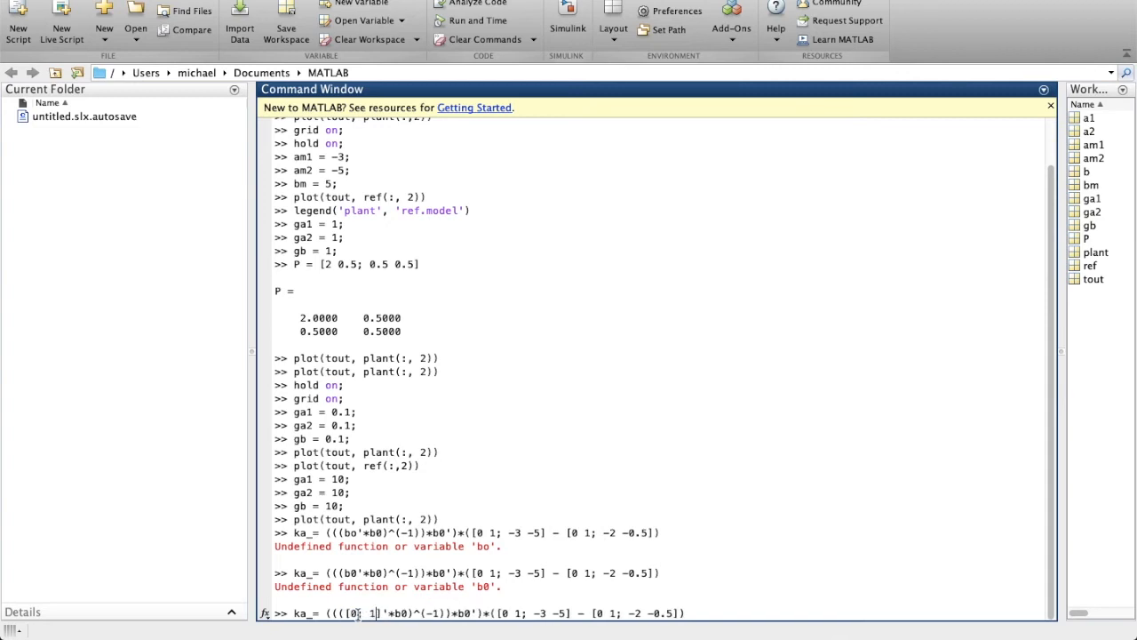
type("[0; 1])^(-1))*")
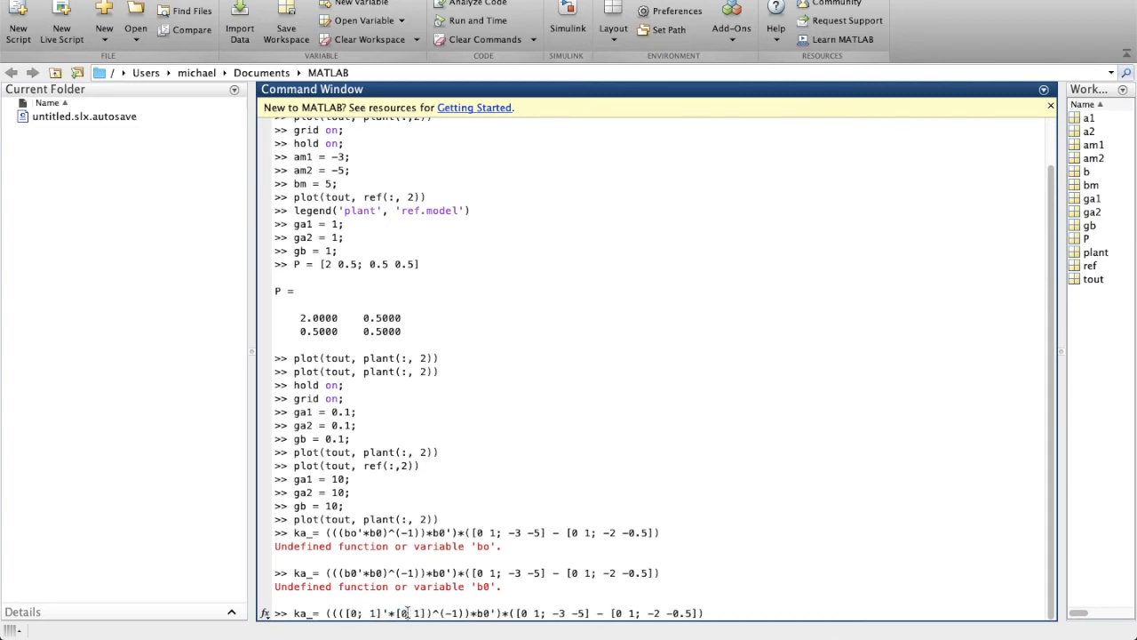
type("[0; 1]")
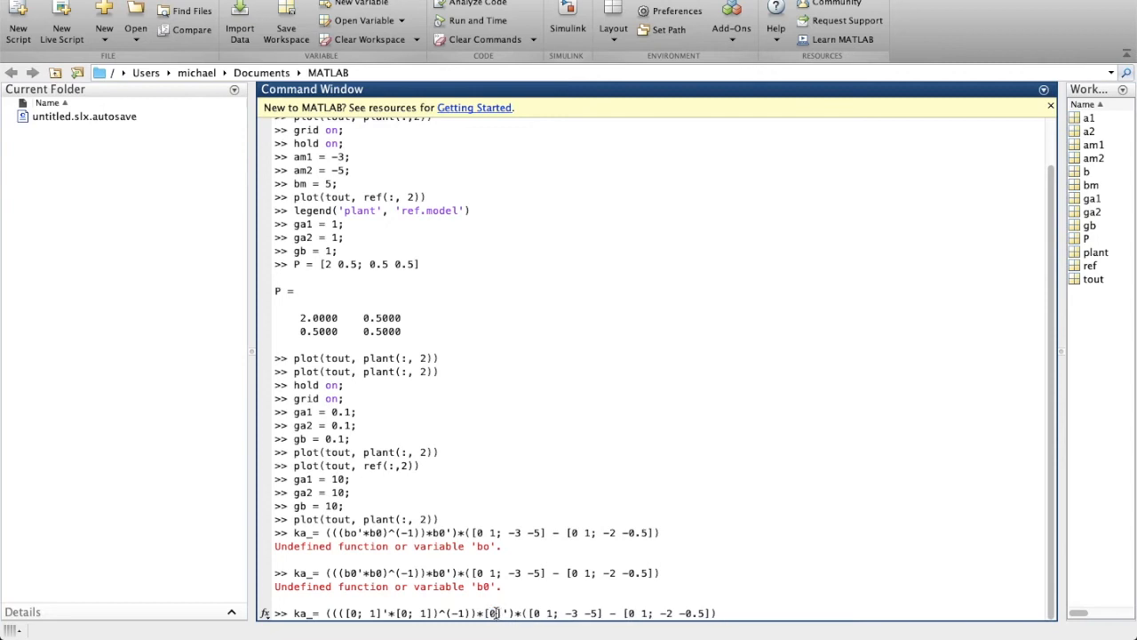
key("Return")
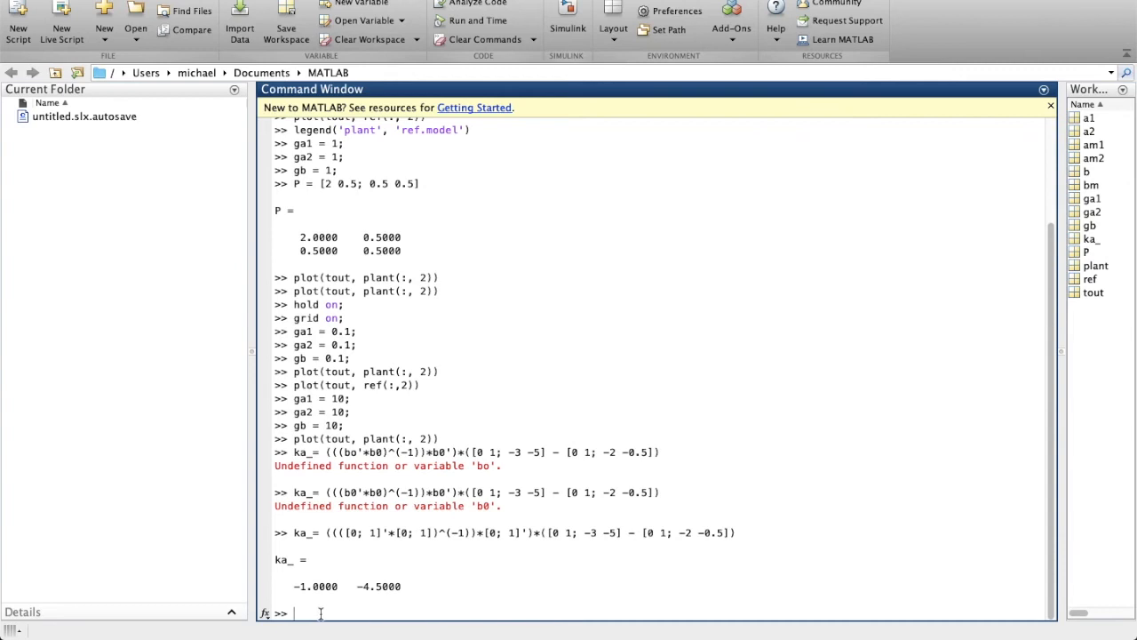
Edit the ka_ formula to use [0; 5] and [0; 1], giving an input gain of 4.
key("Up")
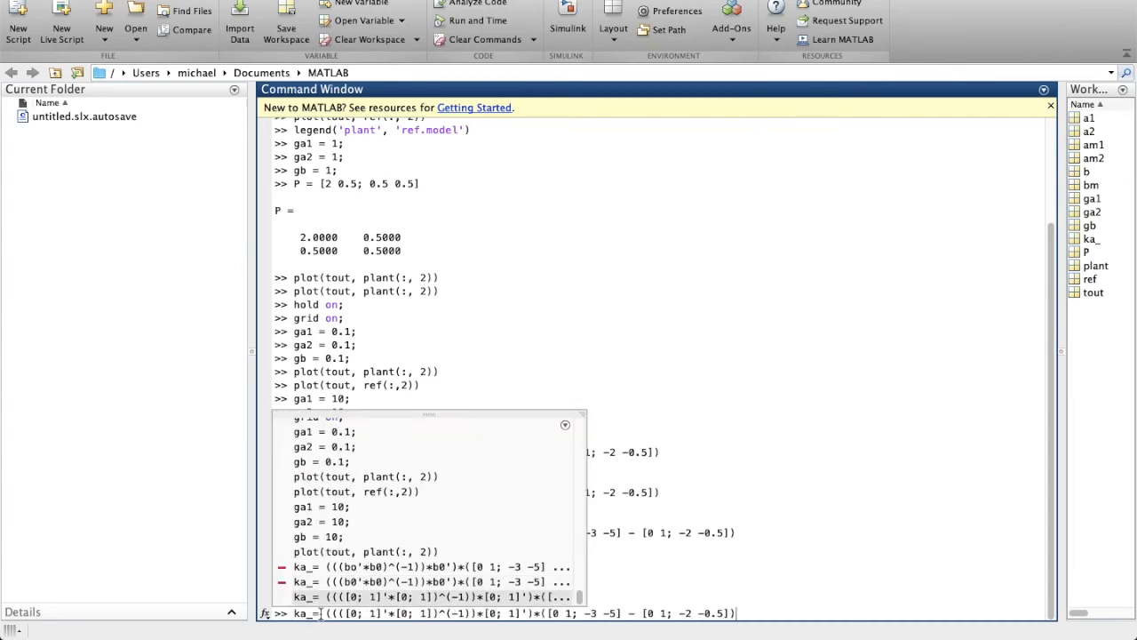
key("Left")
key("Left")
key("Left")
key("Left")
key("Left")
key("Left")
key("Left")
key("Left")
key("Left")
key("Left")
key("Left")
key("Left")
key("Left")
key("Left")
key("Left")
key("Left")
key("Left")
key("Left")
key("Left")
key("shift+Left")
key("shift+Left")
key("shift+Left")
key("shift+Left")
key("shift+Left")
key("shift+Left")
key("shift+Left")
key("shift+Left")
key("shift+Left")
key("shift+Left")
key("shift+Left")
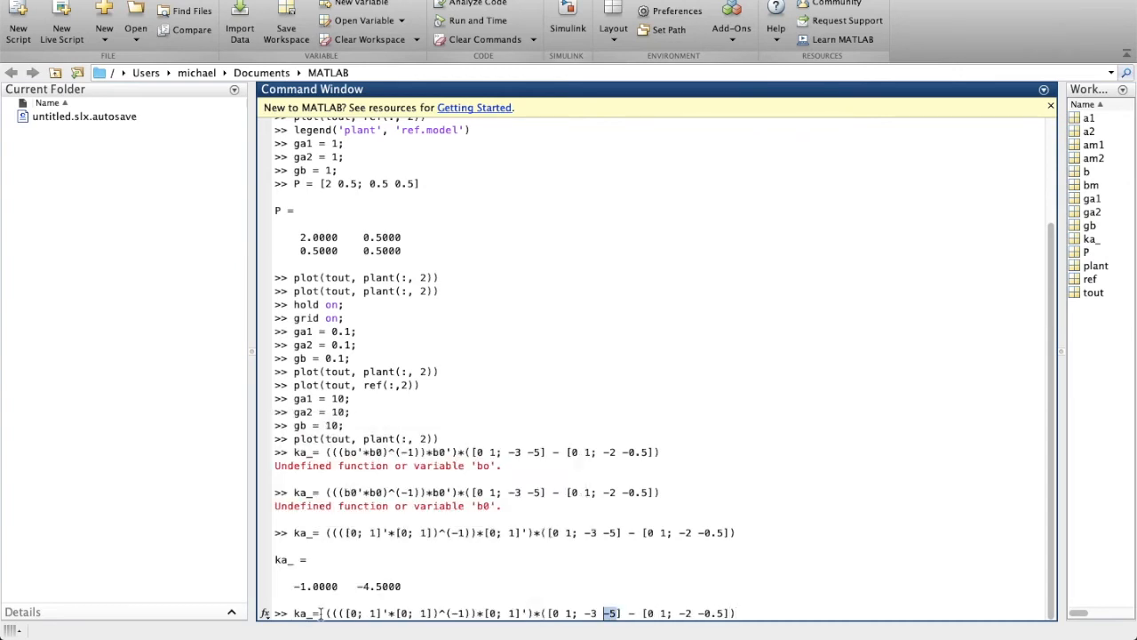
type("[0; 5")
key("Right")
key("Right")
key("Right")
key("Right")
key("Right")
key("shift+Right")
key("shift+Right")
key("shift+Right")
key("shift+Right")
key("shift+Right")
key("shift+Right")
key("shift+Right")
key("shift+Right")
key("shift+Right")
key("shift+Right")
key("shift+Right")
key("shift+Right")
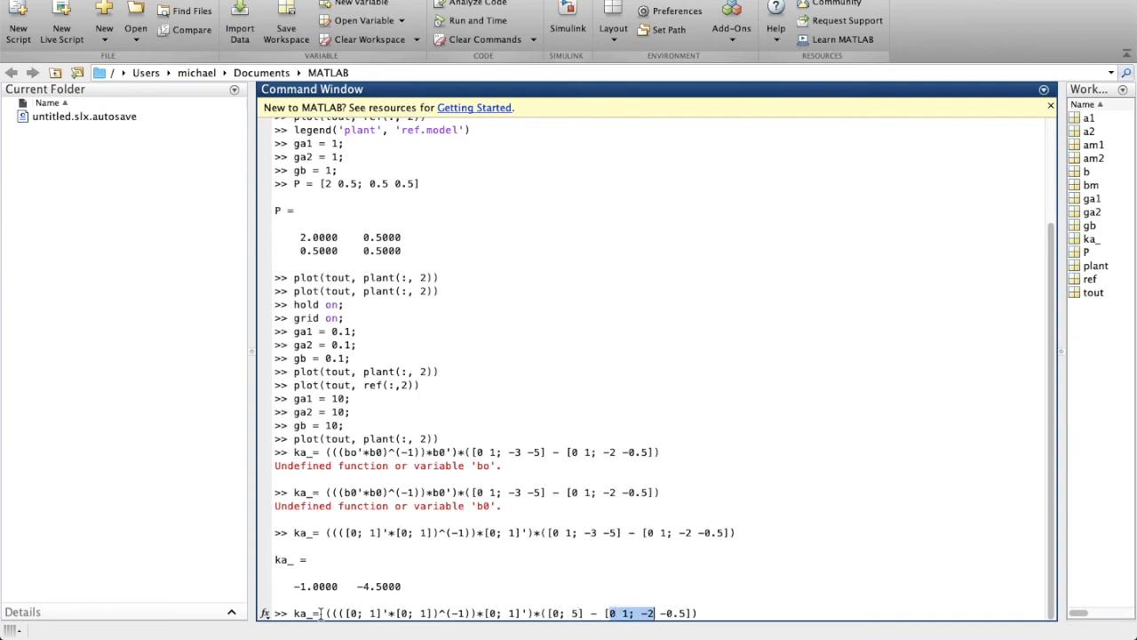
type("0; 1")
key("Return")
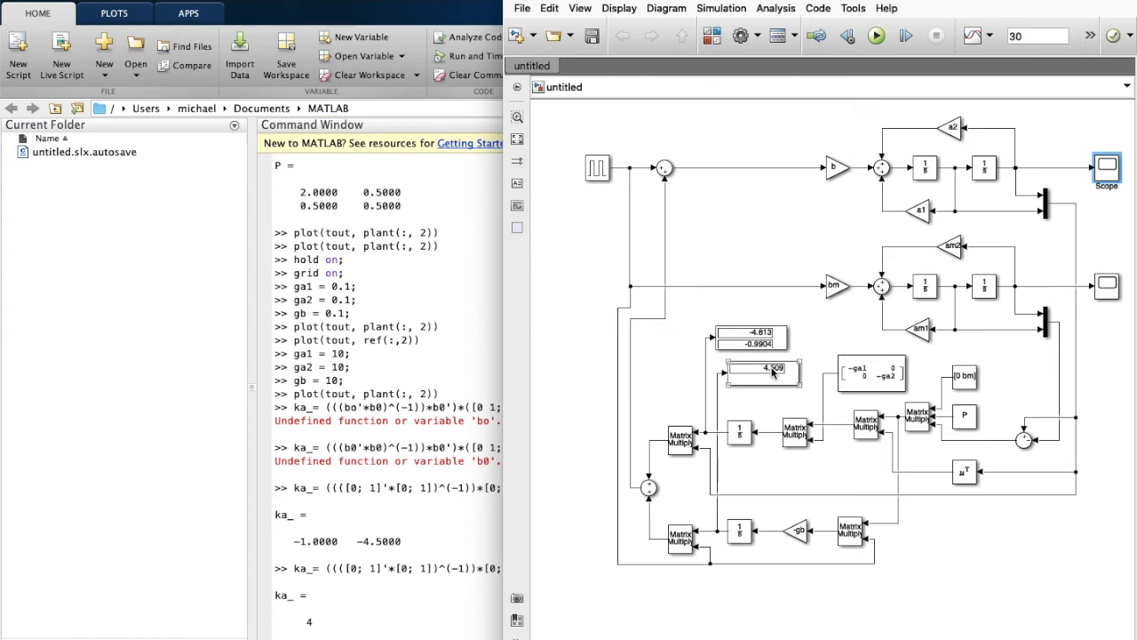
left_click(760, 349)
left_click(313, 609)
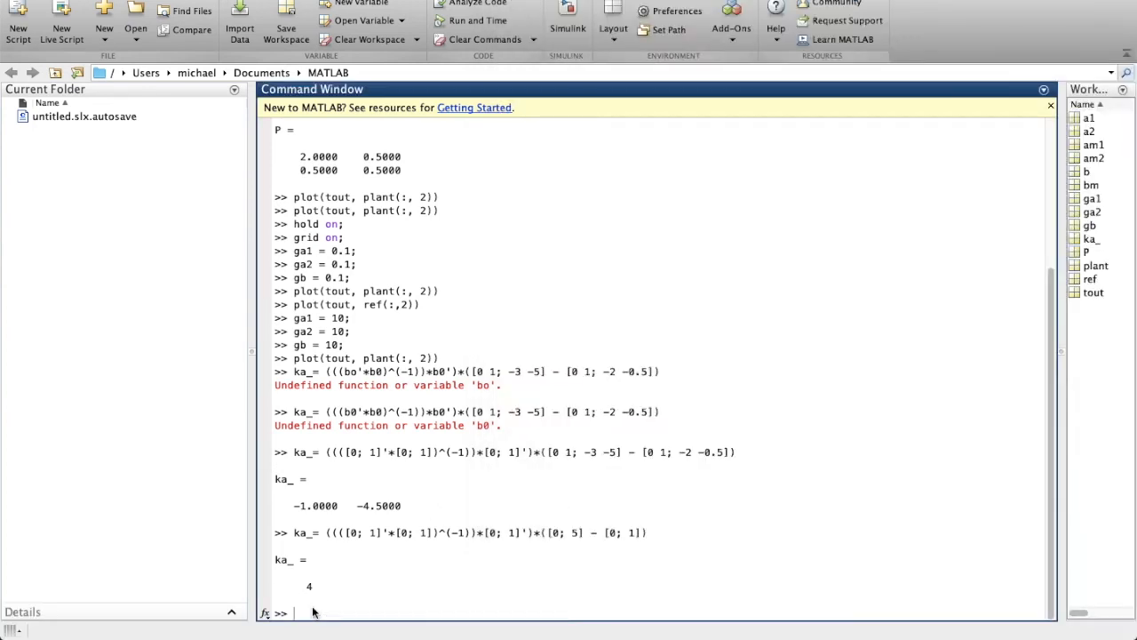
Set ga1, ga2 and gb to 20, run the model and view the plant scope.
type("ga1 = 20;")
key("Return")
type("ga2 = 20;")
key("Return")
type("gb = 20")
key("Return")
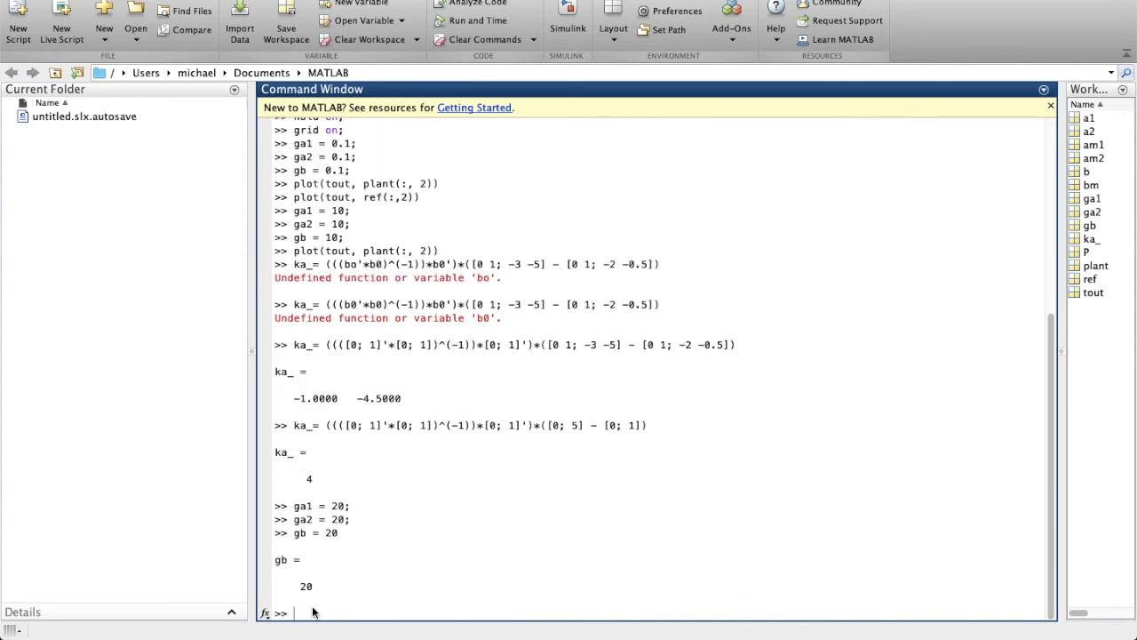
key("super+grave")
left_click(845, 3)
double_click(1109, 136)
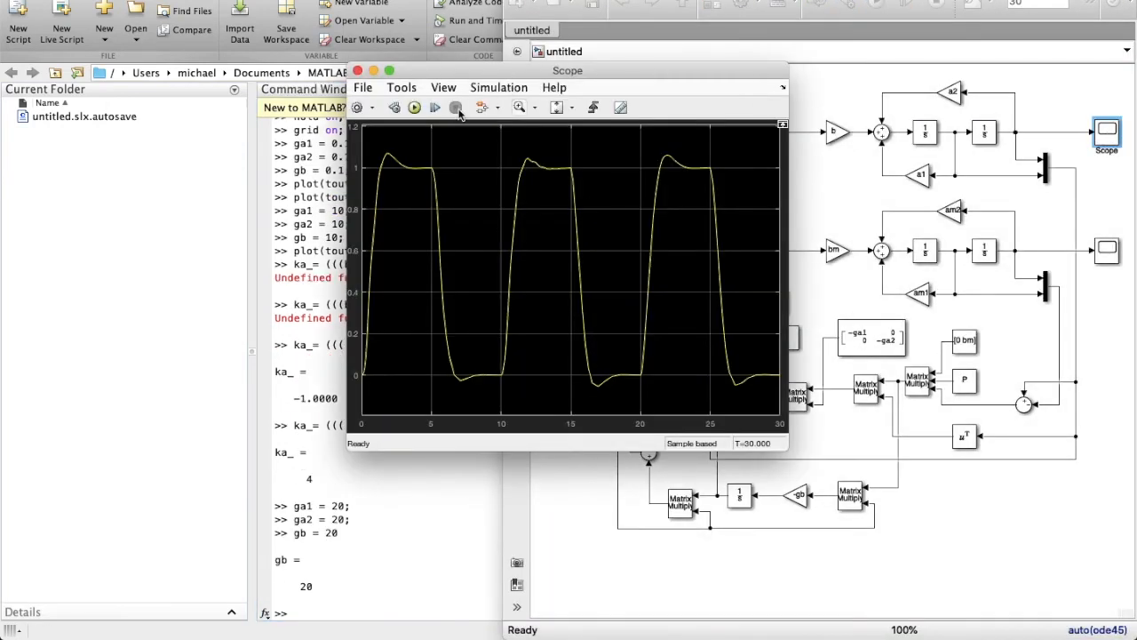
left_click(358, 70)
Set the Pulse Generator period to 10 s and rerun the simulation.
double_click(599, 135)
double_click(634, 279)
key("Return")
left_click(847, 4)
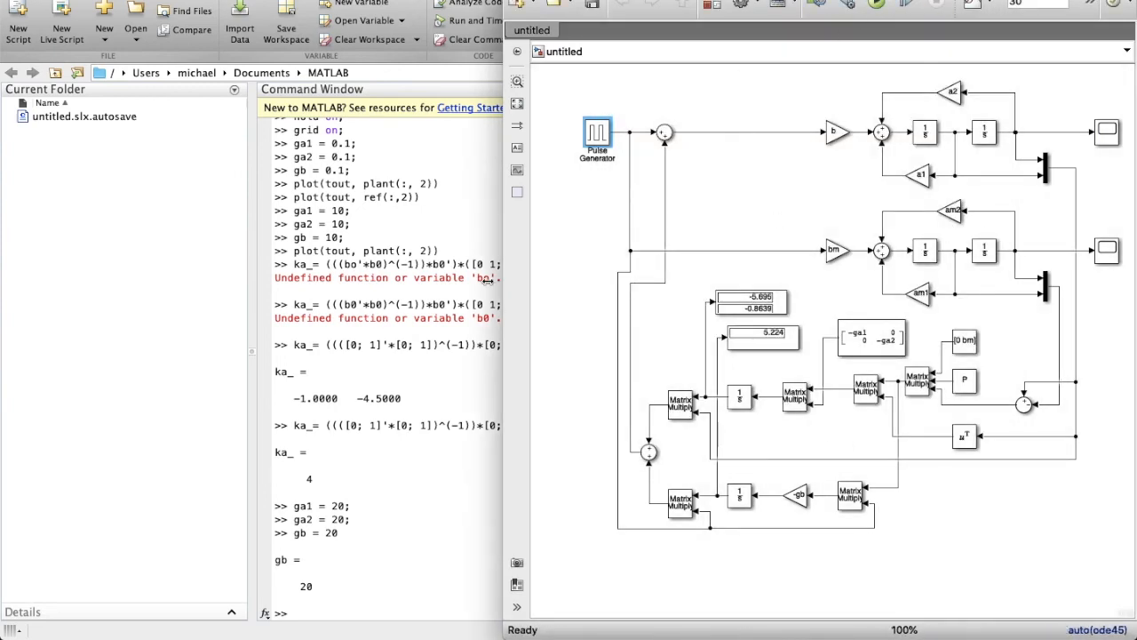
left_click(880, 4)
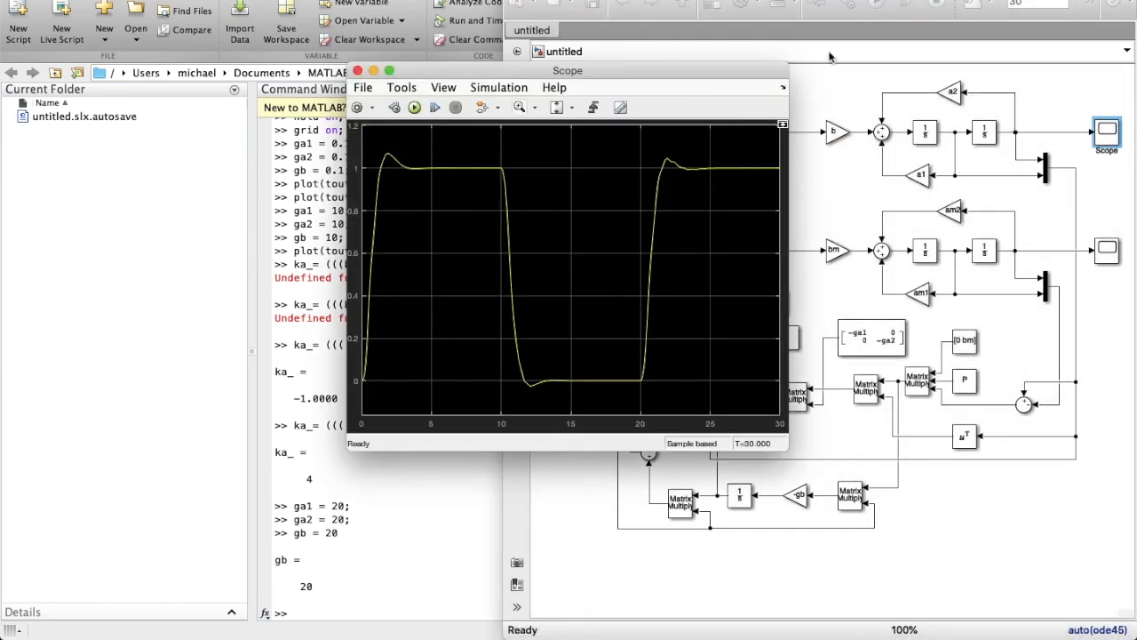
left_click(358, 70)
double_click(597, 134)
double_click(649, 280)
type("10")
key("Return")
left_click(877, 3)
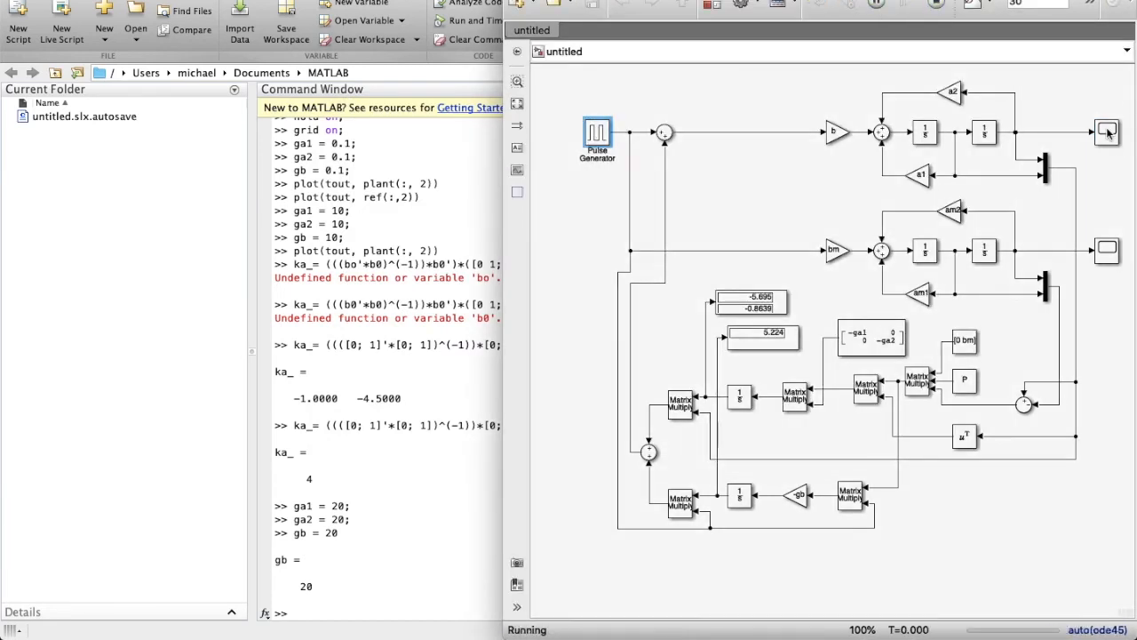
left_click(358, 70)
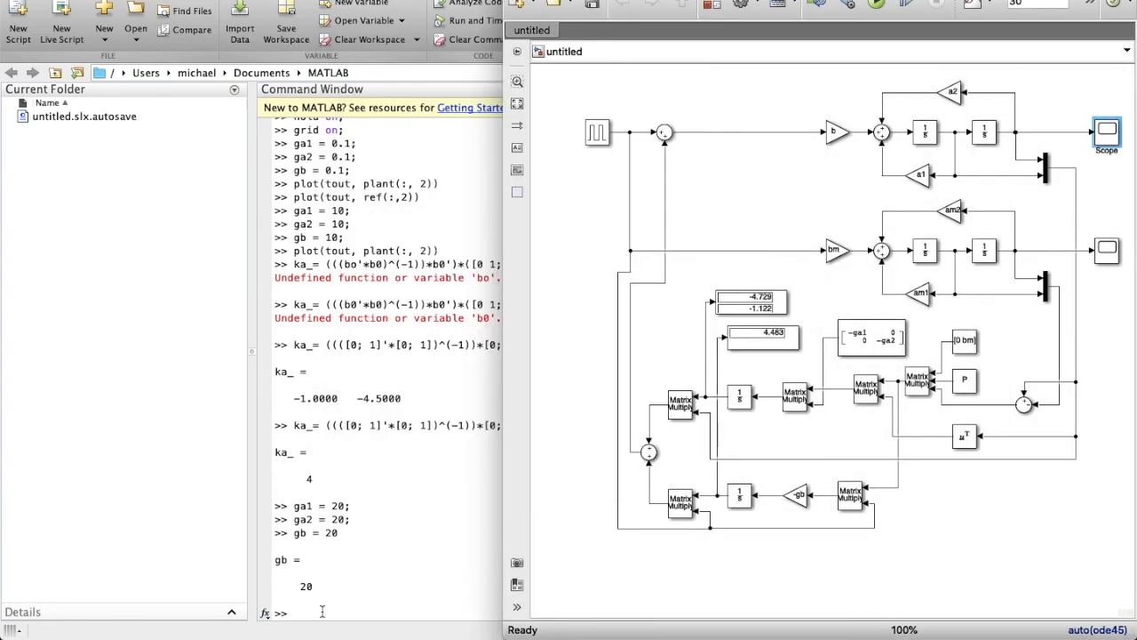
Return ga1, ga2 and gb to 10, rerun the model and check the plant scope.
left_click(322, 611)
type("ga1 = 10;")
key("Return")
type("ga2")
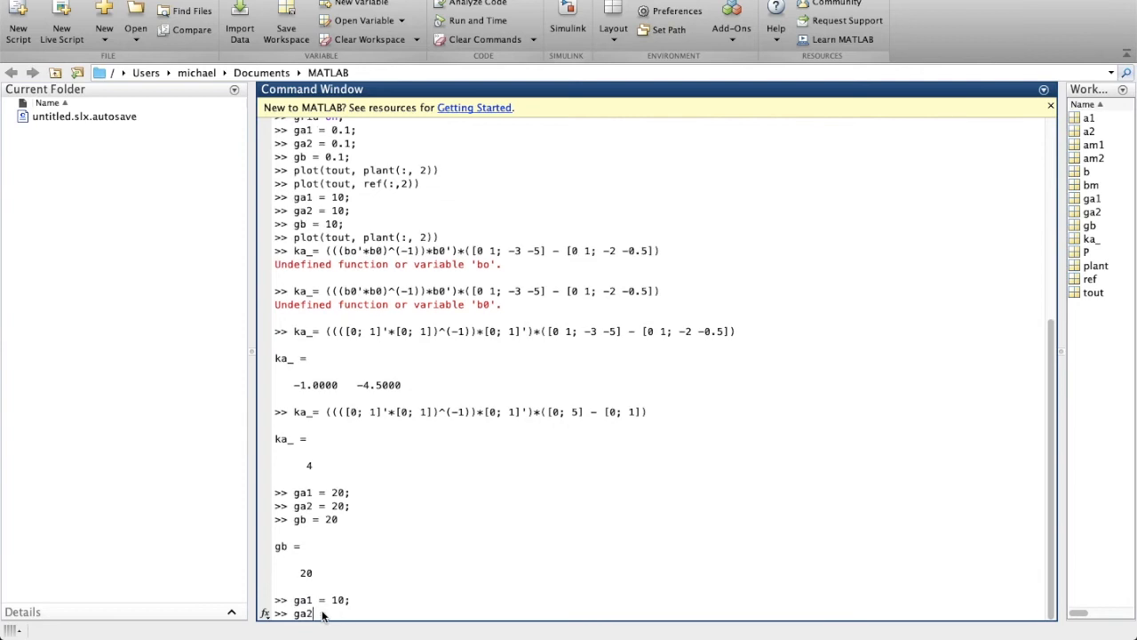
type(" = 10;")
key("Return")
type("gb = 1")
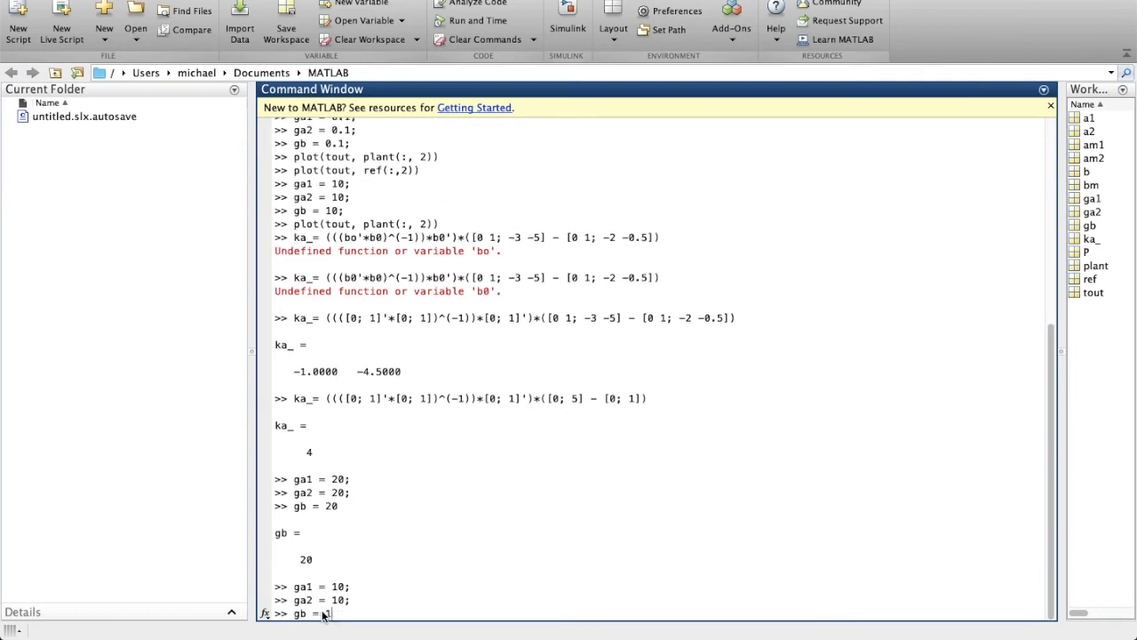
type("0;")
key("Return")
key("super+grave")
double_click(1108, 138)
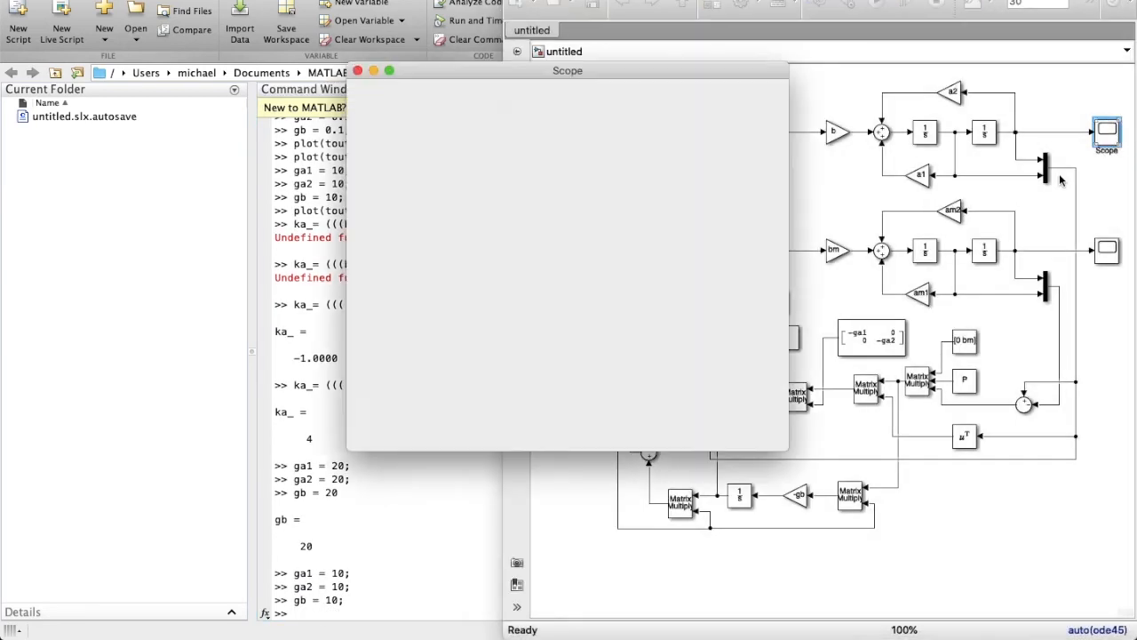
left_click(357, 72)
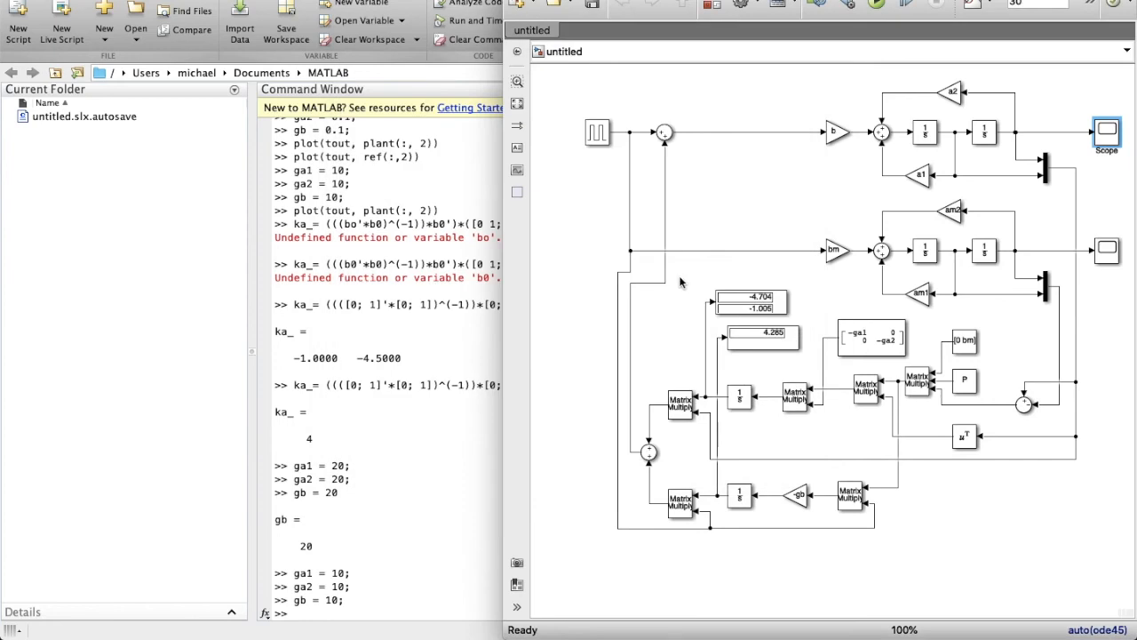
Try gb = 20, then restore gb to 10 and recheck the plant scope.
left_click(313, 620)
type("gb = 20")
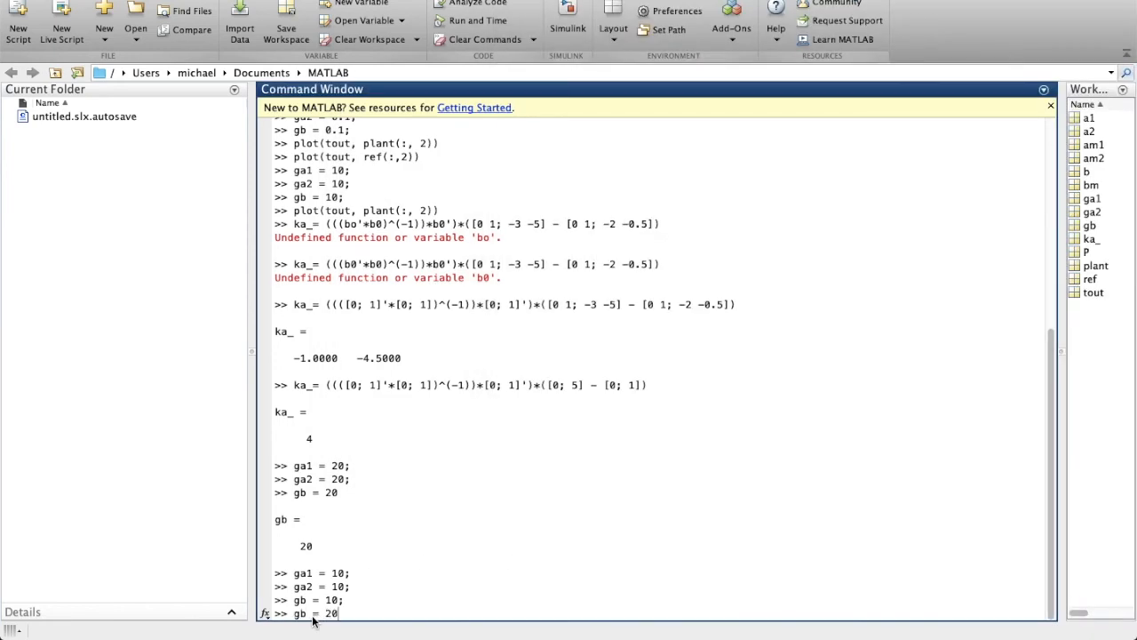
type(";")
key("Return")
key("super+grave")
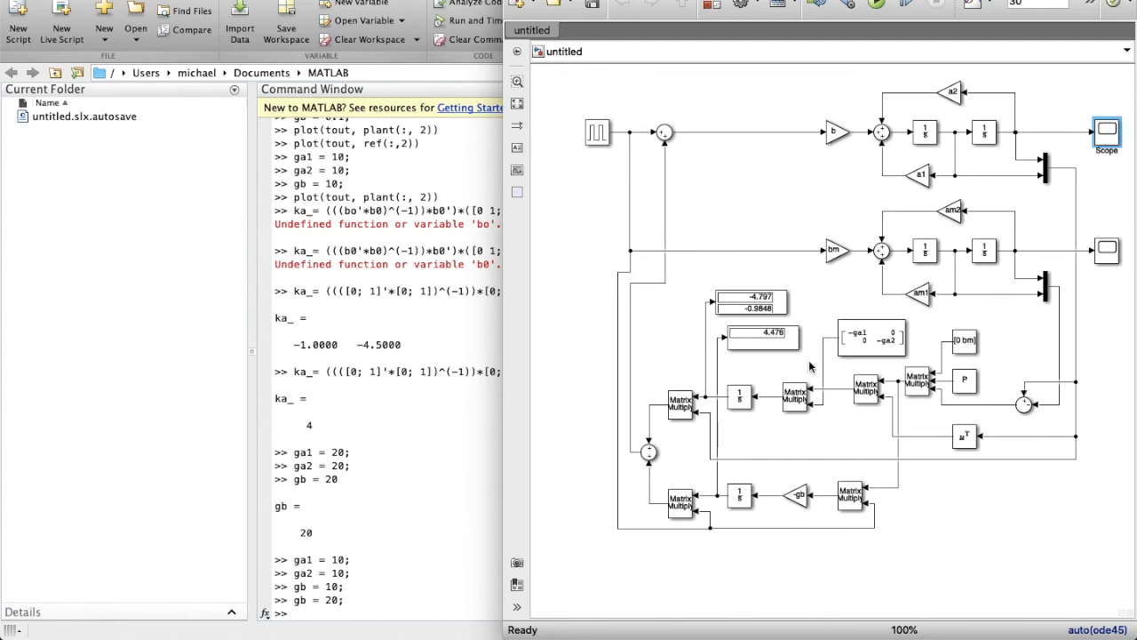
left_click(325, 612)
type("gb = 10;")
key("Return")
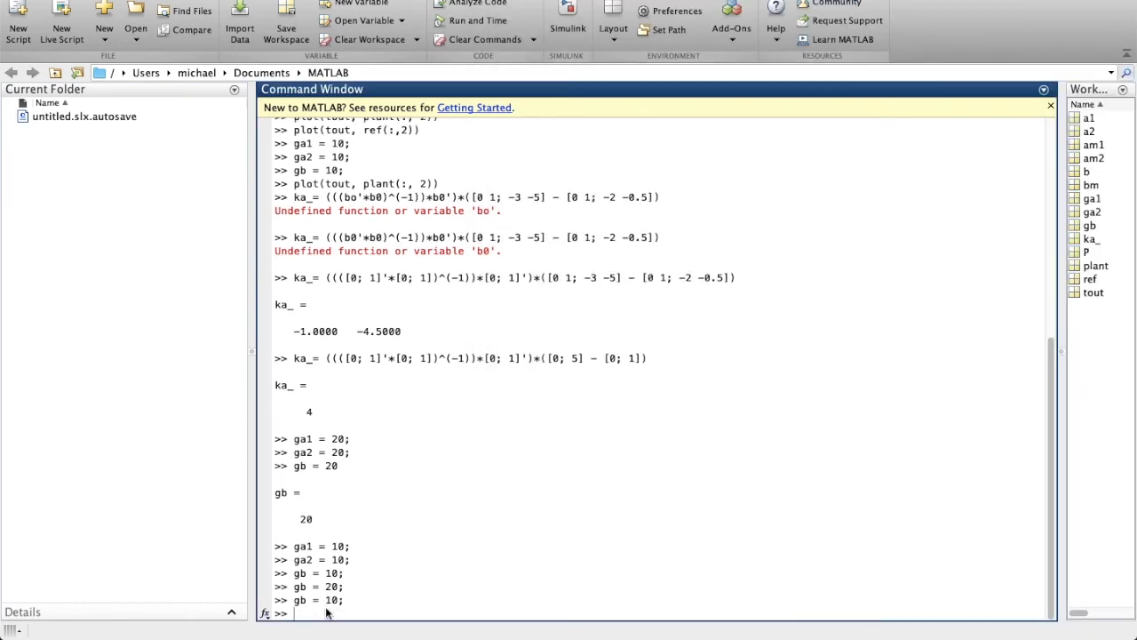
key("super+grave")
left_click(854, 3)
double_click(1107, 133)
left_click(357, 71)
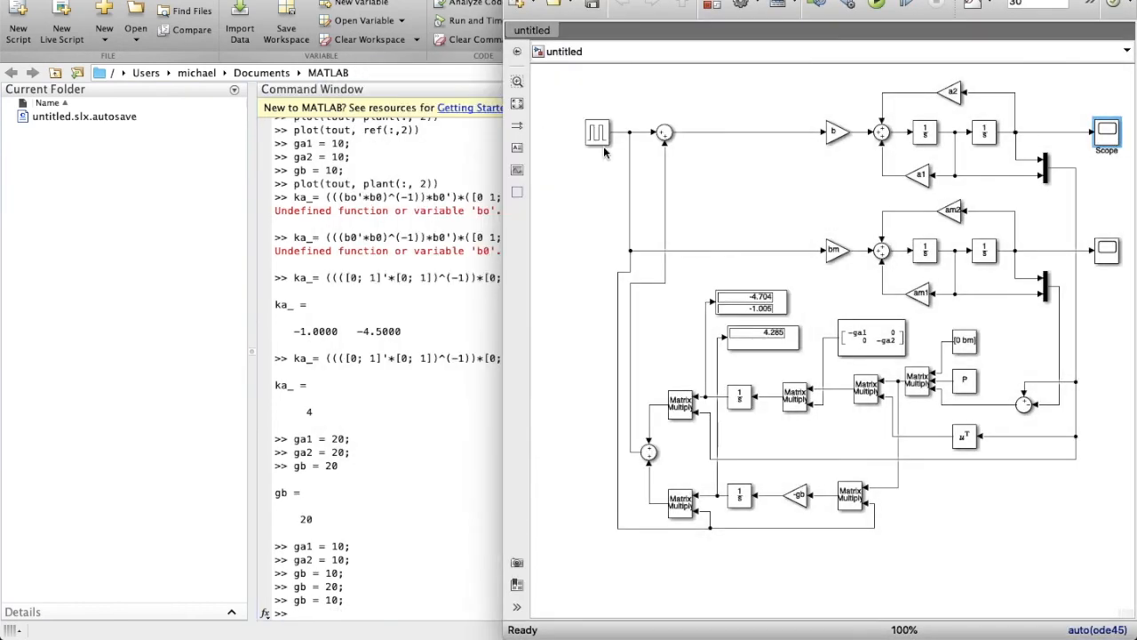
Change the pulse period to 7 s, run the simulation and open the plant scope.
double_click(603, 143)
double_click(648, 283)
type("7")
left_click(795, 418)
left_click(878, 3)
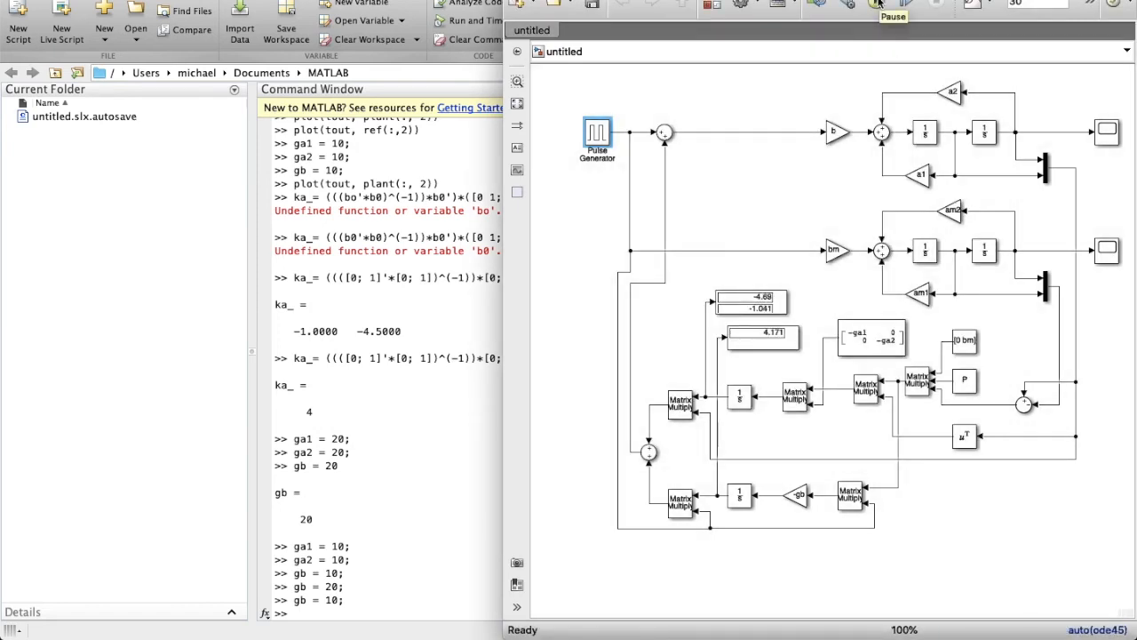
double_click(1108, 133)
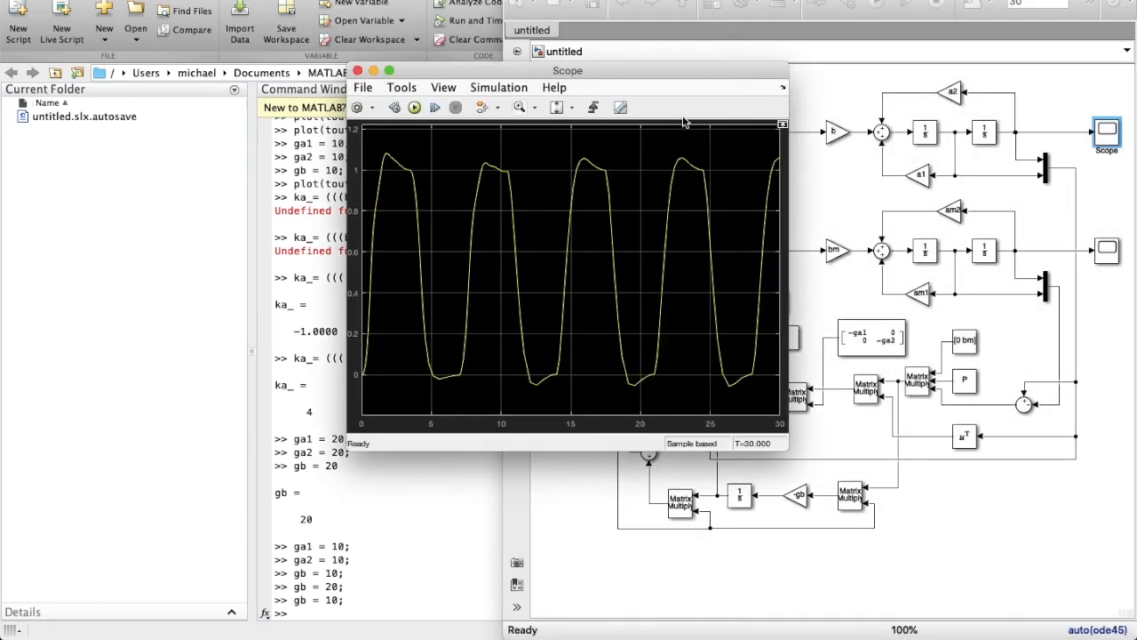
Set adaptation gains ga1, ga2 and gb to 50 in the Command Window.
left_click(359, 76)
left_click(345, 609)
type("ga1 = 50;")
key("Return")
type("ga2 = 50;")
key("Return")
type("gb=")
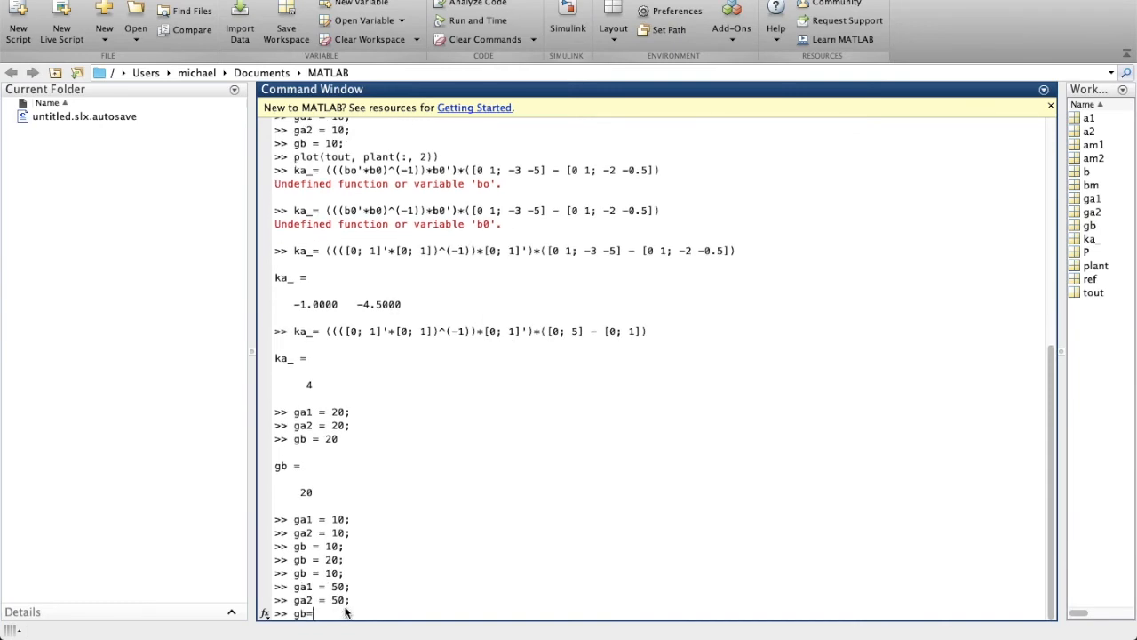
type("50;")
key("Return")
key("super+grave")
Run the model with gains of 50 and check the output on the Scope.
left_click(876, 3)
double_click(601, 128)
key("Escape")
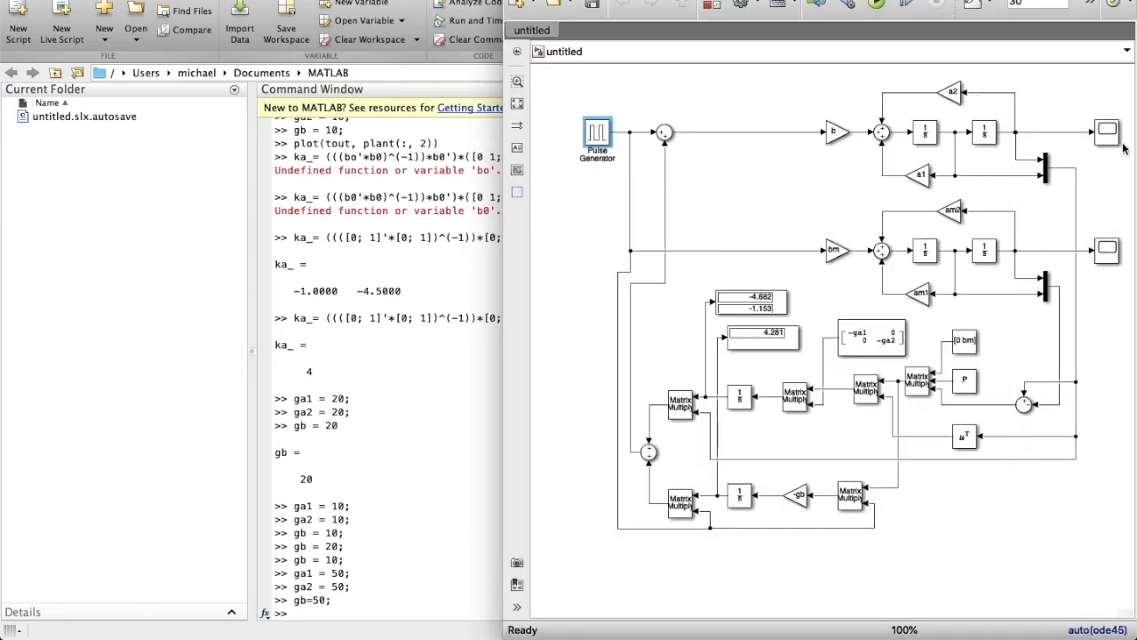
double_click(1108, 138)
left_click(360, 71)
Change the Pulse Generator period to 10 seconds and rerun the simulation.
double_click(593, 133)
double_click(642, 282)
type("10")
key("Return")
left_click(878, 4)
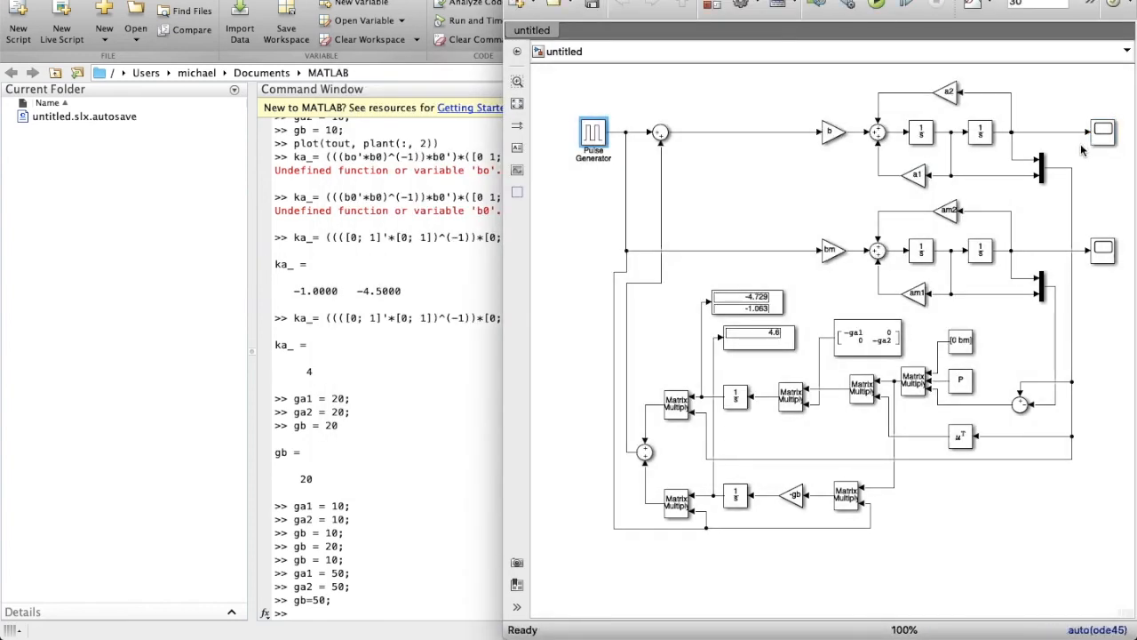
Return ga1, ga2 and gb to 10 in the Command Window.
left_click(311, 613)
type("ga1 = 10;")
key("Return")
type("ga2 = 10;")
key("Return")
type("gb = 10;")
key("Return")
Rerun the model with gains of 10 and a 10-second pulse period, reviewing the Scope.
key("super+grave")
left_click(877, 4)
double_click(590, 136)
double_click(650, 281)
type("10")
key("Return")
left_click(877, 5)
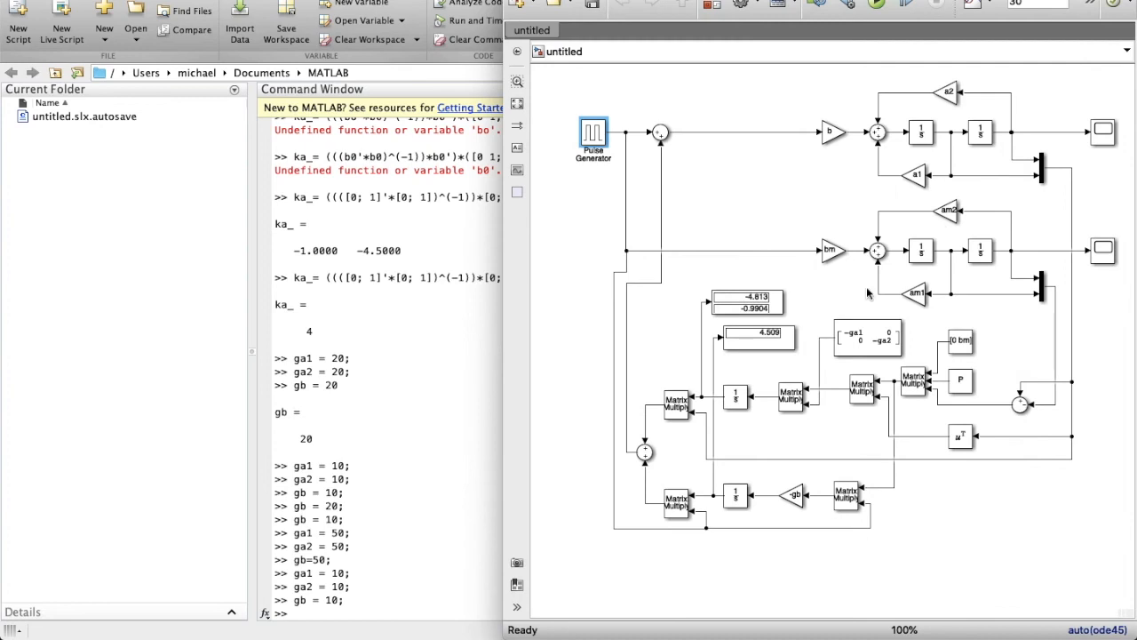
double_click(1114, 134)
left_click(355, 81)
double_click(1116, 132)
left_click(354, 84)
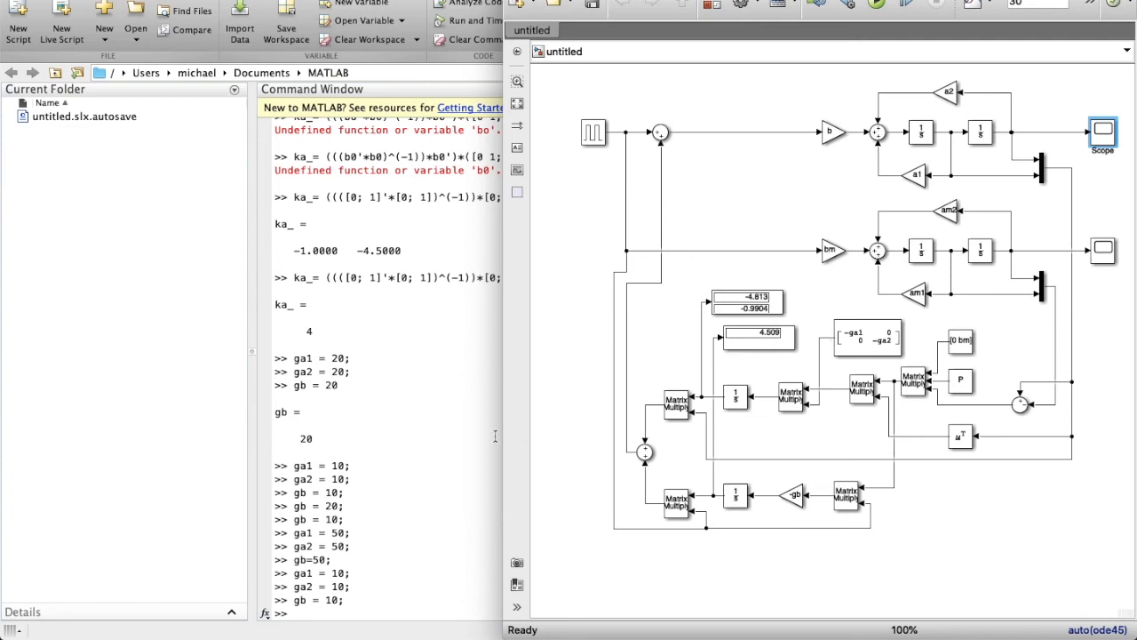
left_click(646, 457)
Set the Pulse Generator period to 50 and rerun the simulation.
double_click(587, 140)
double_click(711, 279)
type("50")
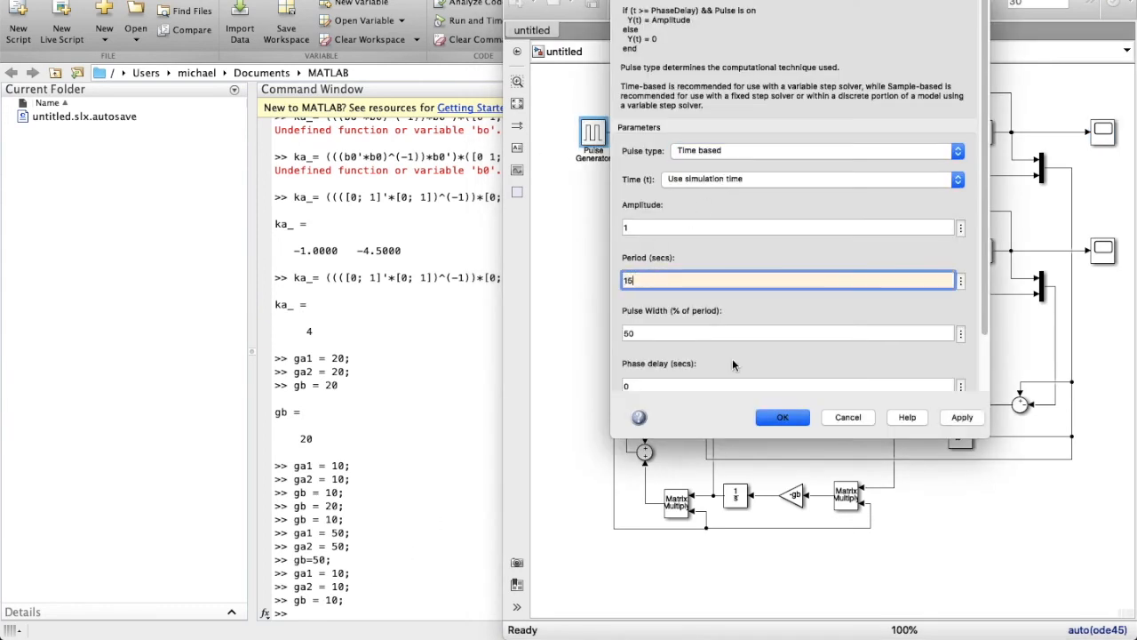
left_click(782, 417)
left_click(878, 3)
Restore the Pulse Generator period to 10 seconds and rerun.
double_click(590, 135)
double_click(647, 282)
type("10")
left_click(784, 417)
left_click(878, 3)
Set the stop time to 50, then 70 seconds, run, and check the Scope.
double_click(1023, 3)
type("50")
key("Return")
left_click(878, 7)
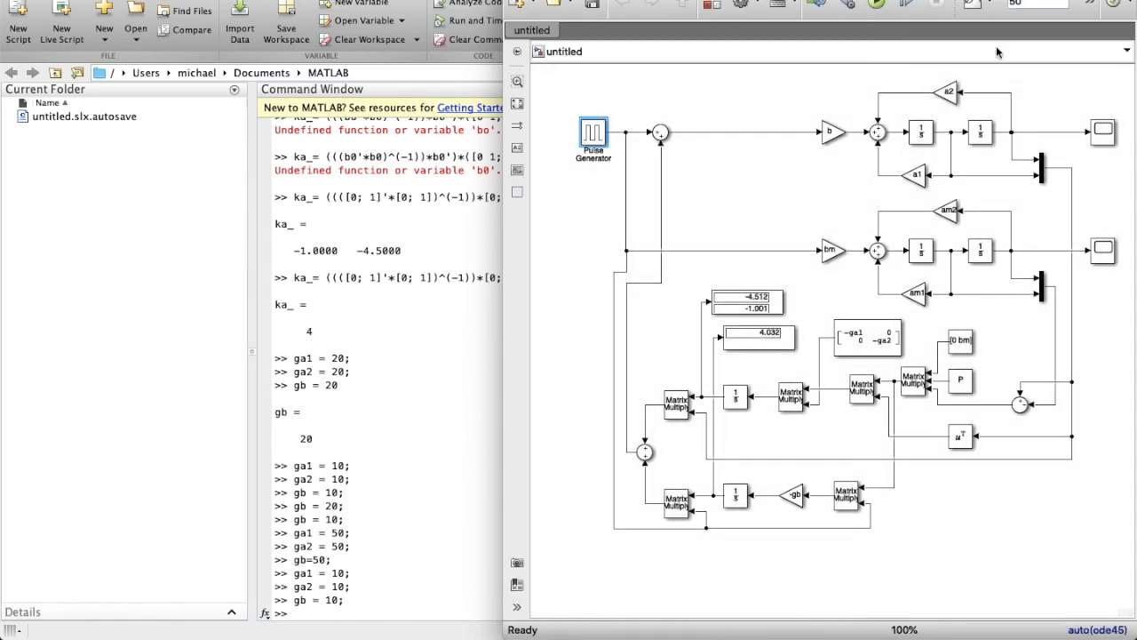
double_click(1024, 3)
type("70")
left_click(877, 3)
double_click(1103, 131)
left_click(359, 71)
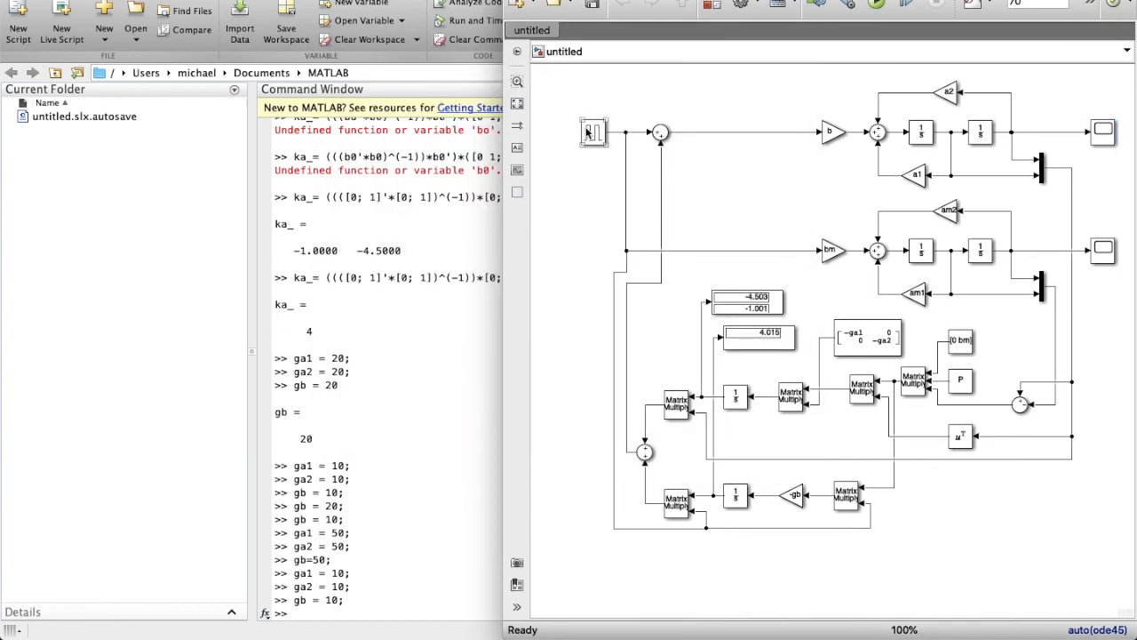
Try an 8-second pulse period, run, and review the Scope output.
double_click(594, 132)
double_click(662, 282)
type("8")
key("Return")
left_click(878, 5)
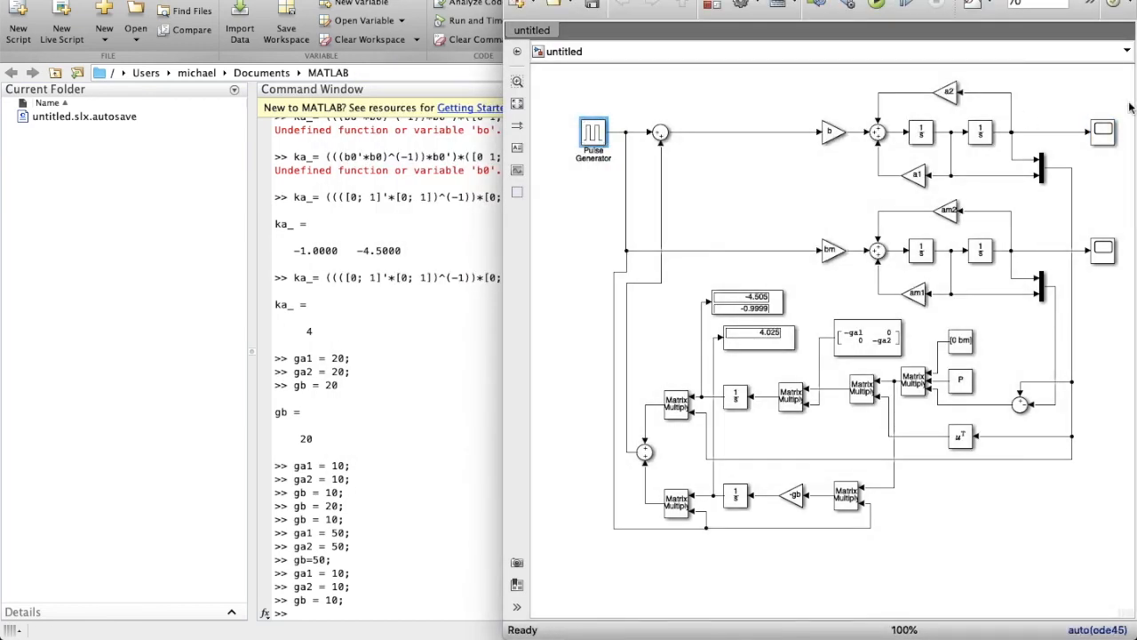
double_click(1103, 131)
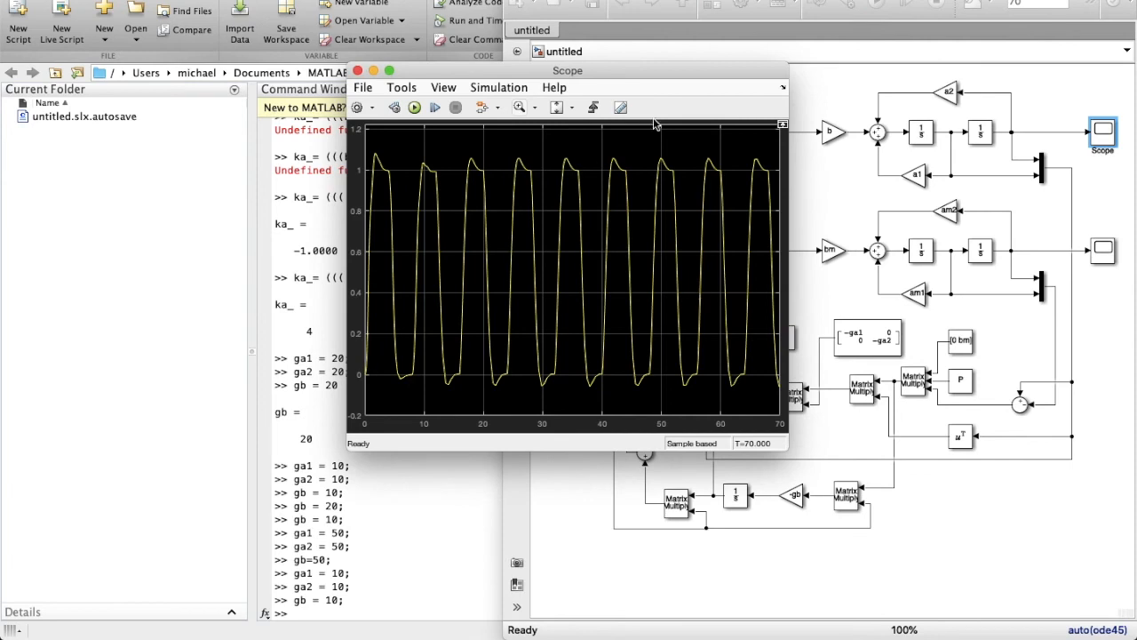
left_click(358, 71)
Try a 30-second pulse period, run, review the Scope, and recheck the Pulse Generator.
double_click(593, 132)
double_click(632, 280)
type("30")
left_click(797, 414)
left_click(877, 4)
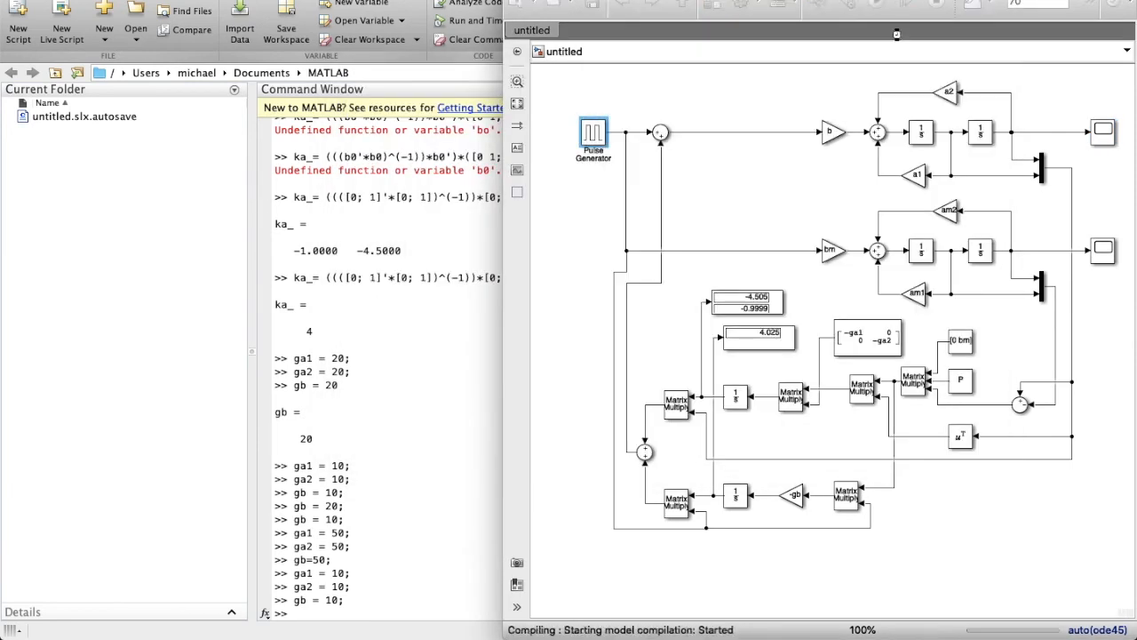
double_click(1100, 132)
left_click(358, 72)
double_click(586, 136)
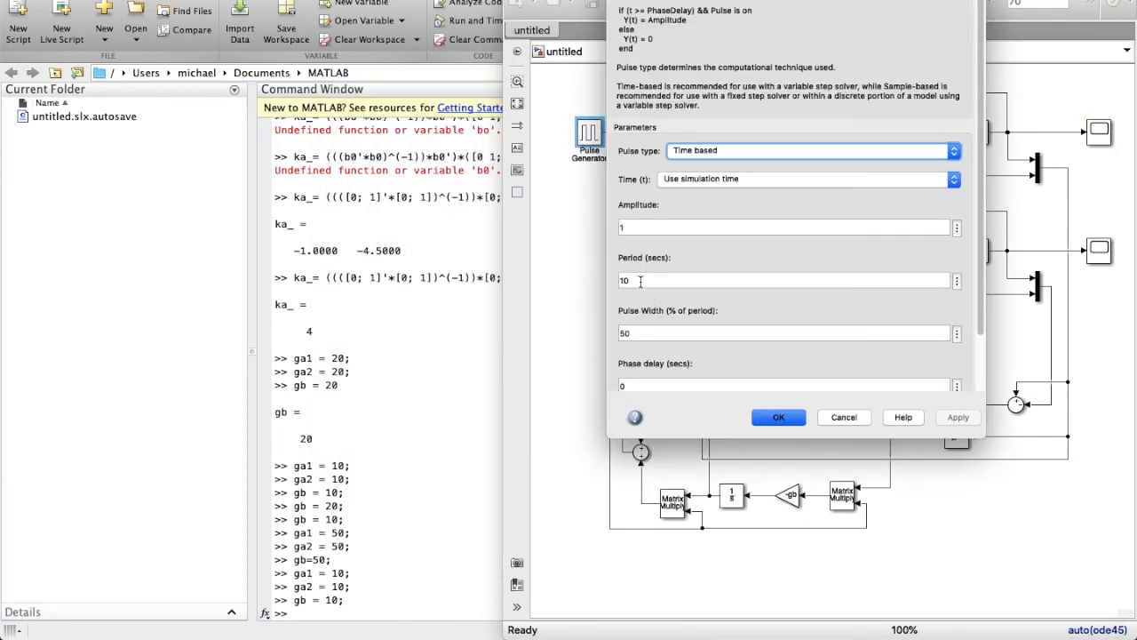
left_click(779, 417)
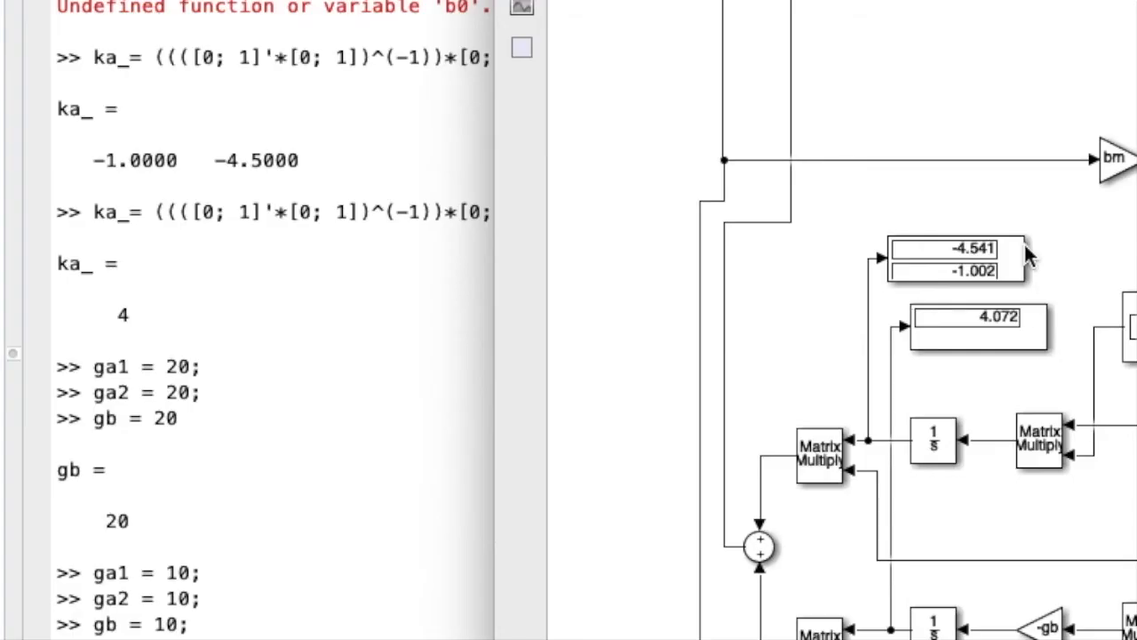
left_click(760, 298)
left_click(126, 320)
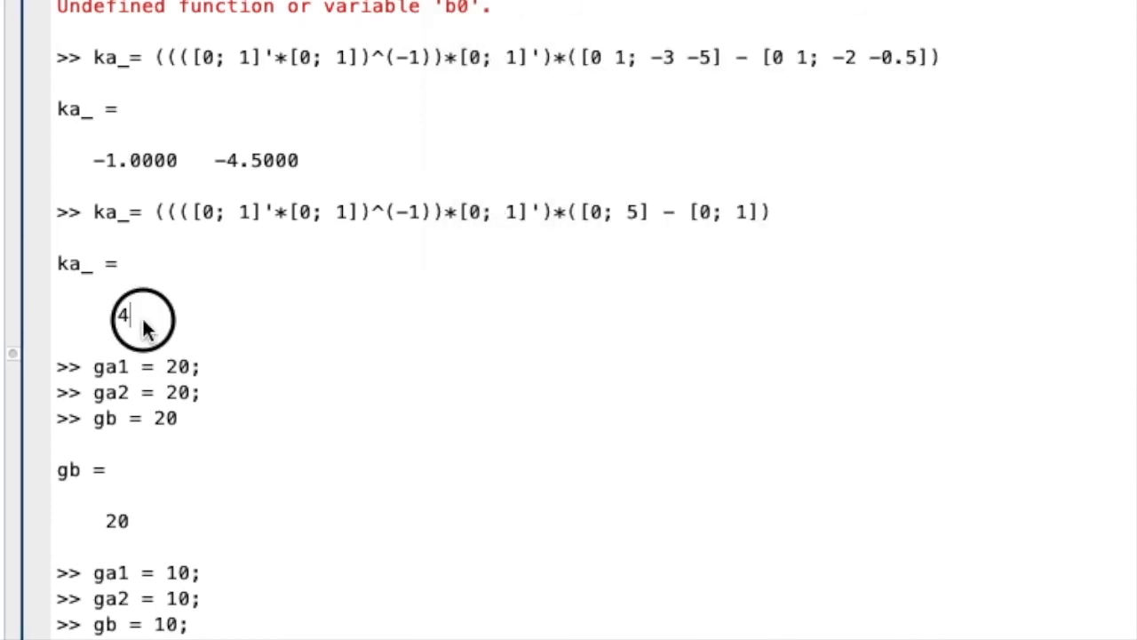
left_click(850, 358)
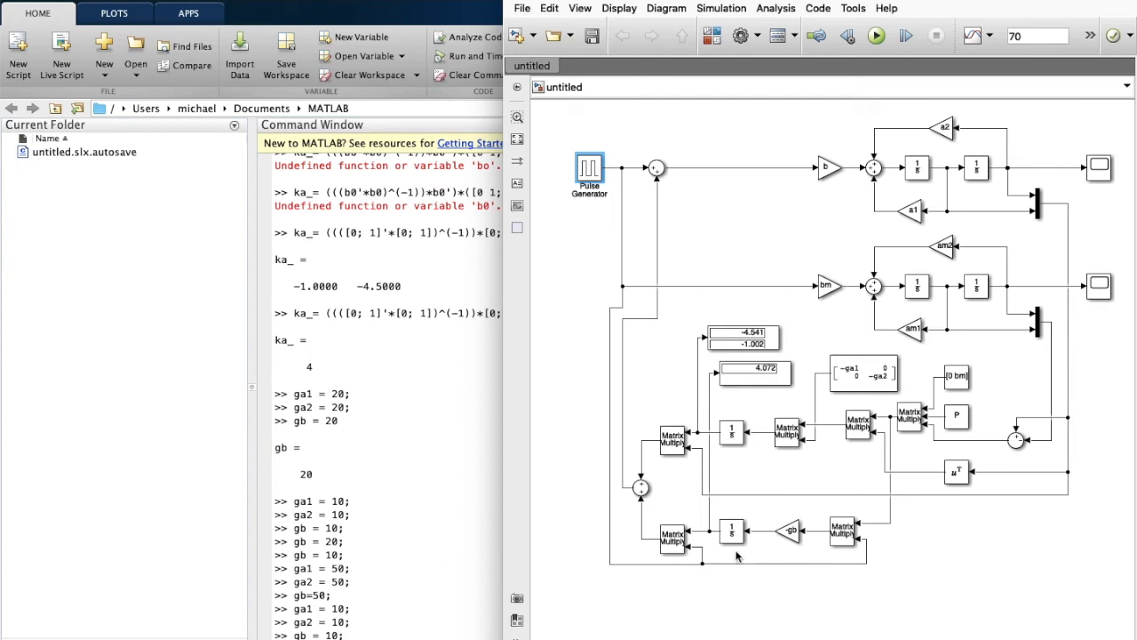
Enter the new plant parameters a1 = 2, a2 = 0.5 and b = 1.
left_click(293, 631)
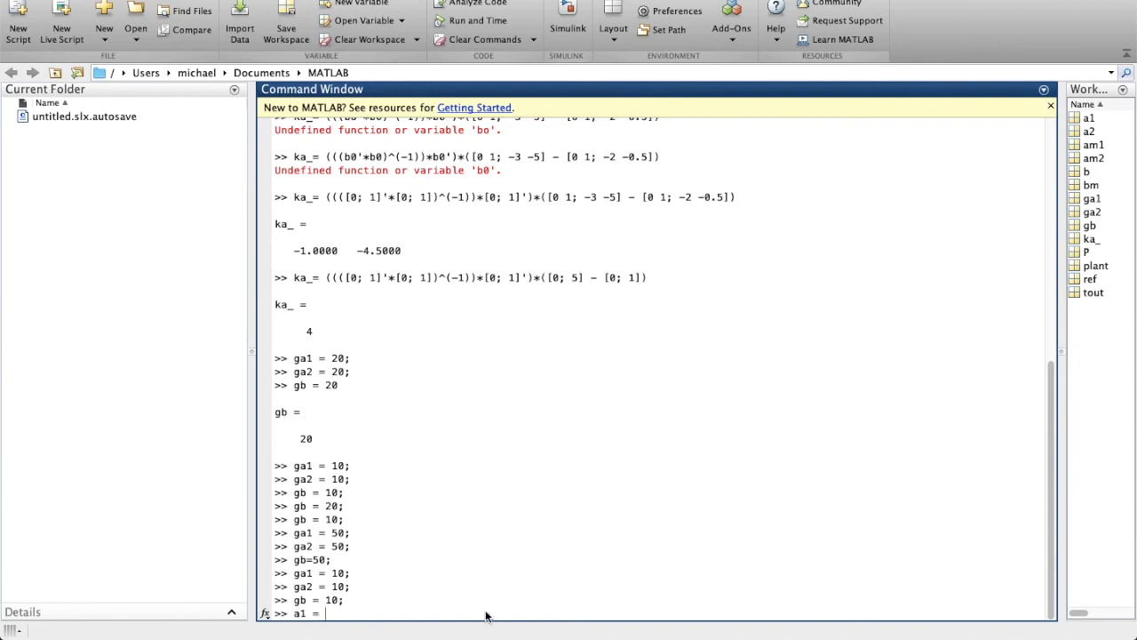
type("2;")
key("Return")
type("a2 = 0.5;")
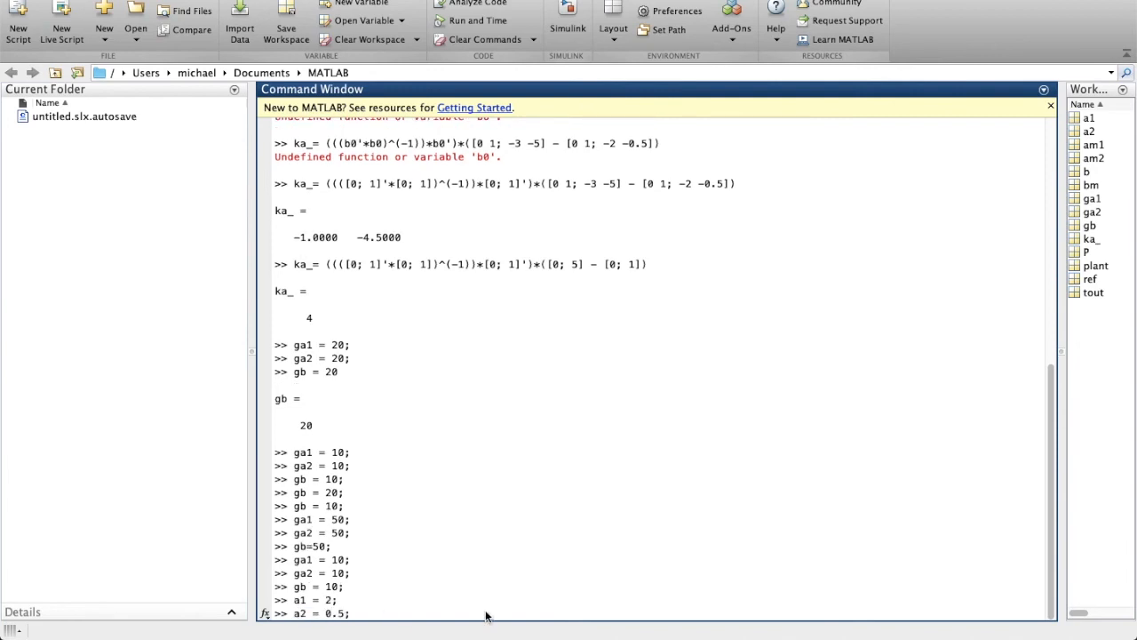
key("Return")
type("b = 1;")
key("Return")
Enter reference model values am1 = -3, am2 = -5, bm = 5 and P = [2 0.5; 0.5 0.5].
type("am1 = -3;")
key("Return")
type("am2 = -5;")
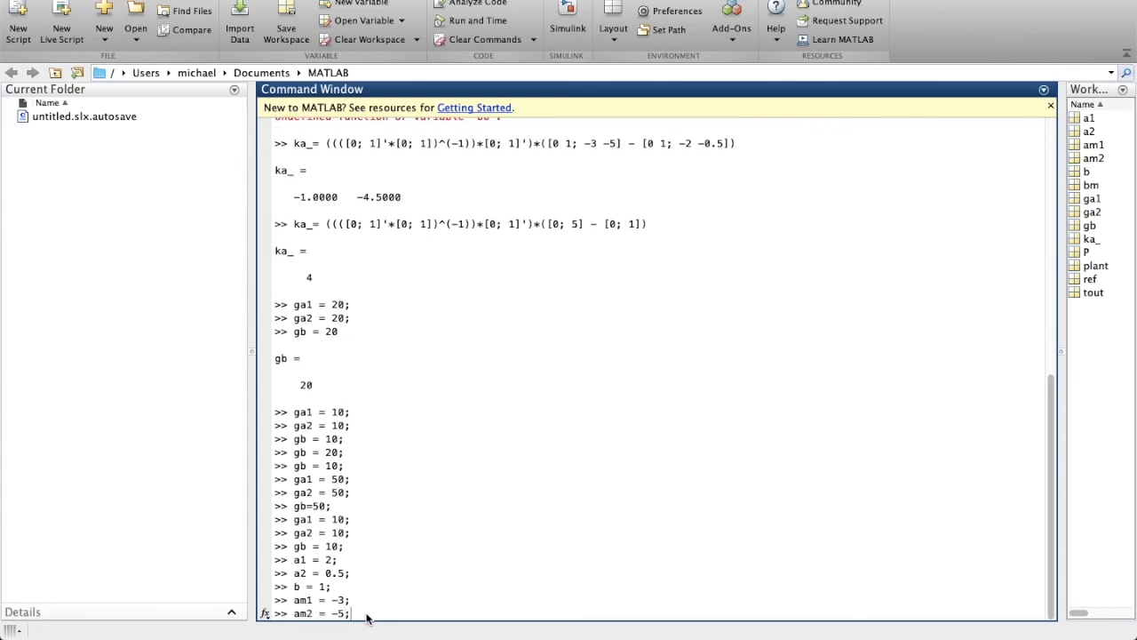
key("Return")
type("bm = ")
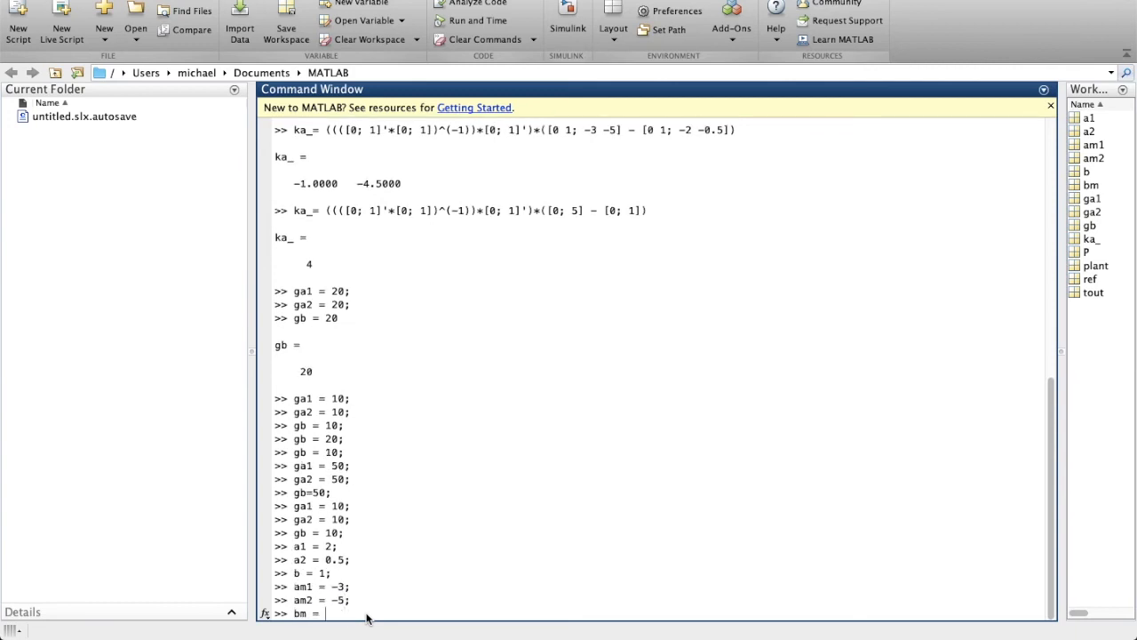
type("5;")
key("Return")
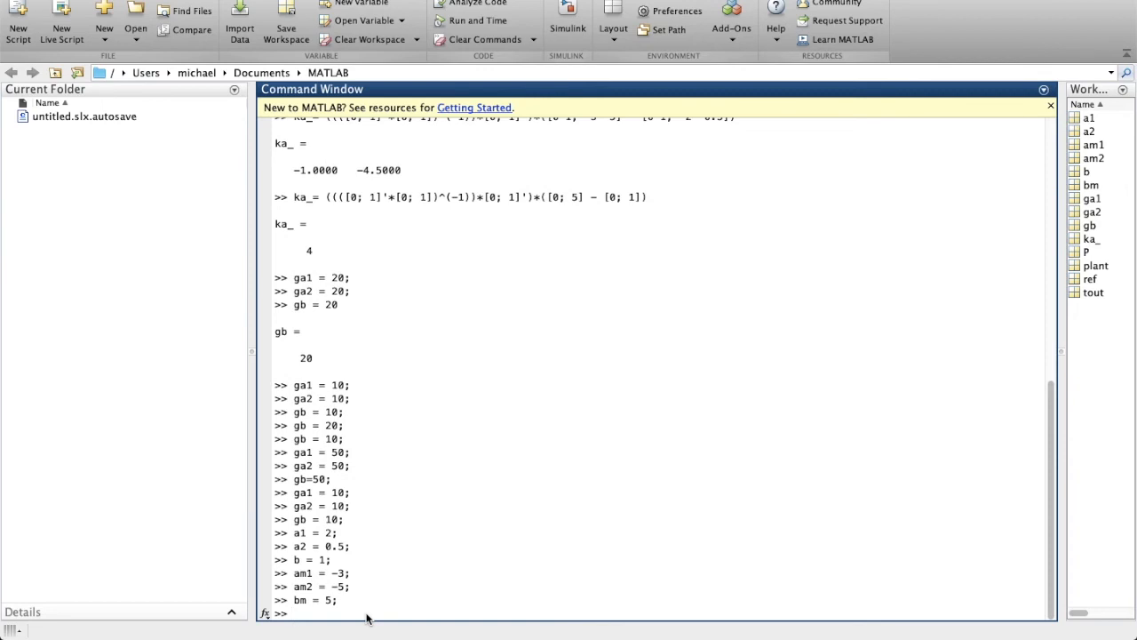
type("P = [2 0.5; ")
type("0.5 0.5];")
key("Return")
Set adaptation gains ga1 and ga2 to 1.
type("ga1 = 1;")
key("Return")
type("ga2 = 1;")
key("Return")
Set gb = 1, run the model, and check the Scope output.
type("gb")
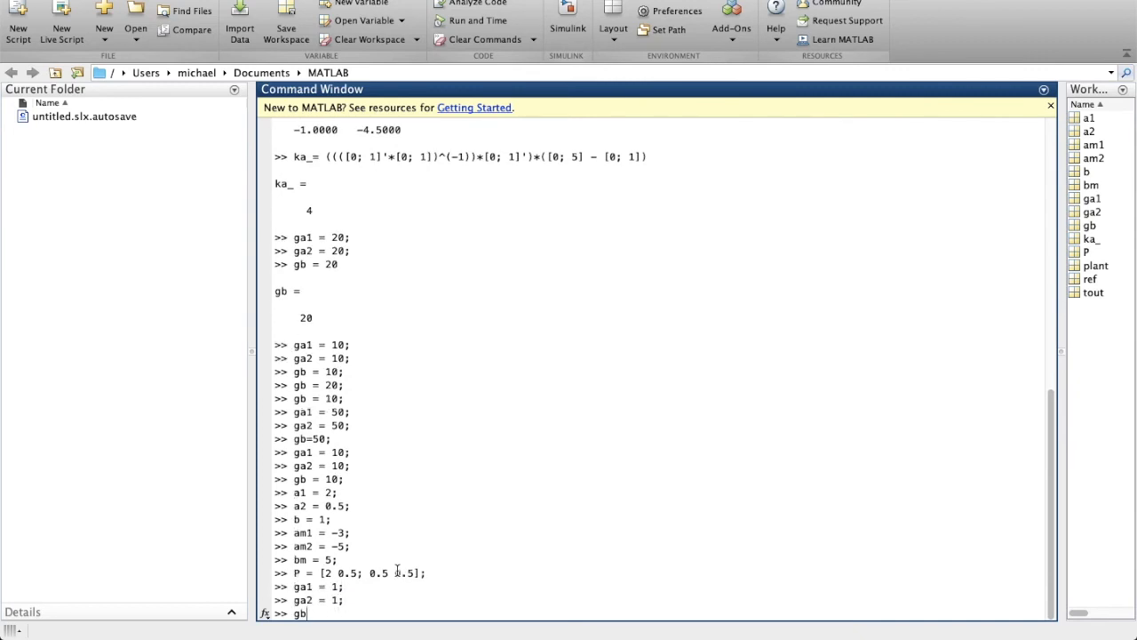
type(" = 1;")
key("Return")
left_click(876, 37)
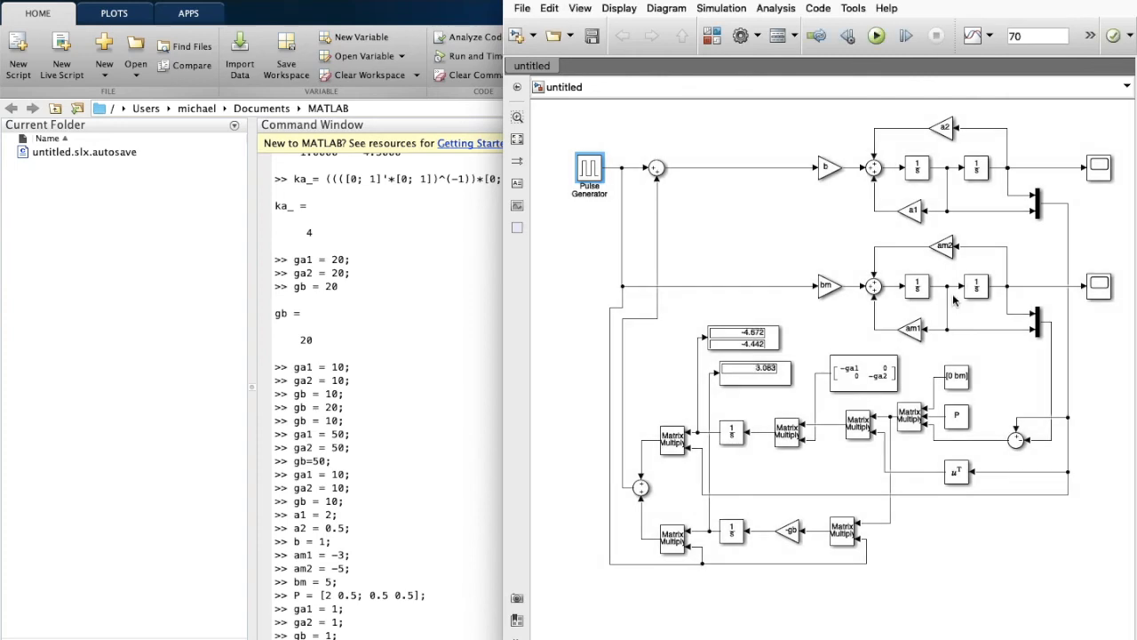
double_click(1103, 170)
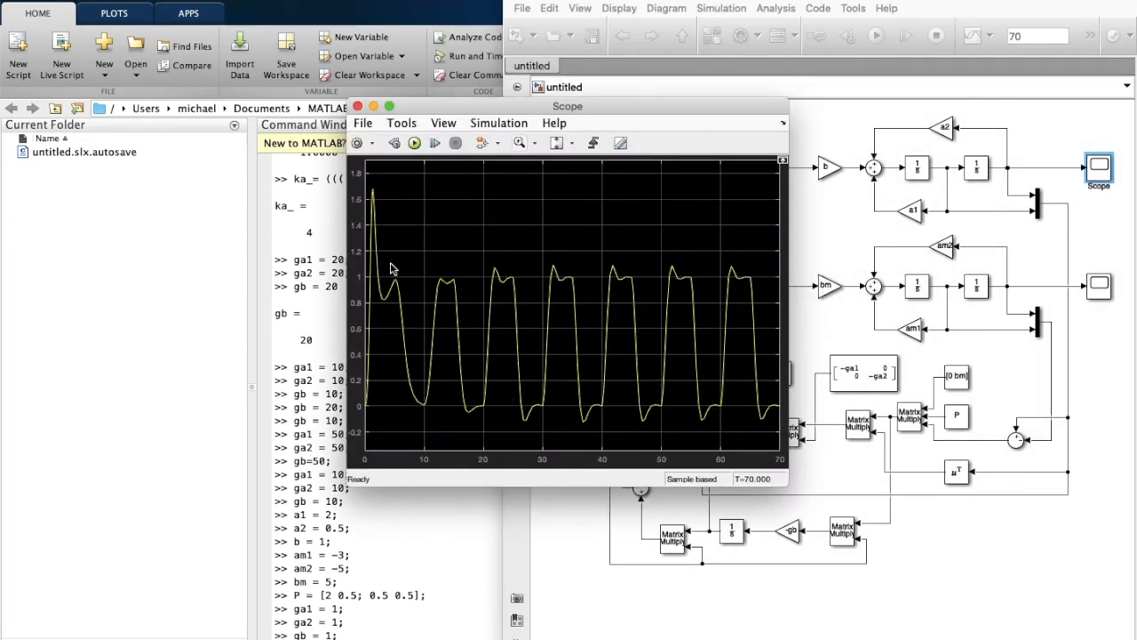
left_click(358, 106)
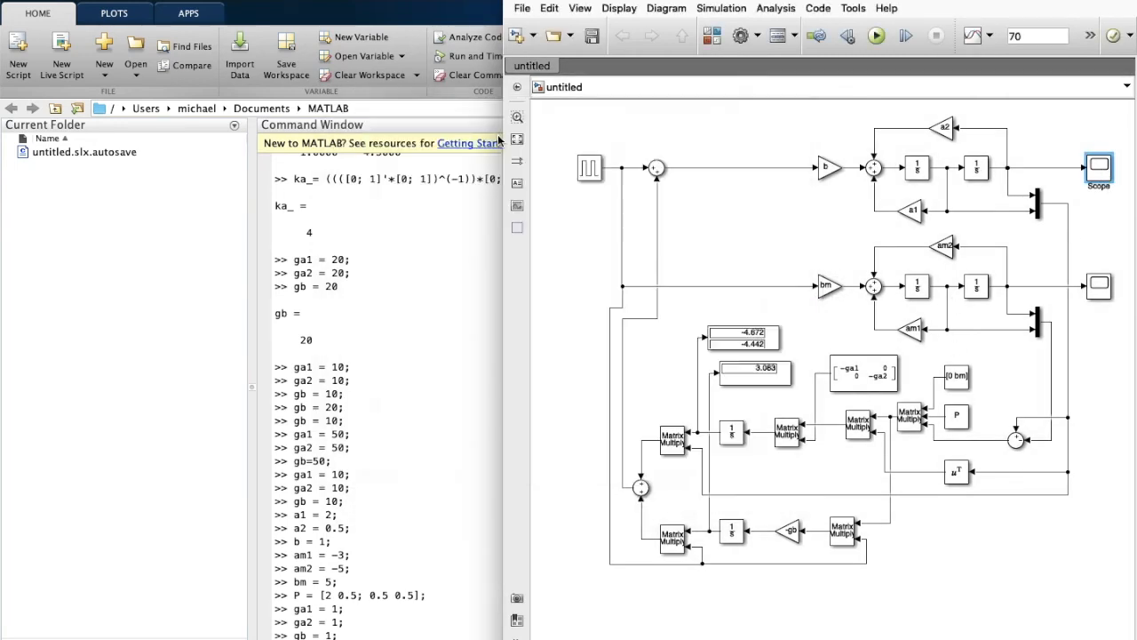
Change the Pulse Generator period from 10 to 20 seconds, rerun, and view the Scope.
double_click(587, 171)
double_click(653, 316)
type("20")
key("Return")
left_click(881, 35)
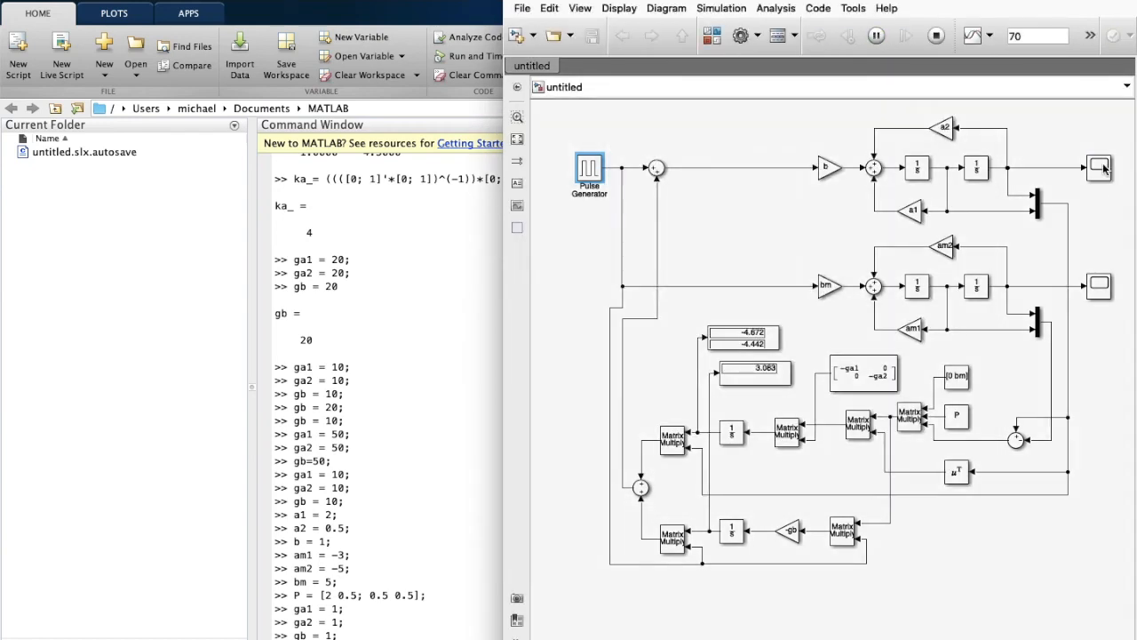
double_click(1100, 168)
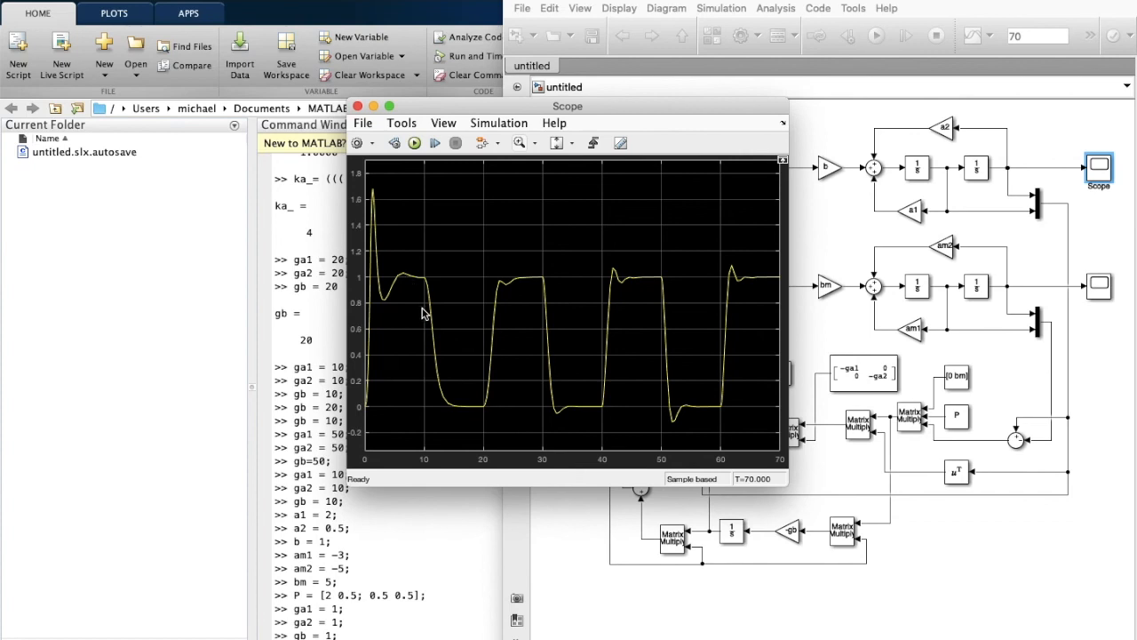
left_click(359, 109)
Set ga1, ga2 and gb to 20 in the Command Window.
left_click(303, 622)
type("ga1 = 20;")
key("Return")
type("ga2 = 20;")
key("Return")
type("gb = ")
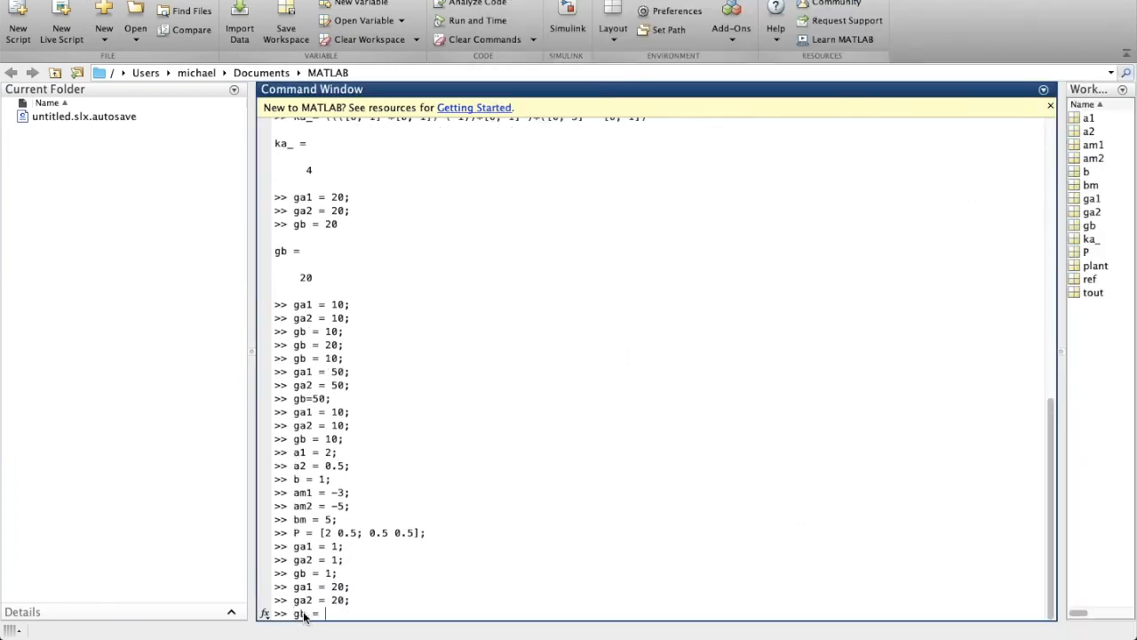
type("20;")
key("Return")
Rerun the Simulink model and start typing the new ka_ formula.
left_click(843, 435)
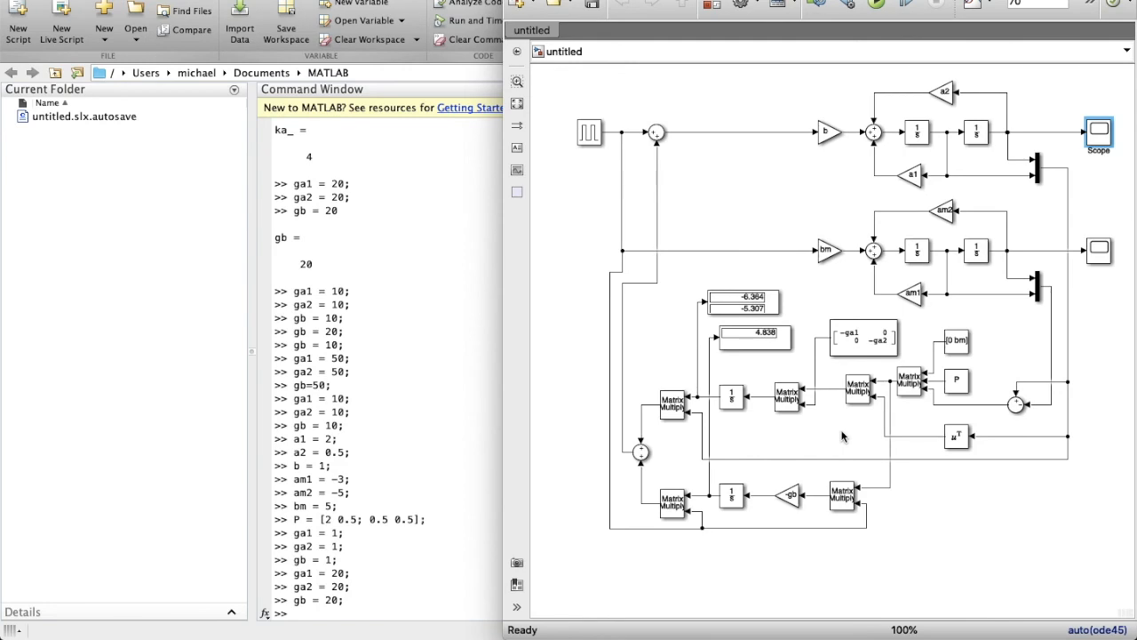
left_click(336, 615)
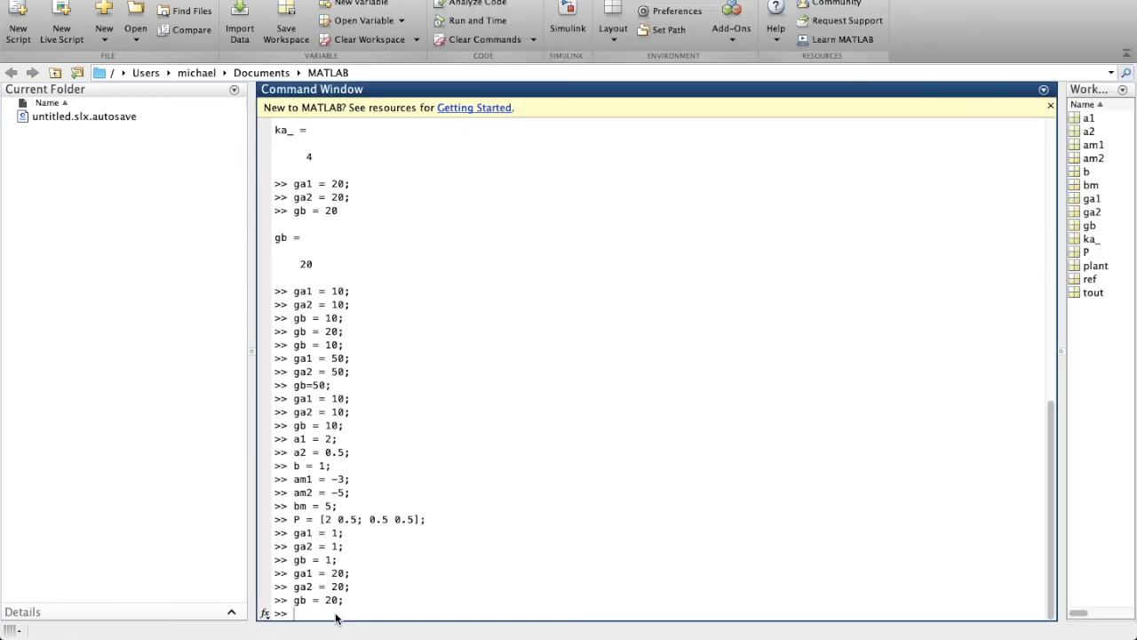
type("ka_ = ([0])")
type(";1")
type("'*[0 1")
type(";")
type("^(-1)*")
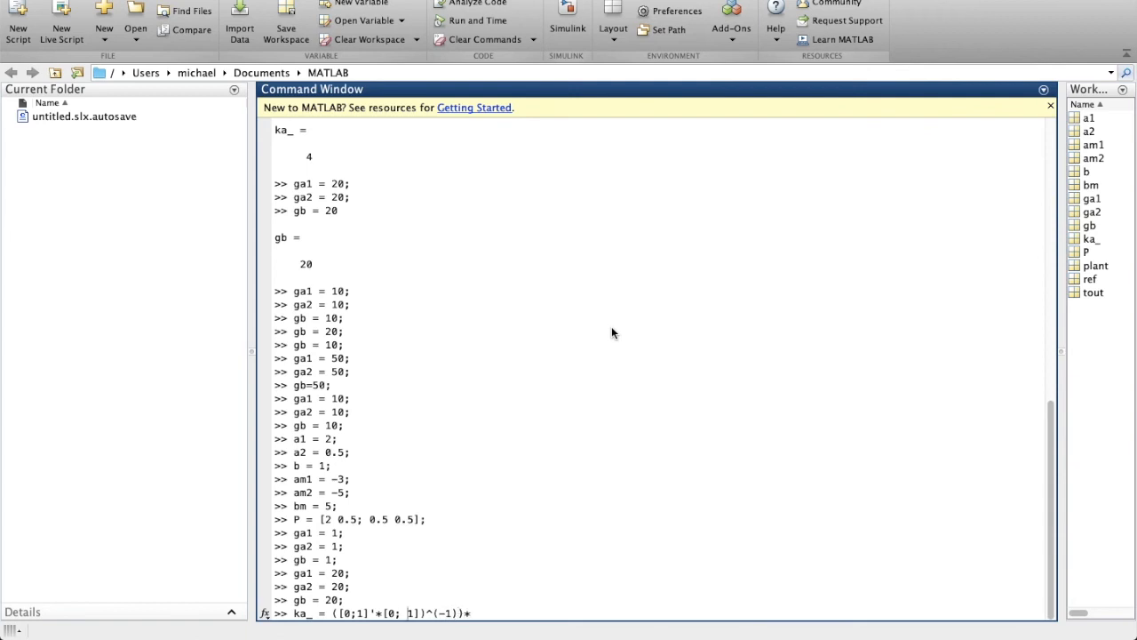
type("(")
Complete and run the ka_ formula using [0 1; -3 -5] minus [0 1; 2 0.5], giving [-5 -5.5].
left_click(483, 604)
type("([")
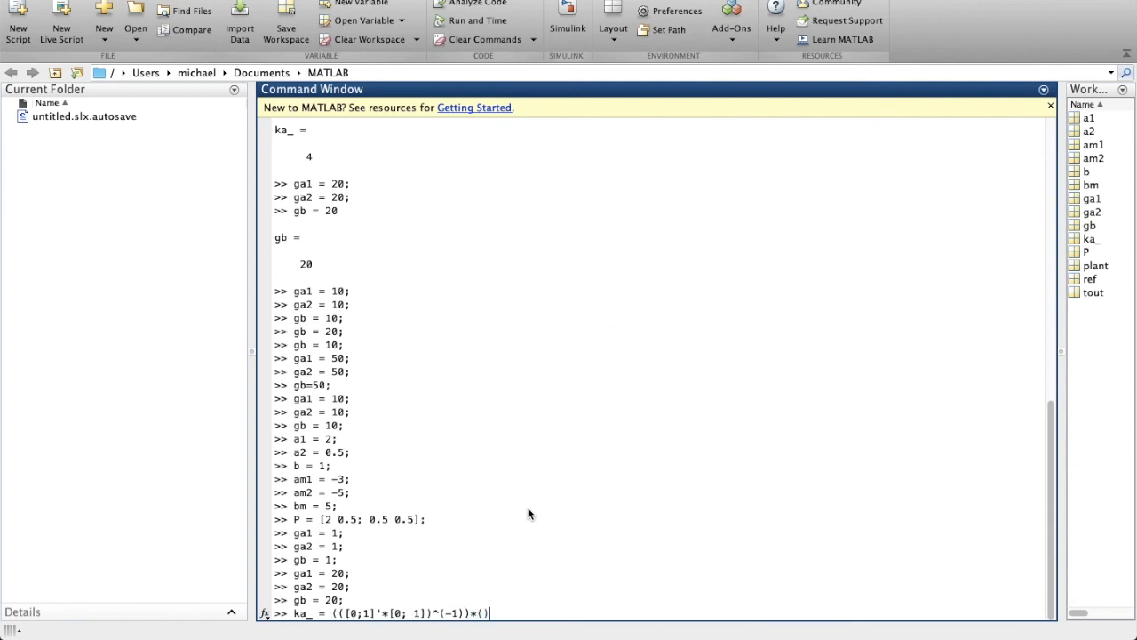
type("0;1]')")
left_click(334, 613)
type("(")
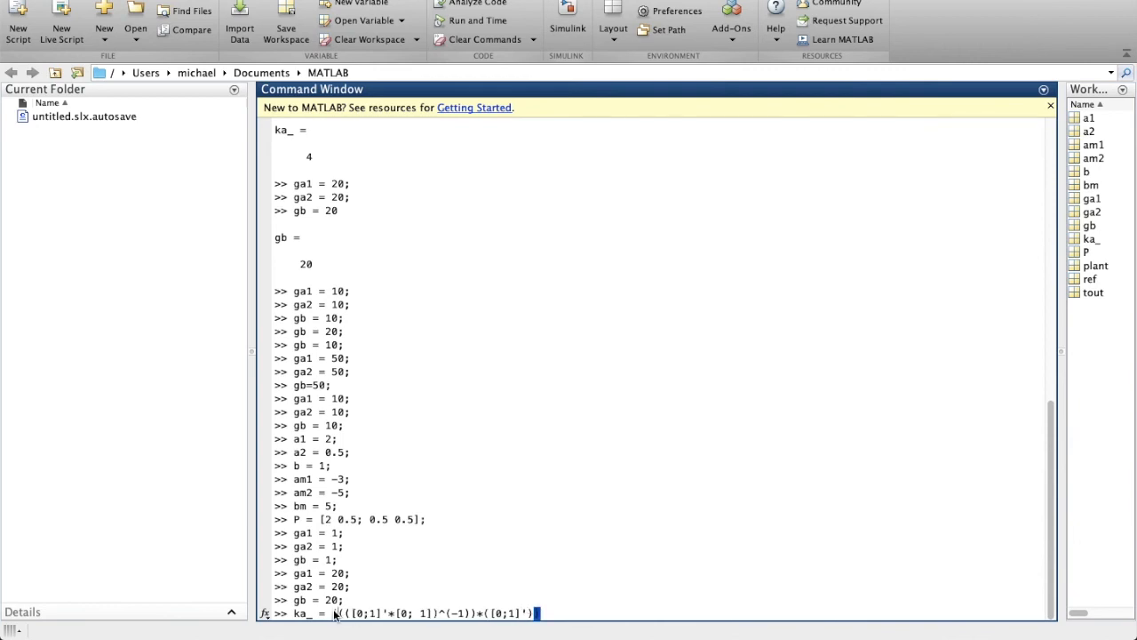
left_click(539, 613)
type("*")
type("(")
type("[0 1;")
type(" -3 -5] - ")
type("[0 1; 2 ")
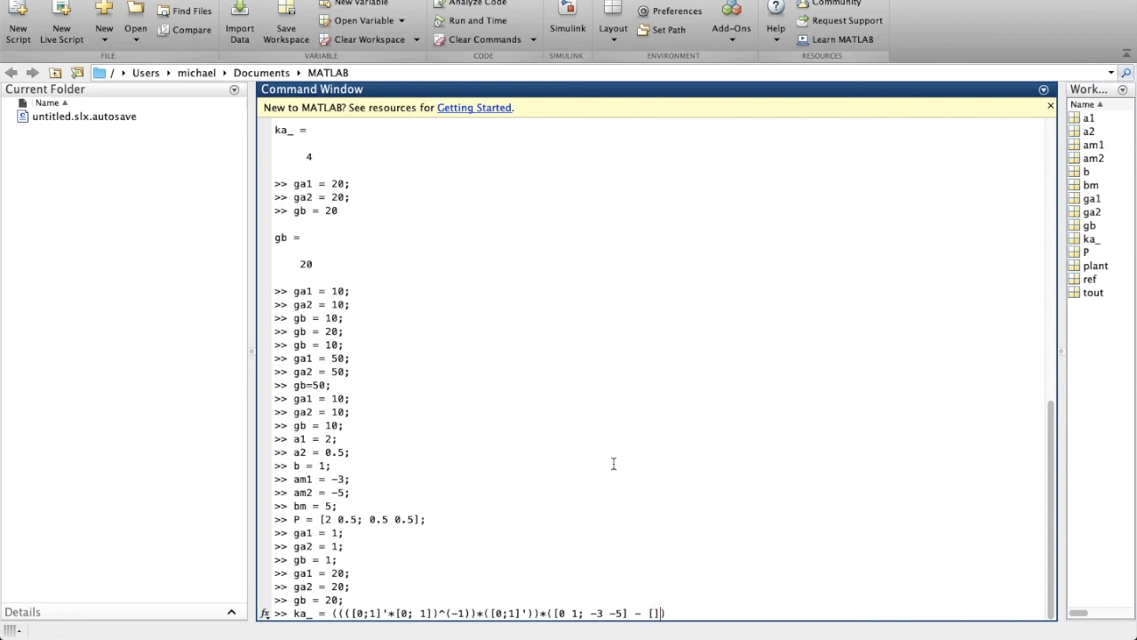
type("0.5")
key("Return")
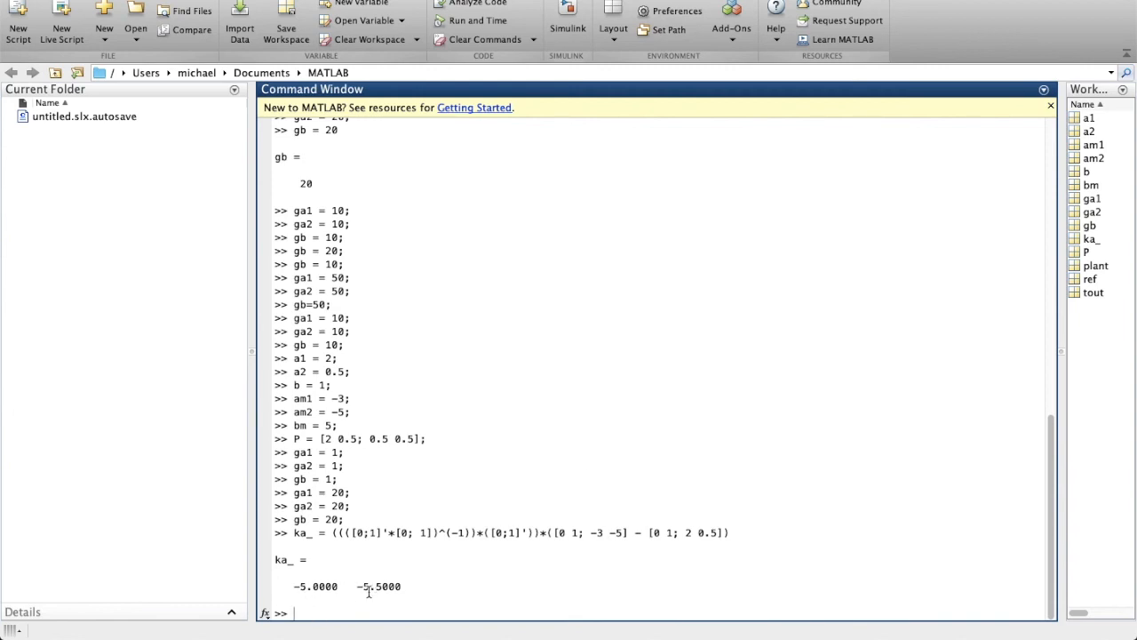
Compute kb_ from [0;1] and [0;5], accepting the corrected command to get kb_ = 4.
type("kb_ = ((([0;1]'*[0;1]")
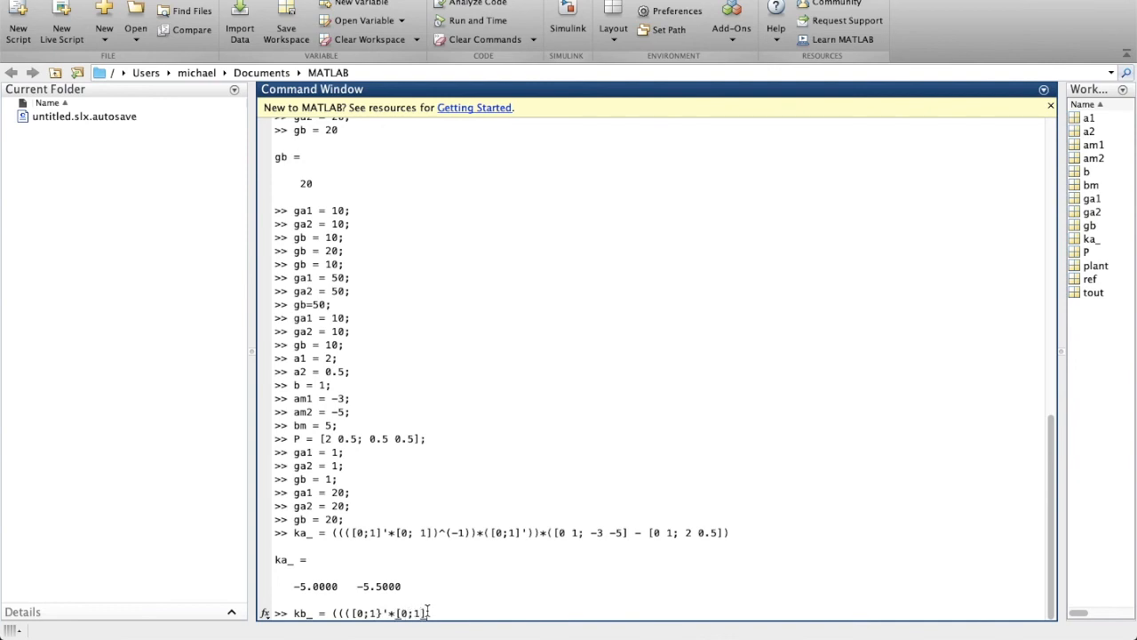
type(")^(-1))*([0;1]'))*([0;5] -")
key("End")
type("[0;1])")
key("Return")
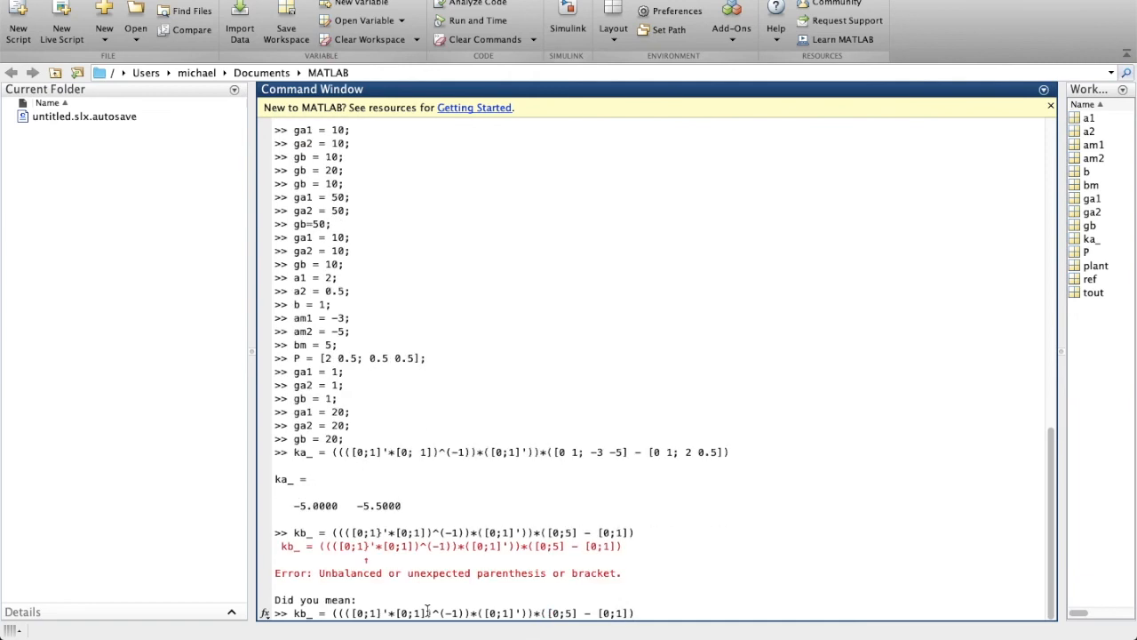
key("Return")
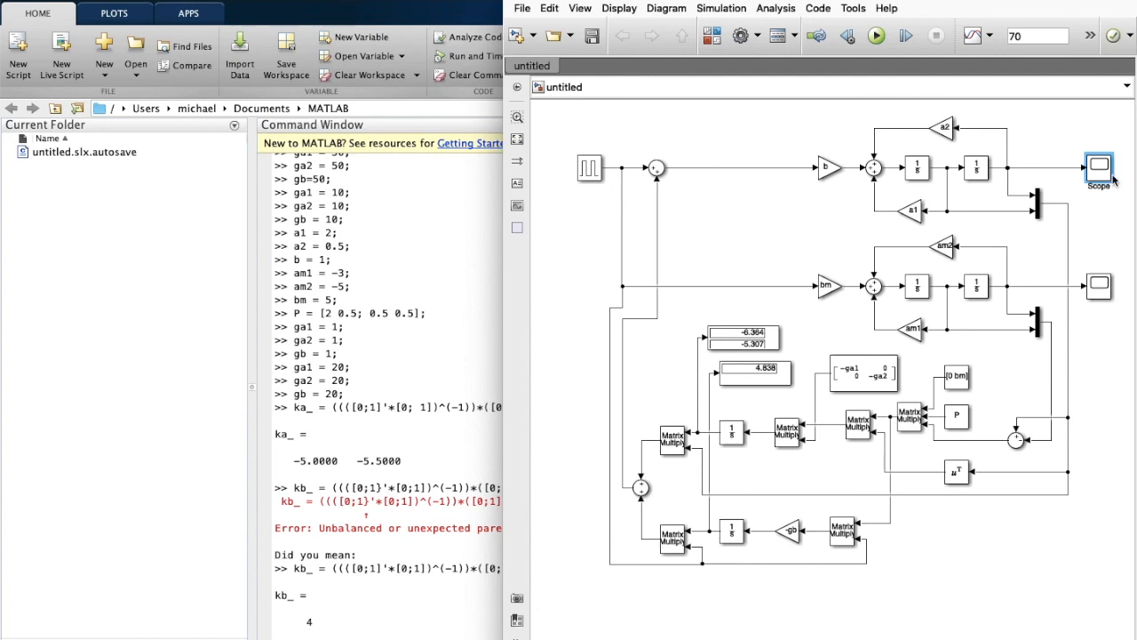
Check the Scope, then run the MRAC model with a stop time of 100 seconds.
double_click(1112, 178)
left_click(357, 106)
double_click(1030, 35)
type("100")
left_click(876, 35)
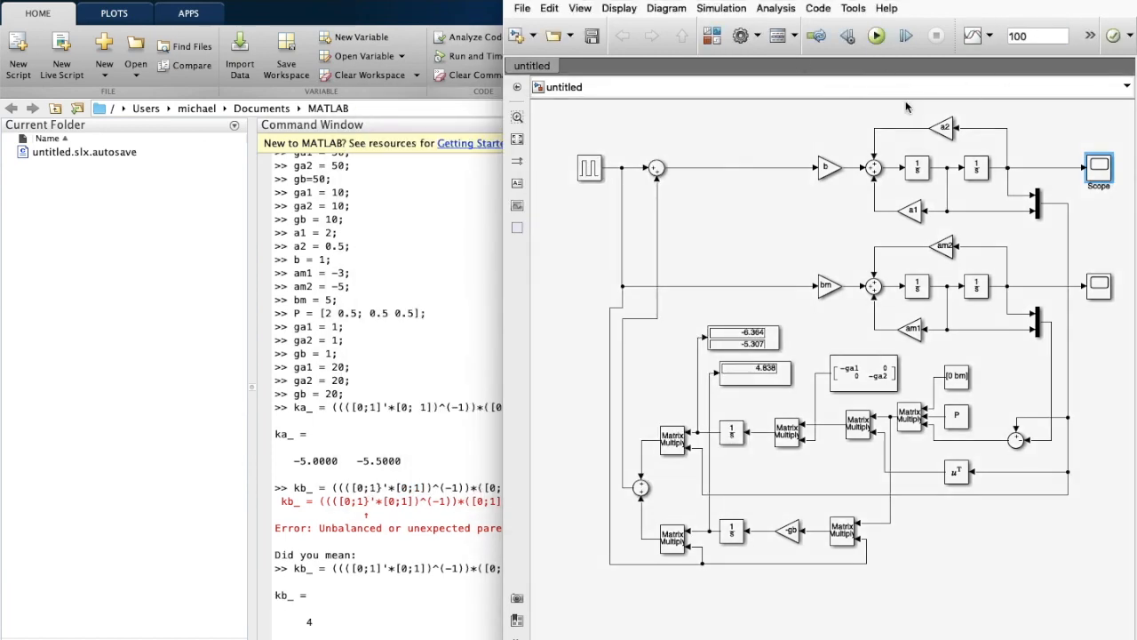
Set the Pulse Generator period to 5 and rerun the simulation twice.
double_click(594, 170)
double_click(646, 316)
type("5")
key("Return")
left_click(882, 39)
double_click(588, 174)
double_click(646, 316)
type("5")
key("Return")
left_click(878, 40)
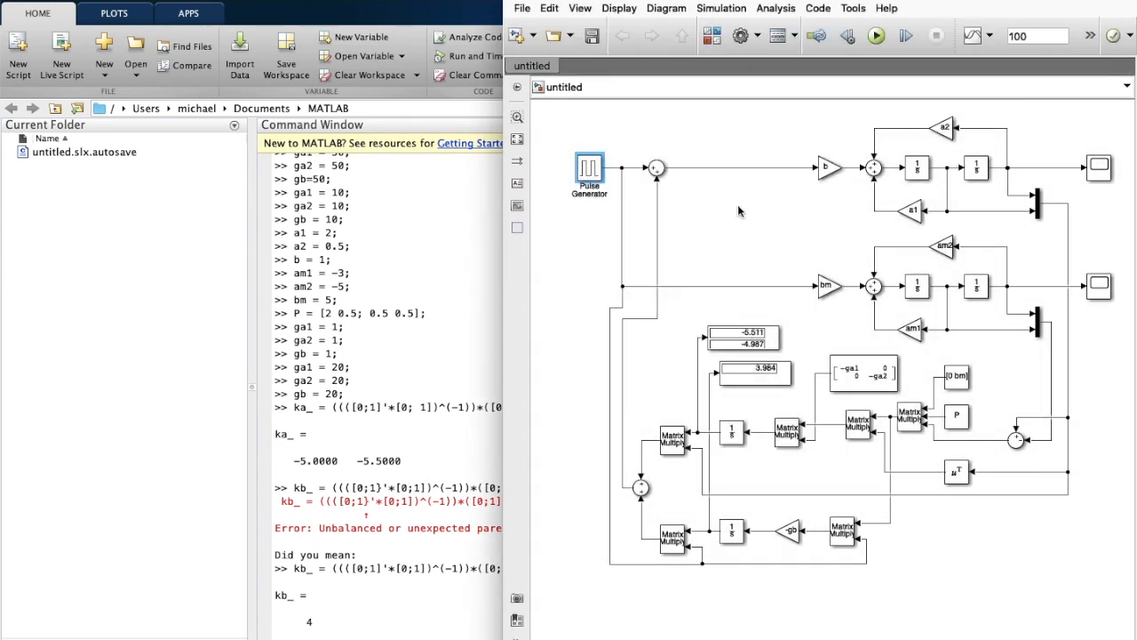
Change the Pulse Generator period to 30, rerun, and check the Scope response.
double_click(589, 176)
double_click(641, 318)
type("30")
key("Return")
left_click(878, 38)
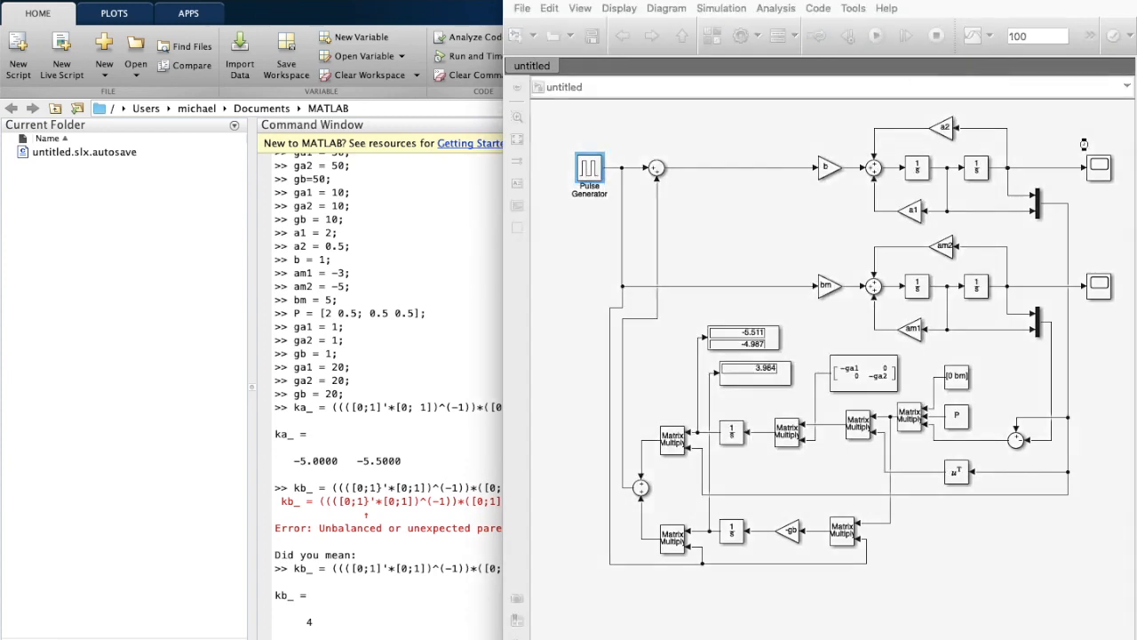
double_click(1099, 169)
left_click(360, 108)
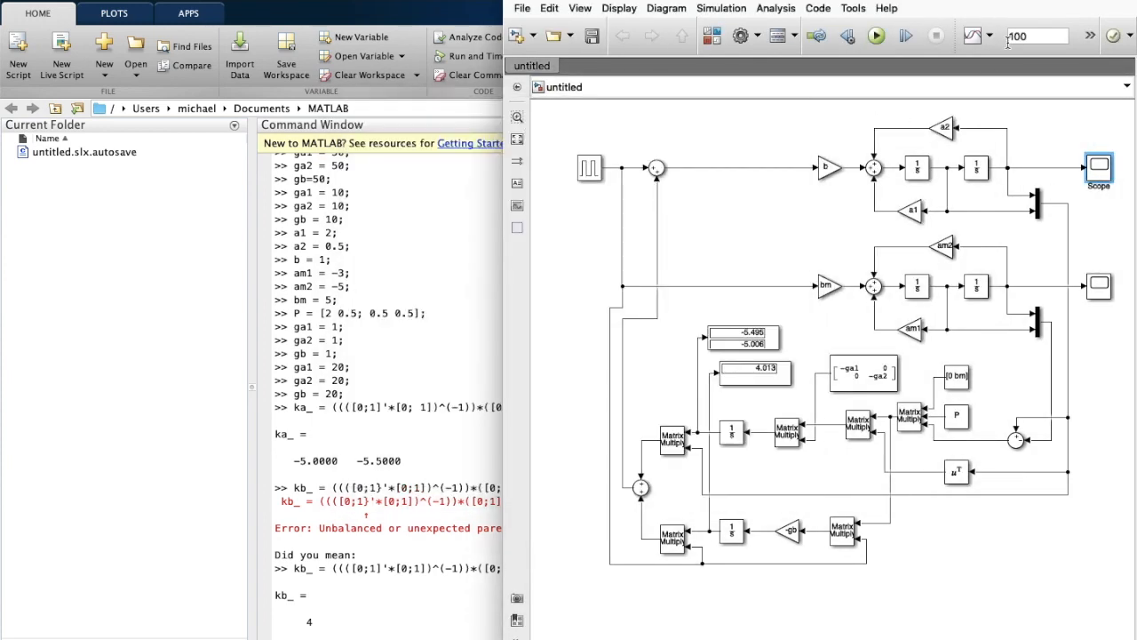
Review the Pulse Generator settings, showing a 9-second period, and accept them.
double_click(588, 168)
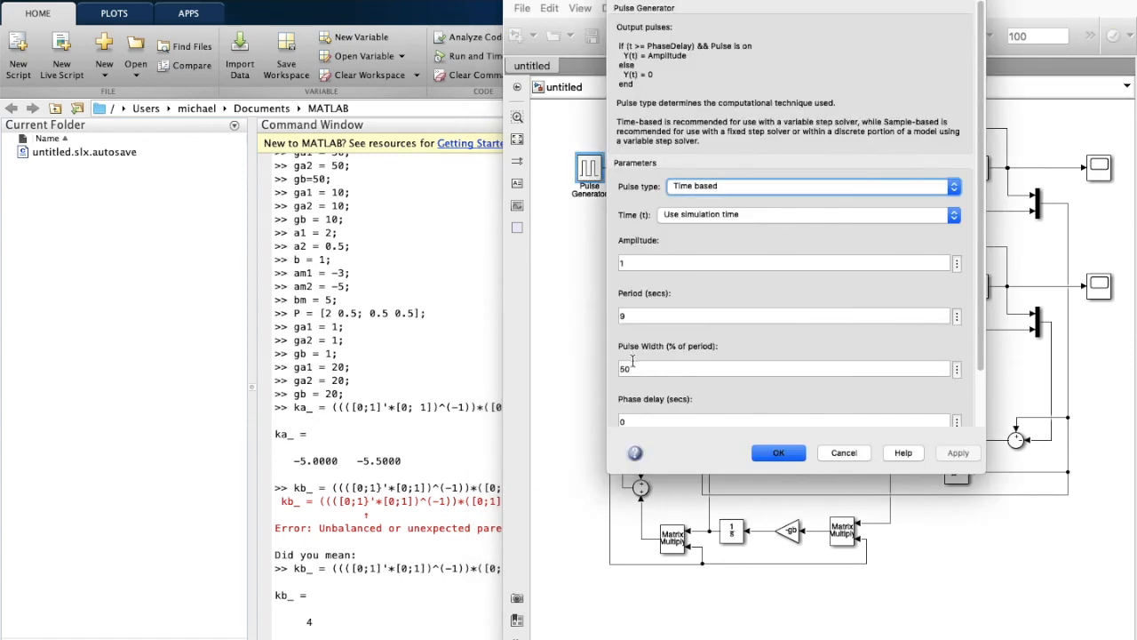
left_click(633, 315)
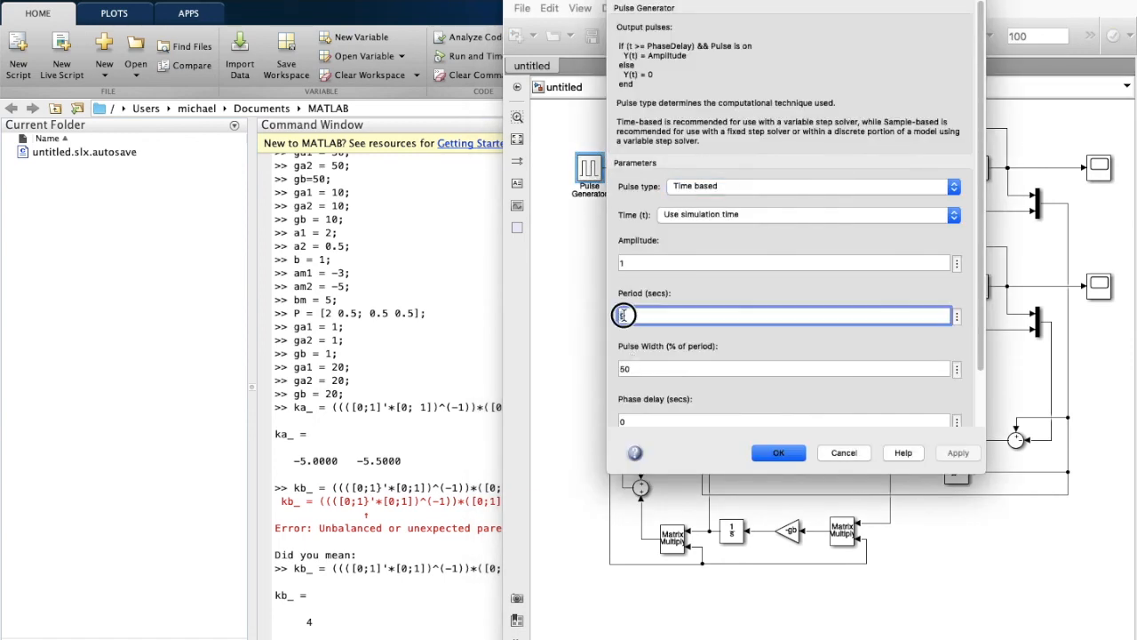
left_click(780, 451)
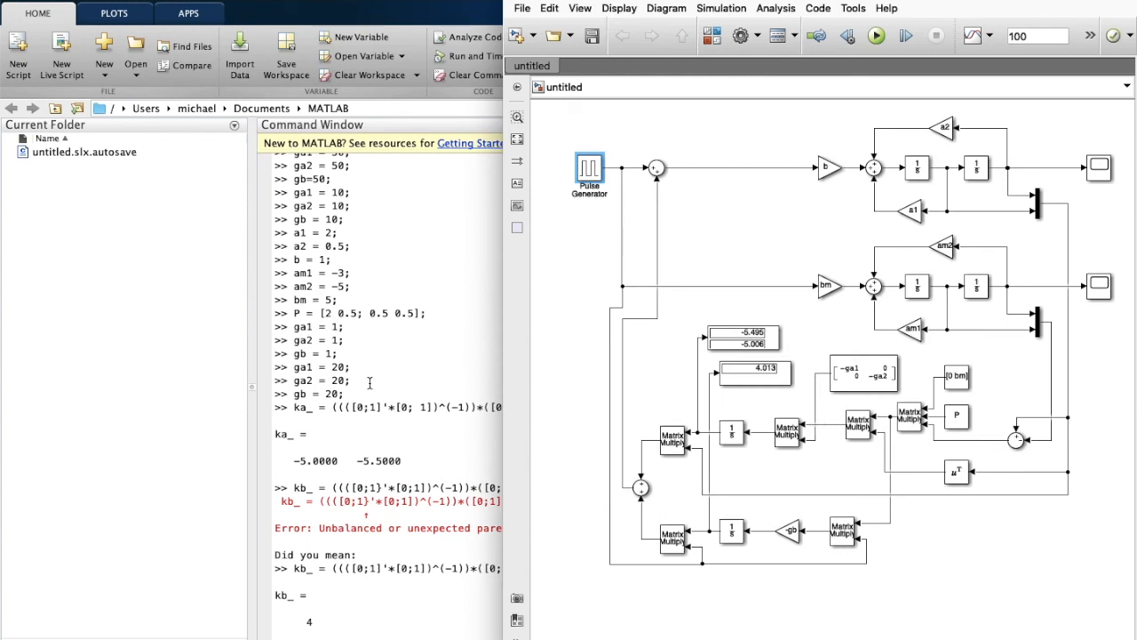
double_click(336, 367)
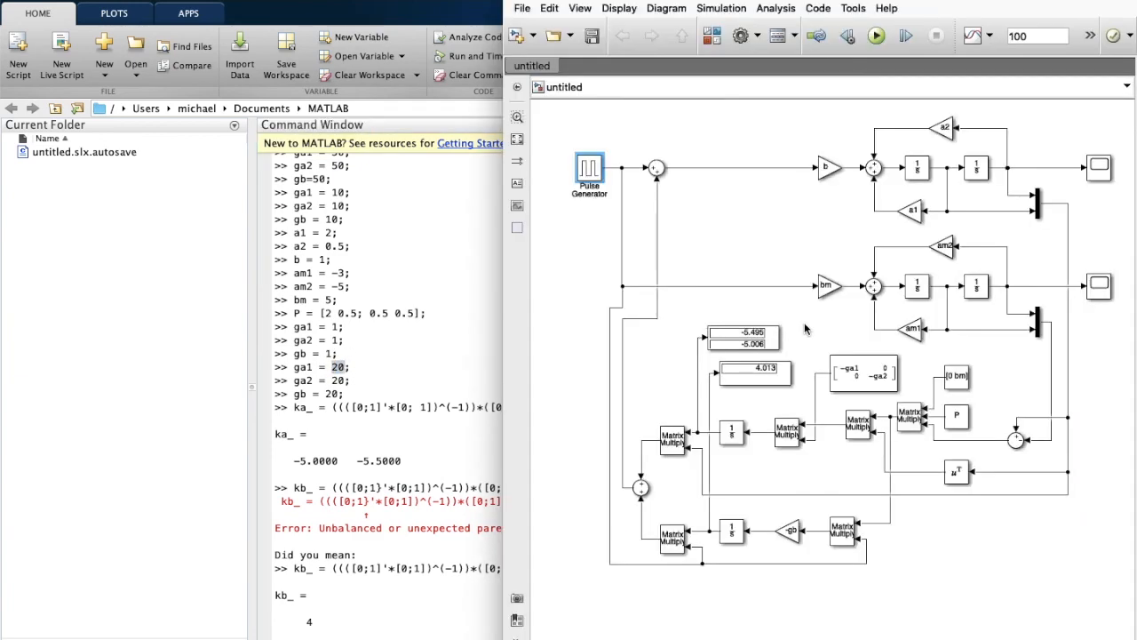
left_click(804, 327)
left_click(749, 339)
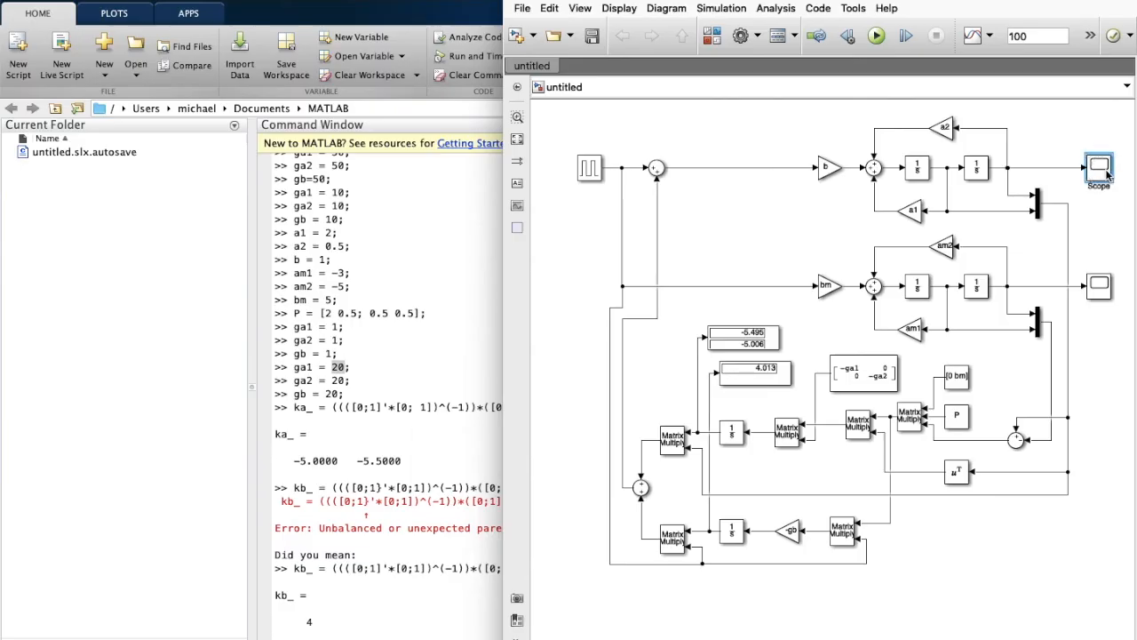
double_click(1099, 169)
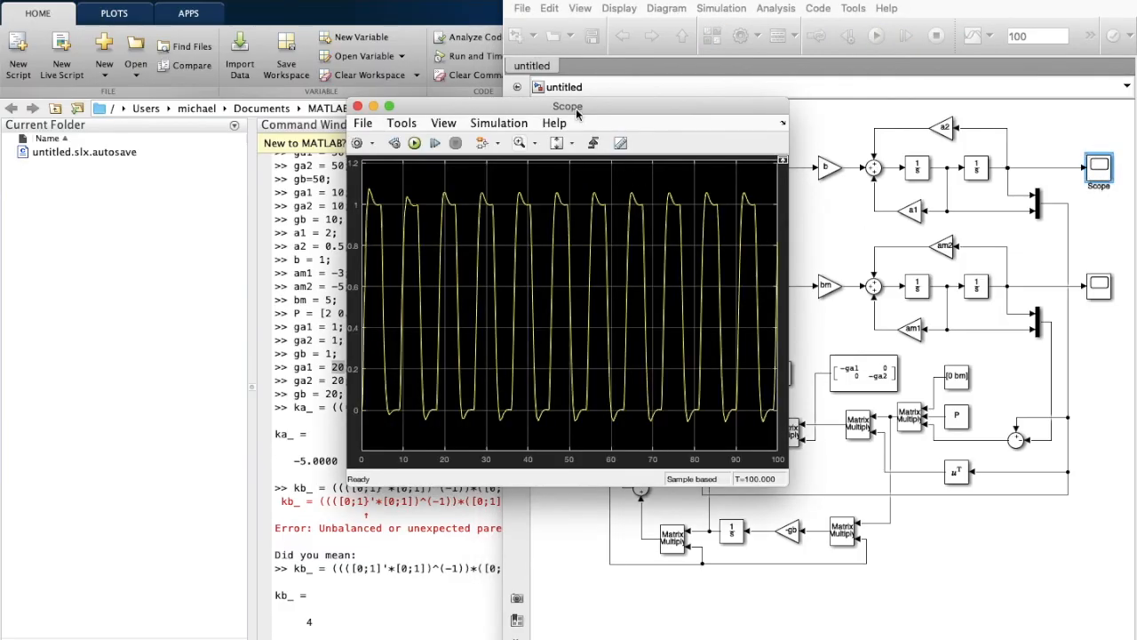
left_click_drag(577, 113, 550, 124)
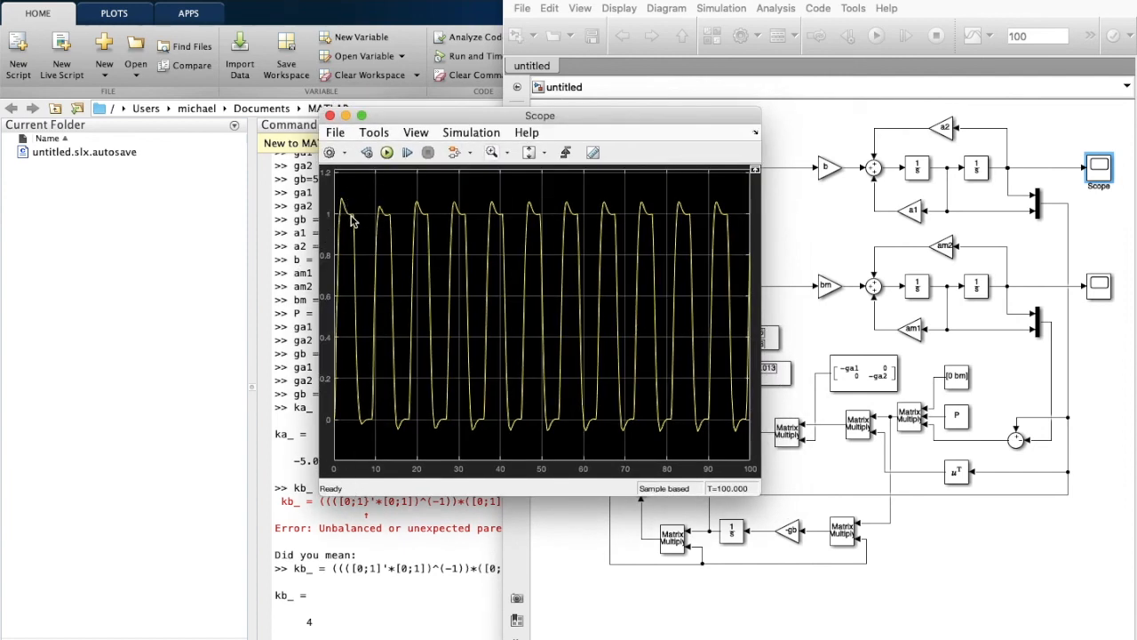
Plot plant(:,2) against tout, then hold on, grid on, and overlay ref(:,2).
left_click(330, 117)
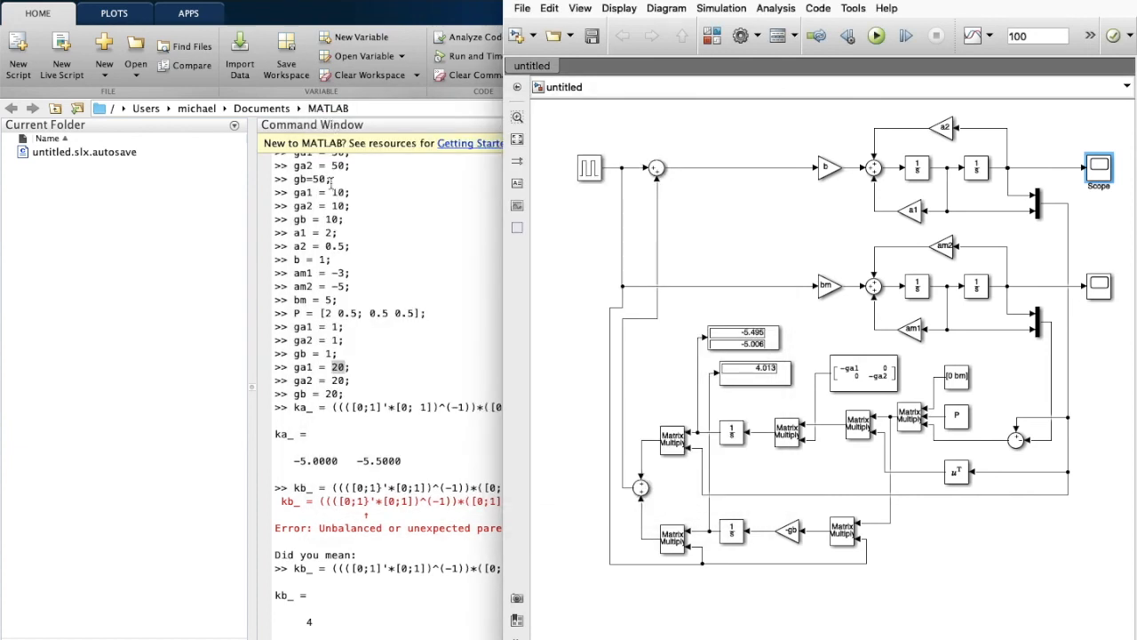
left_click(335, 620)
type("plot(tout, ")
type("plant(:,2)")
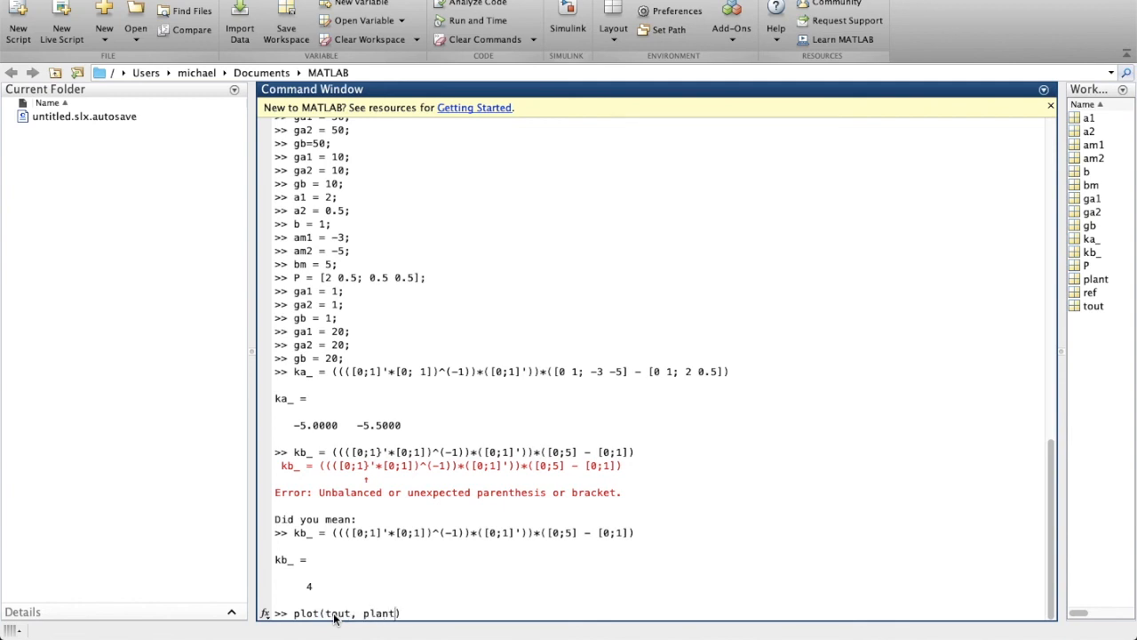
key("Return")
type("hold on;")
key("Return")
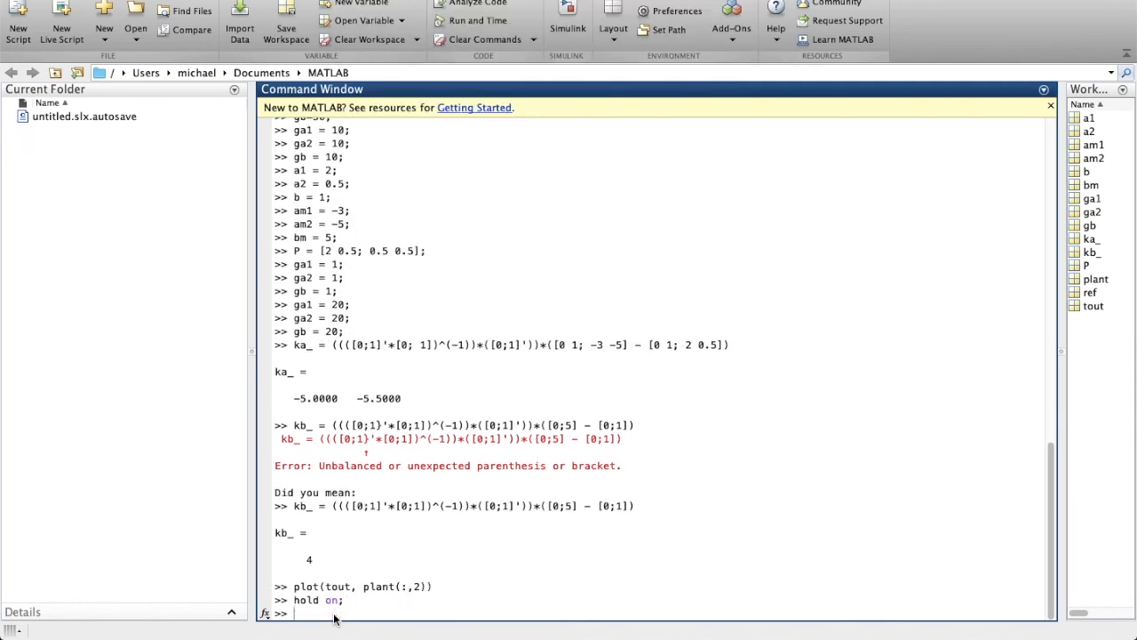
type("grid on")
key("Return")
type("plot(tout)")
type(", ref(:,2)")
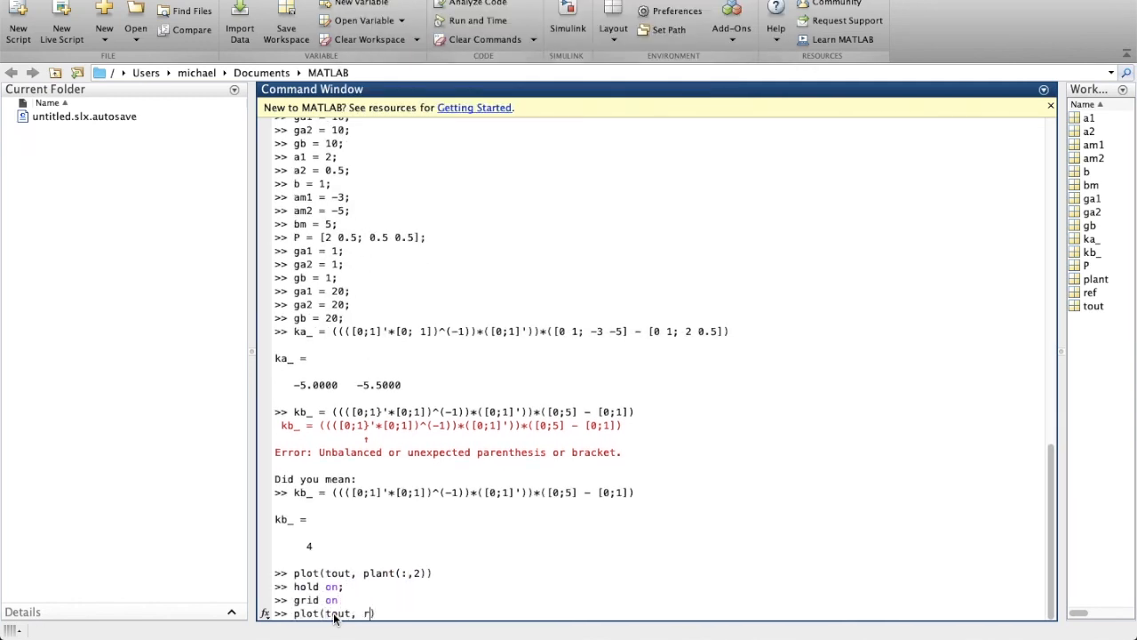
key("Return")
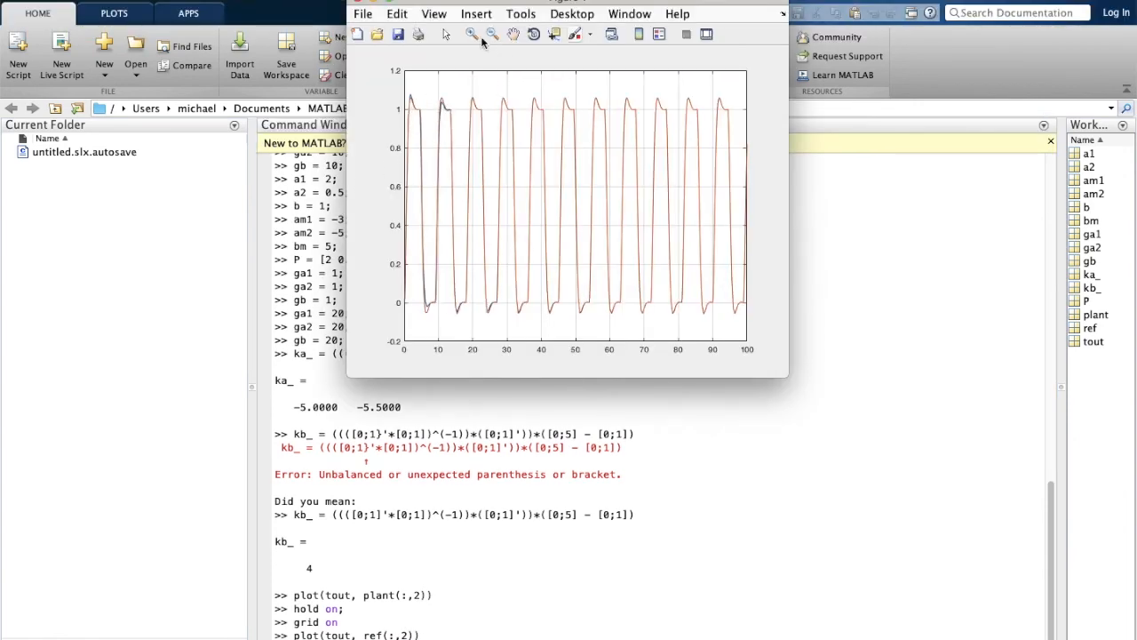
Zoom into the first 20 seconds' peaks, then restore the full 0–100 s view.
left_click_drag(434, 87, 403, 135)
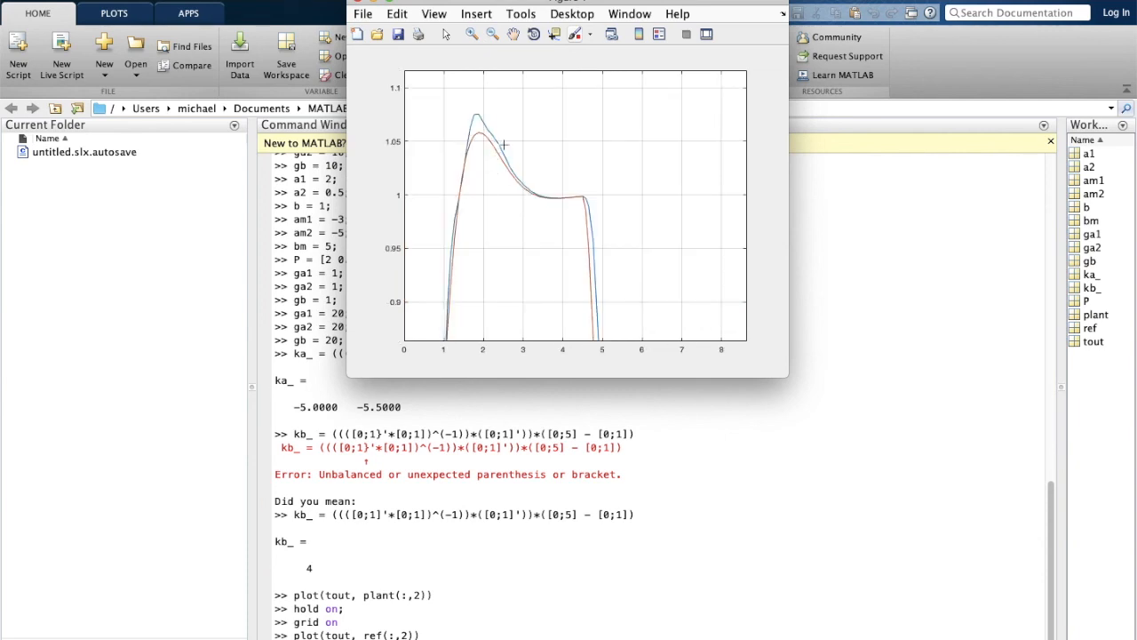
left_click(490, 38)
double_click(521, 218)
left_click(472, 34)
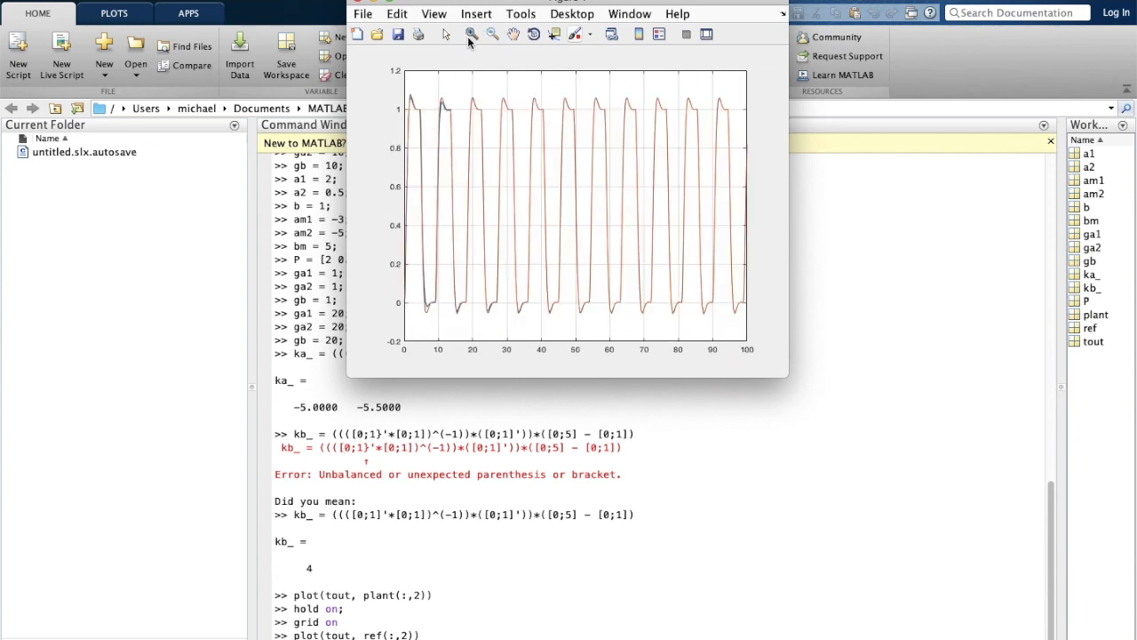
left_click_drag(470, 87, 382, 178)
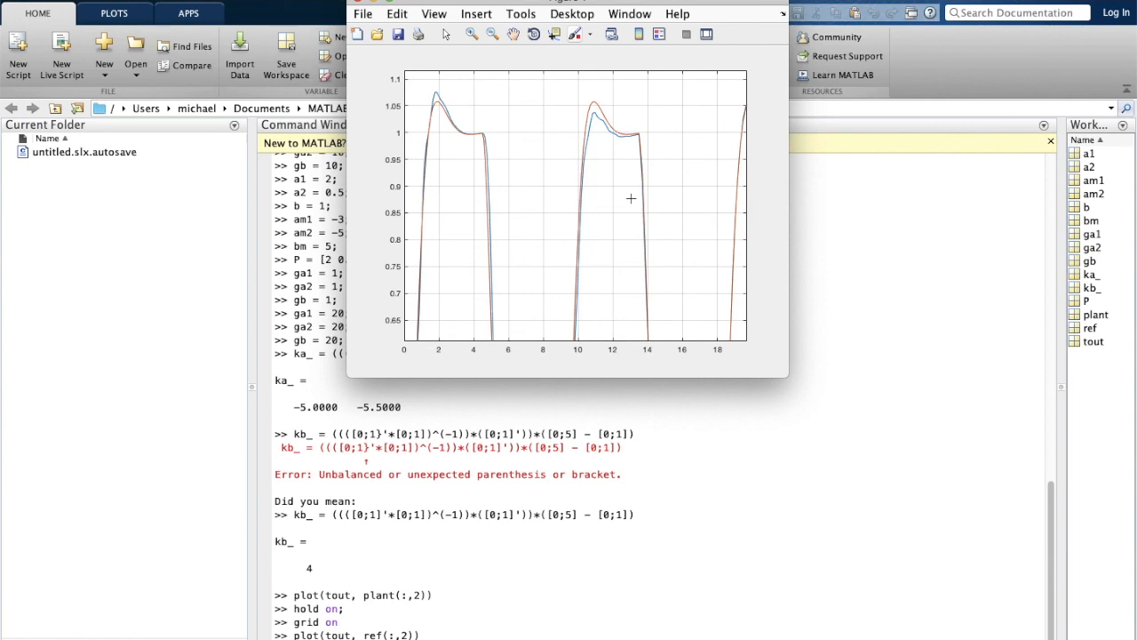
left_click(493, 34)
double_click(522, 191)
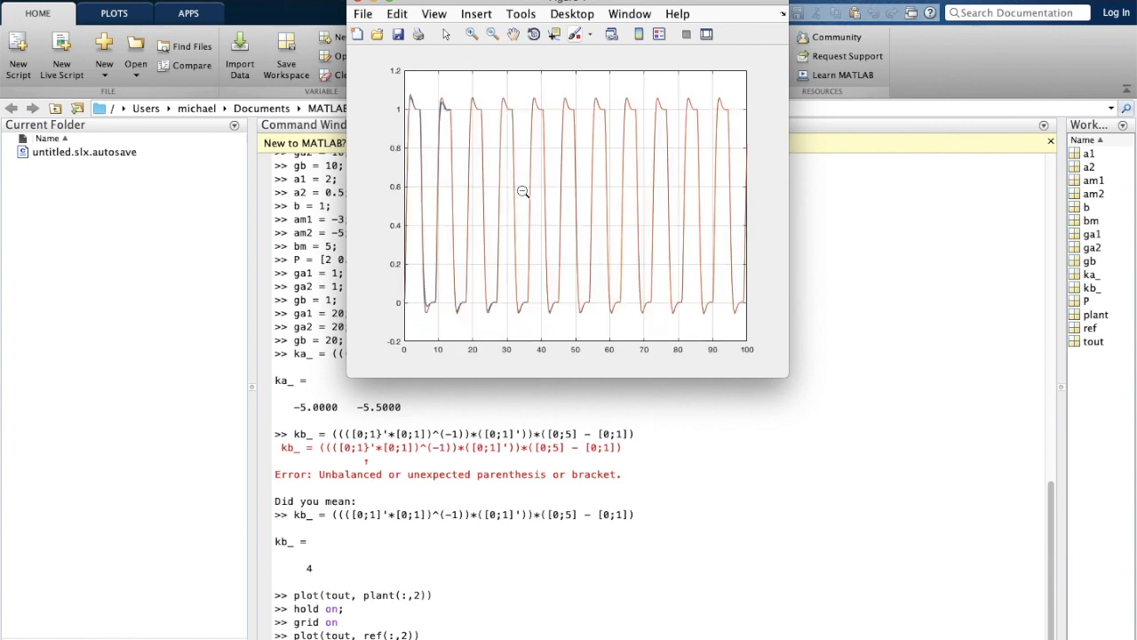